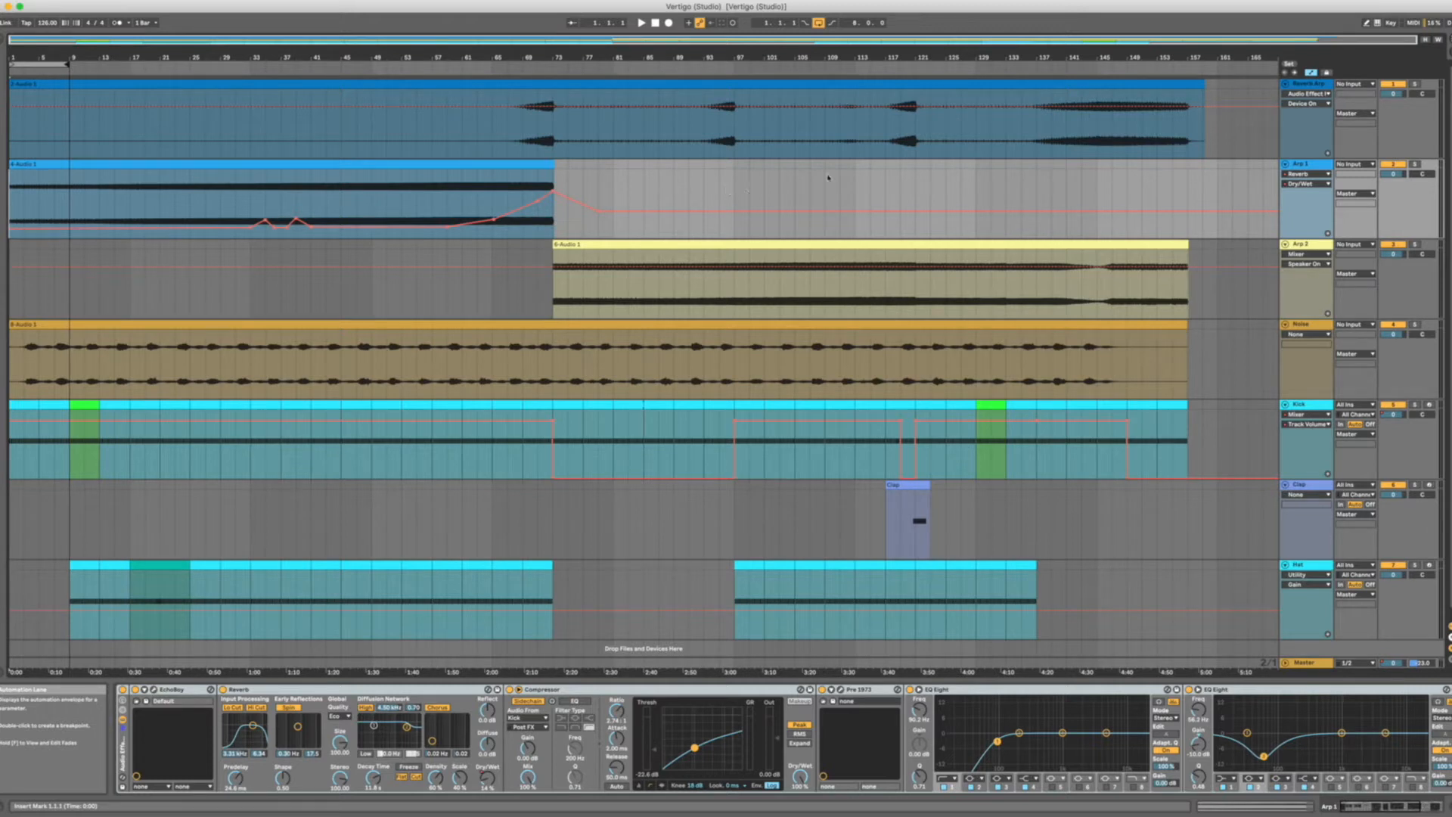
Look over the Reverb Arp, Arp 1 and Arp 2 tracks and their clips in the arrangement.
click(1306, 85)
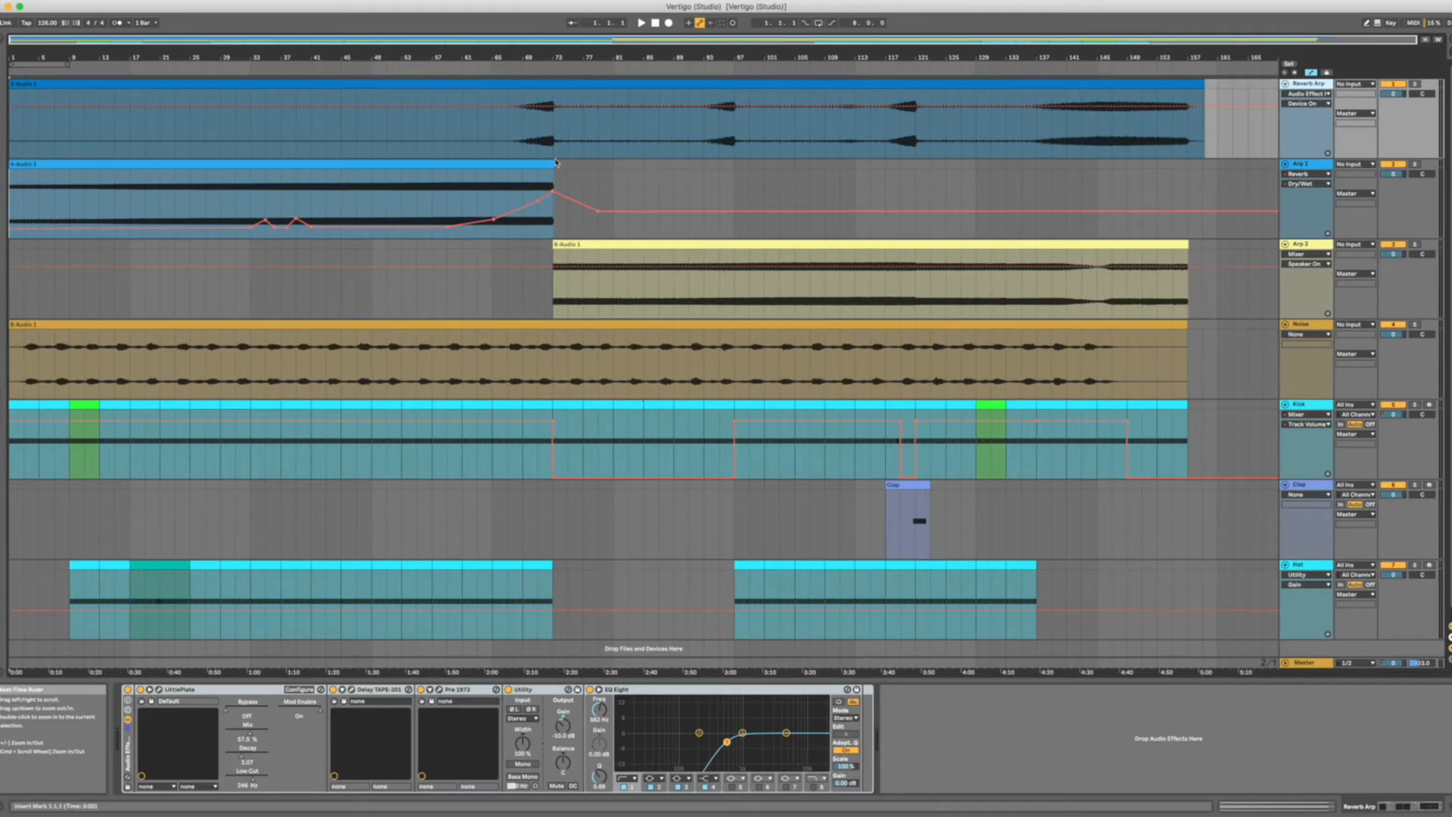
click(588, 245)
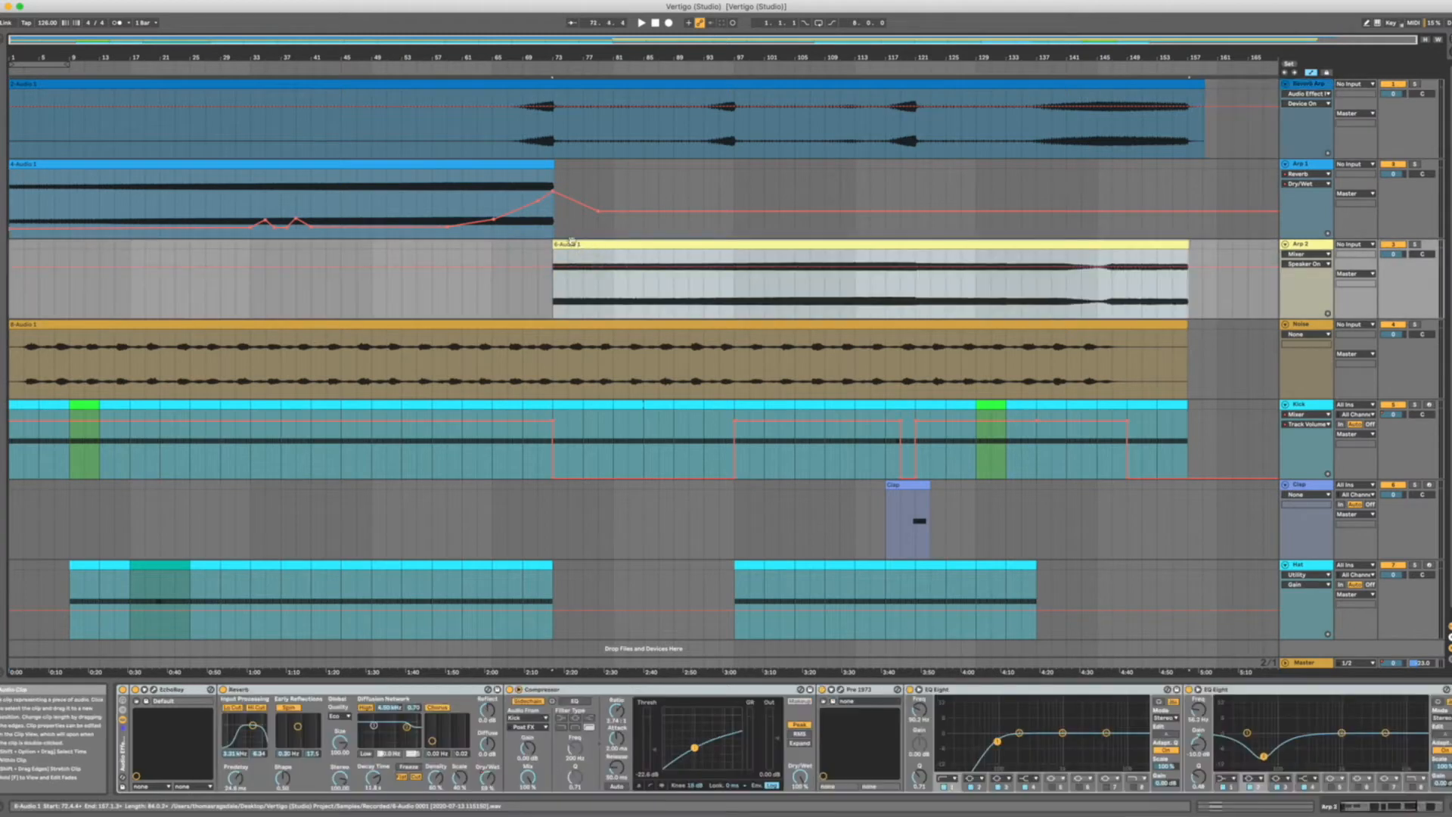
click(510, 208)
click(632, 294)
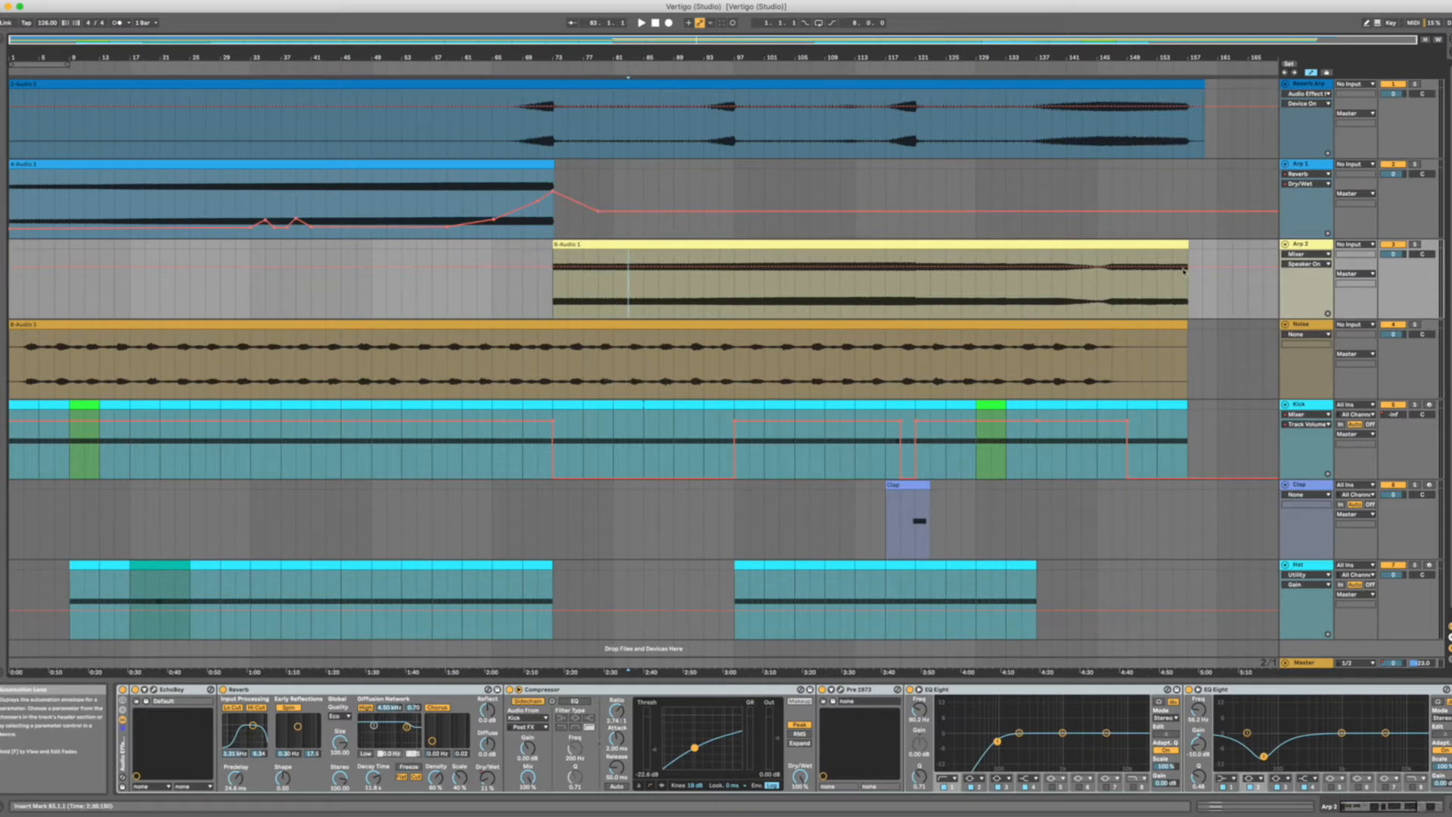
Solo the Arp 1 track and start playback to hear it alone.
click(1306, 165)
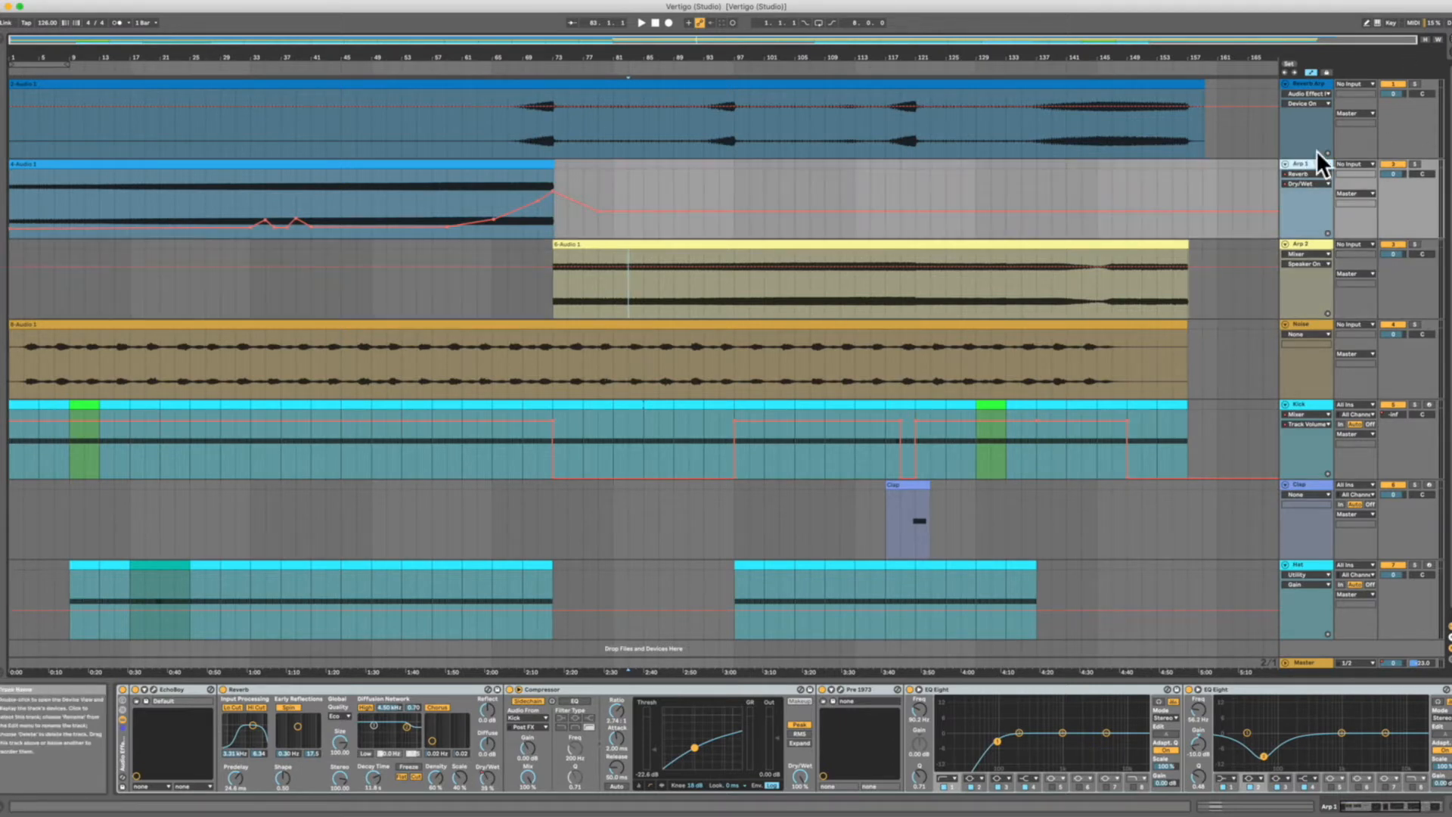
click(1414, 164)
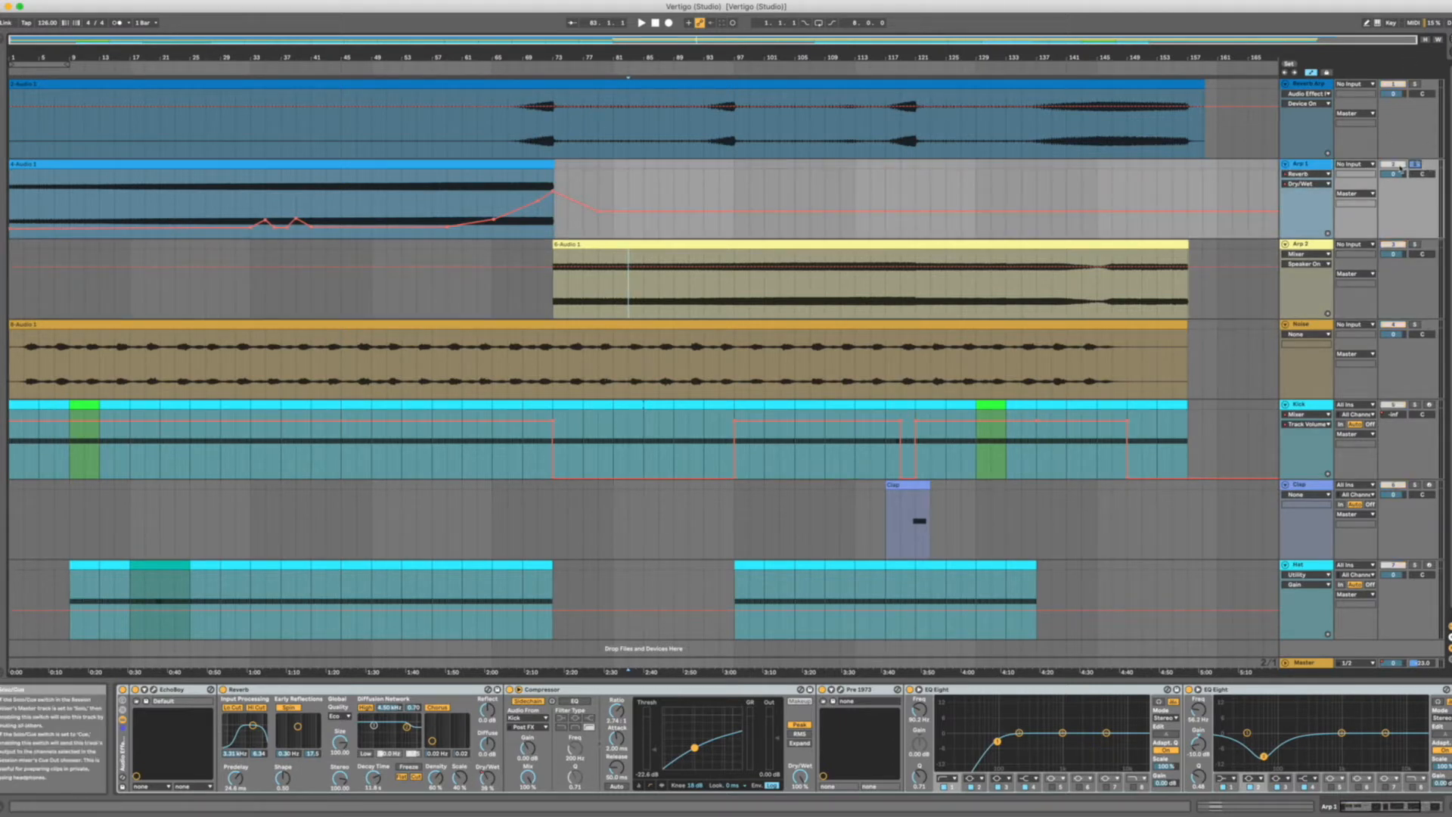
click(641, 24)
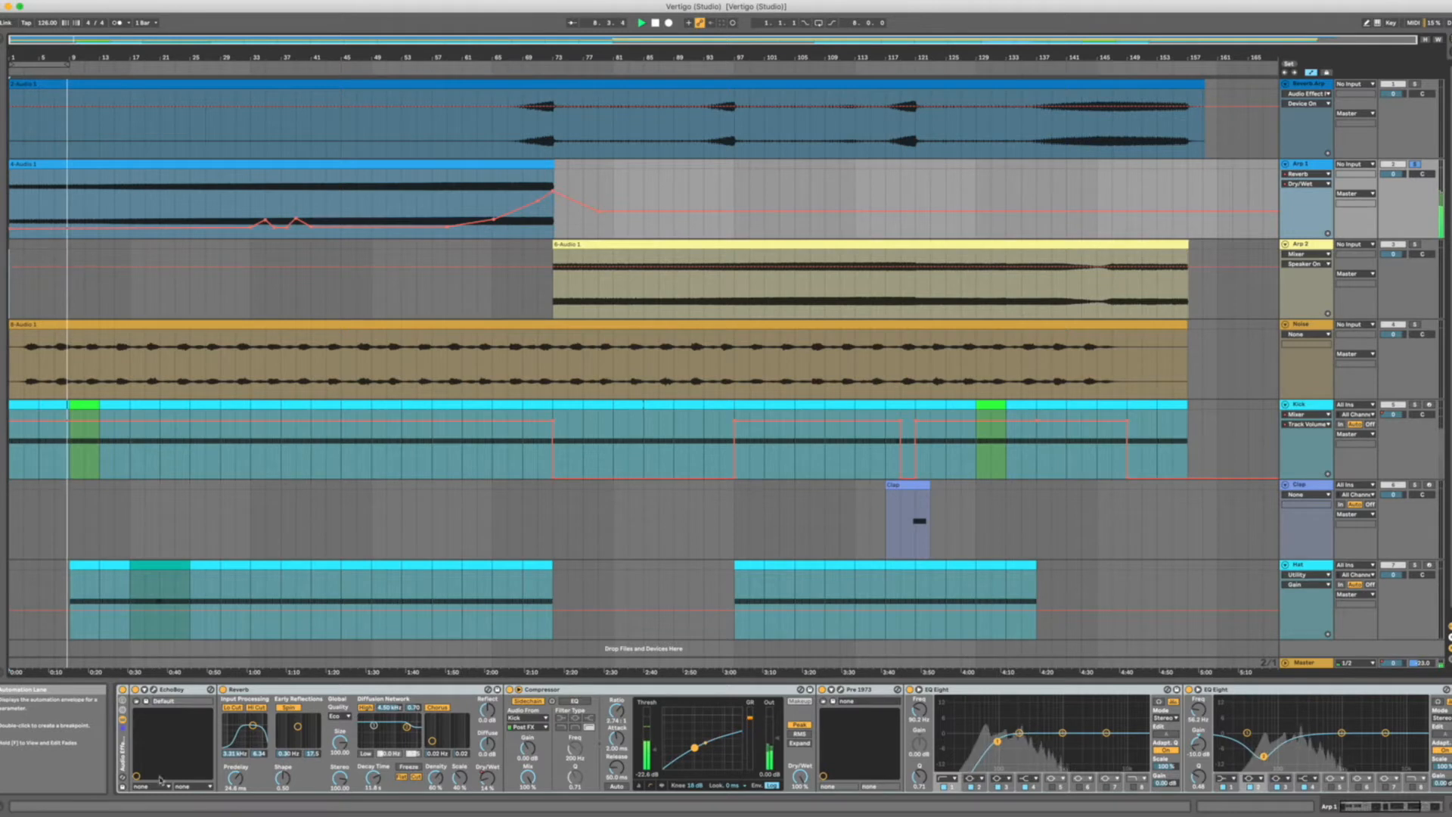
Open the EchoBoy plug-in window from Arp 1's effect chain, reposition it over the arrangement, and select the Compressor.
click(150, 691)
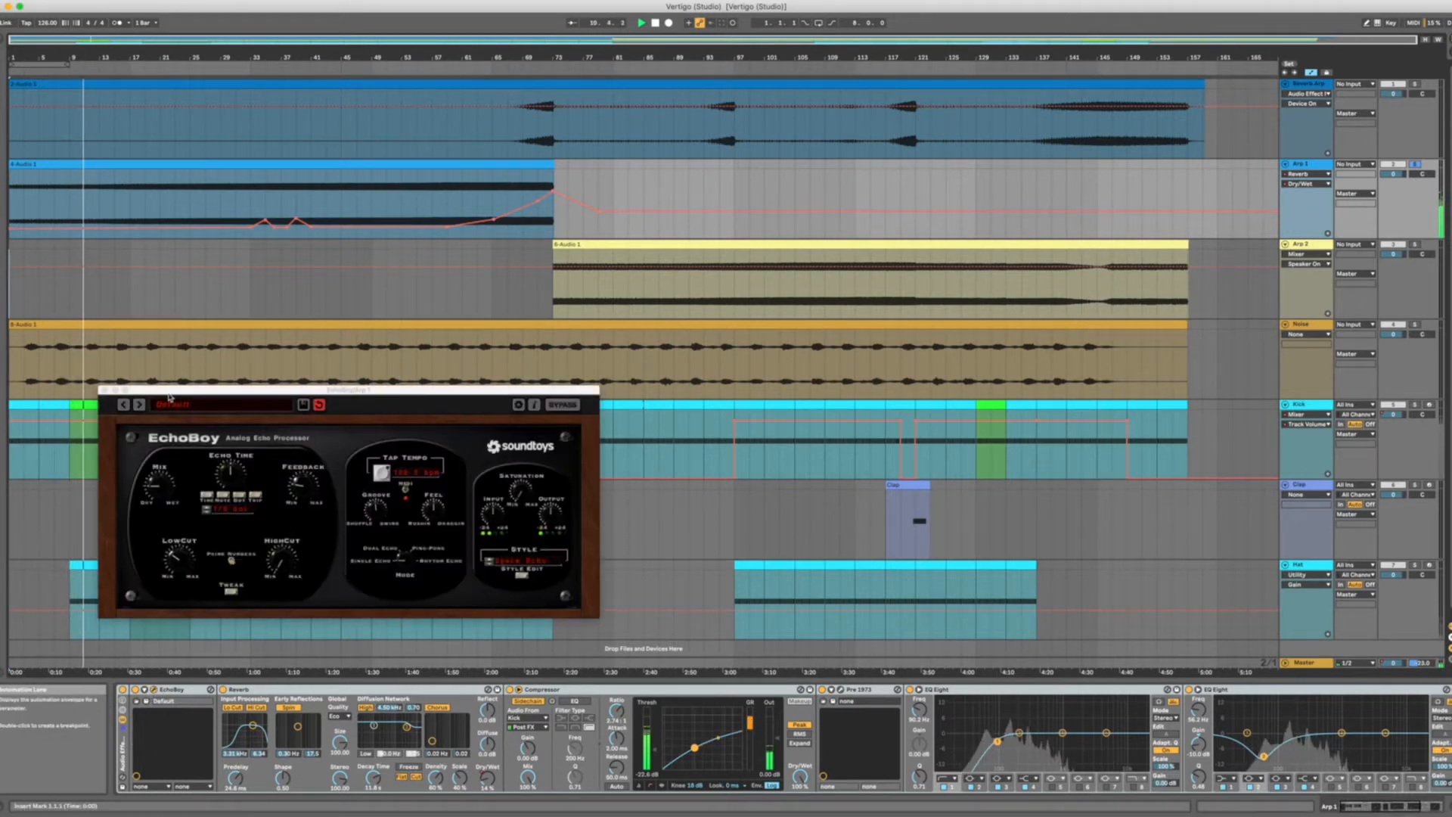
drag(168, 396, 221, 389)
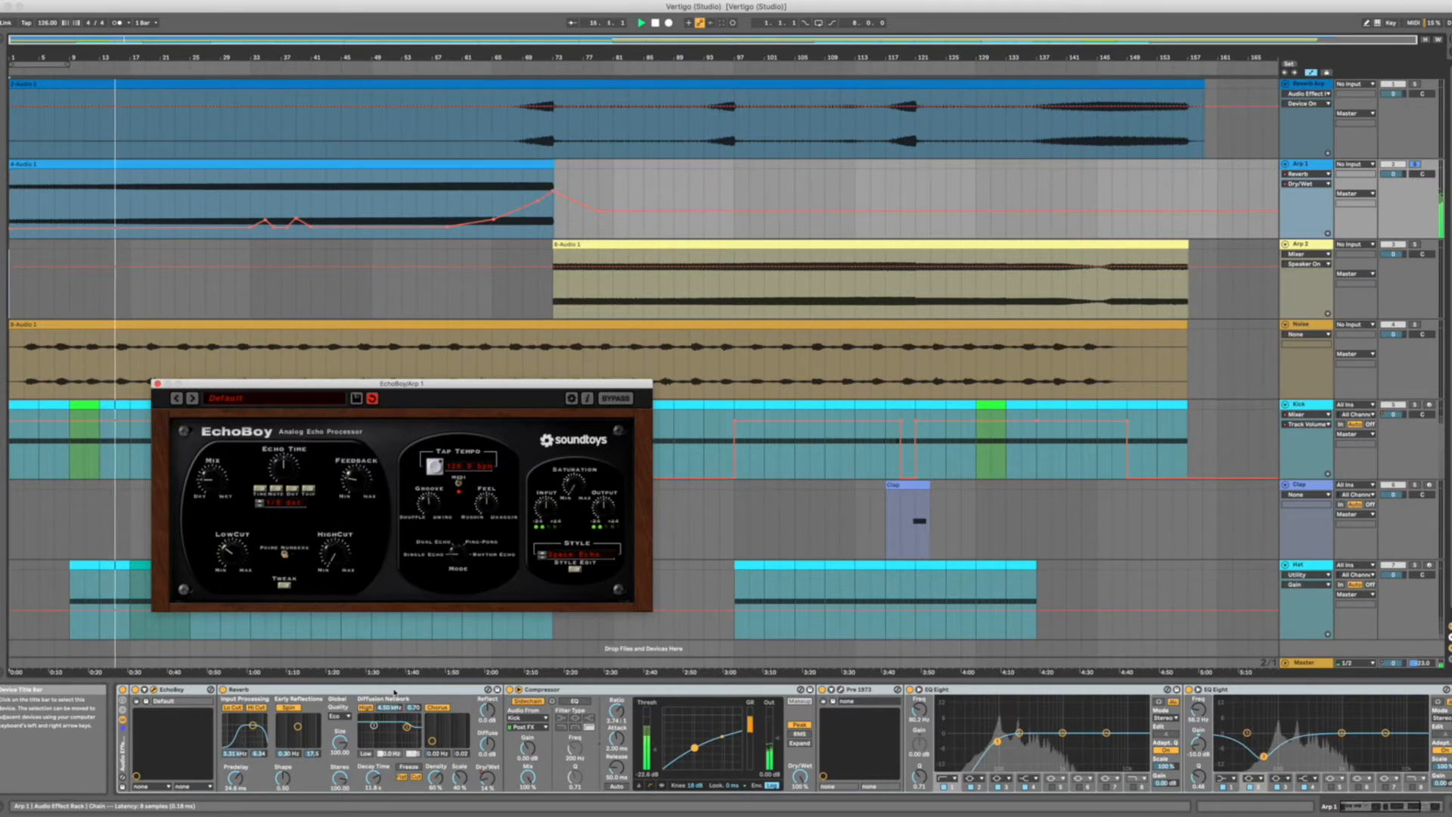
click(533, 713)
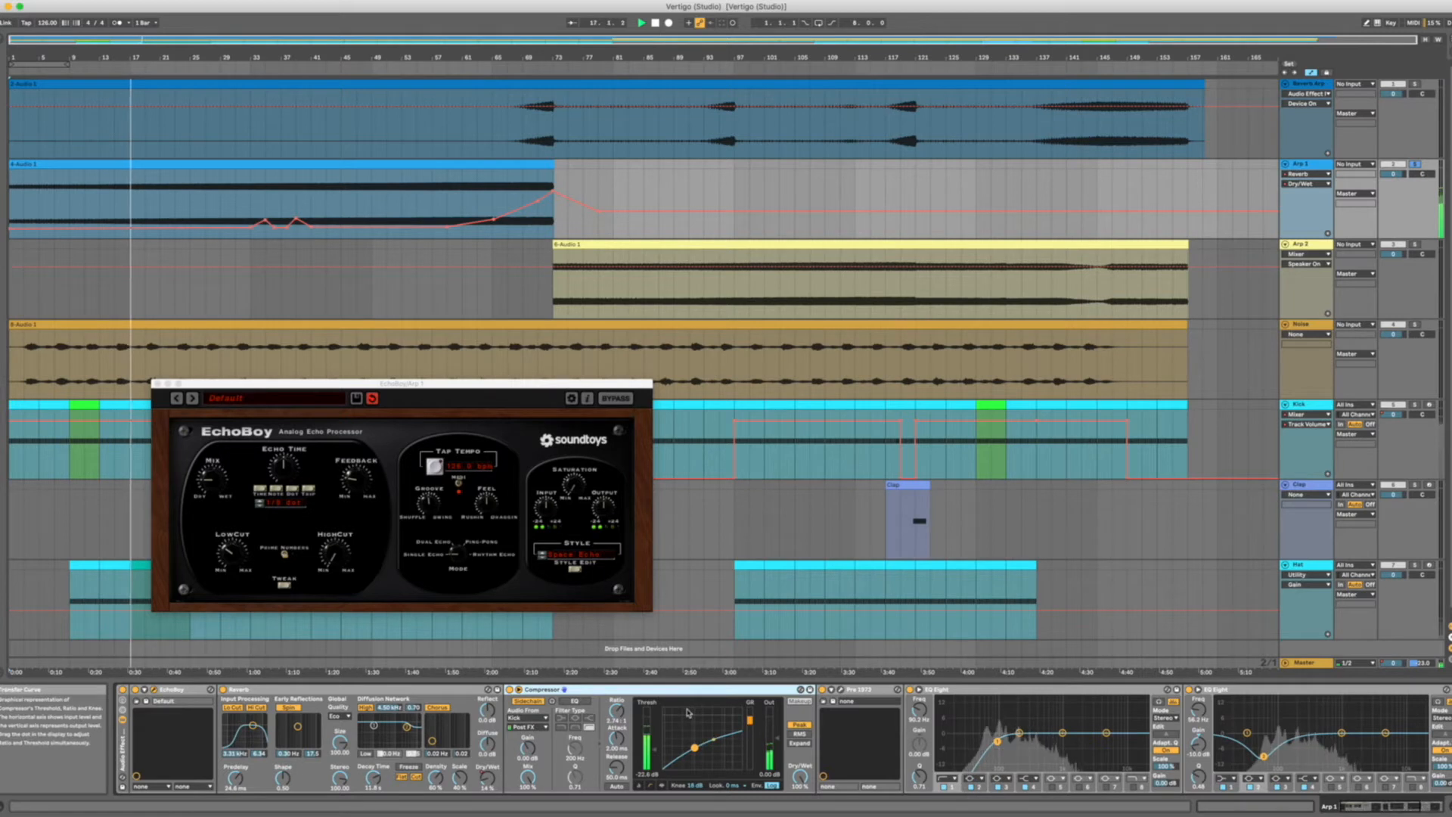
Open the Pre 1973 plug-in window from Arp 1's effect chain and position it above the EchoBoy window.
scroll(726, 703, right, 2)
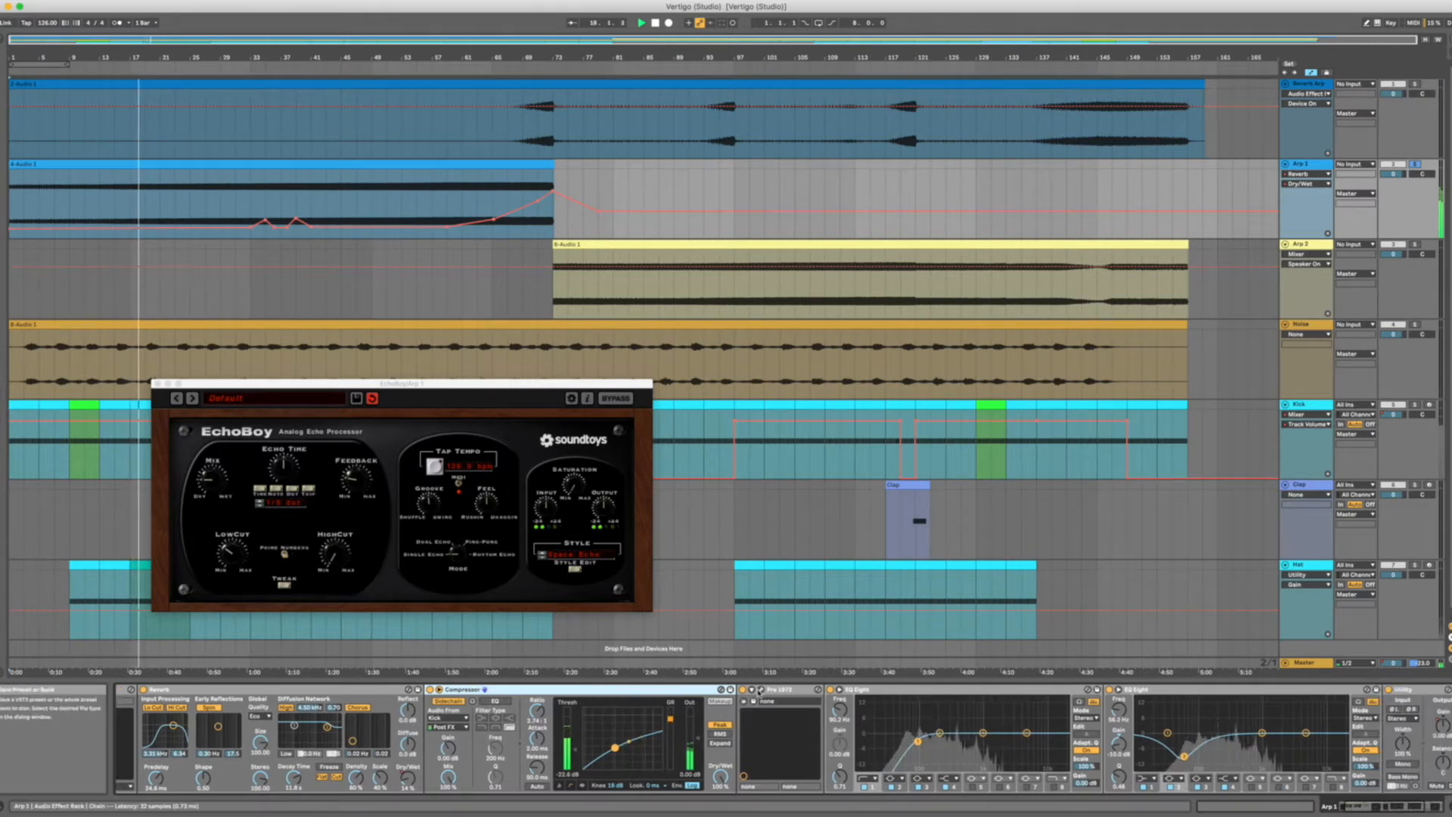
click(759, 690)
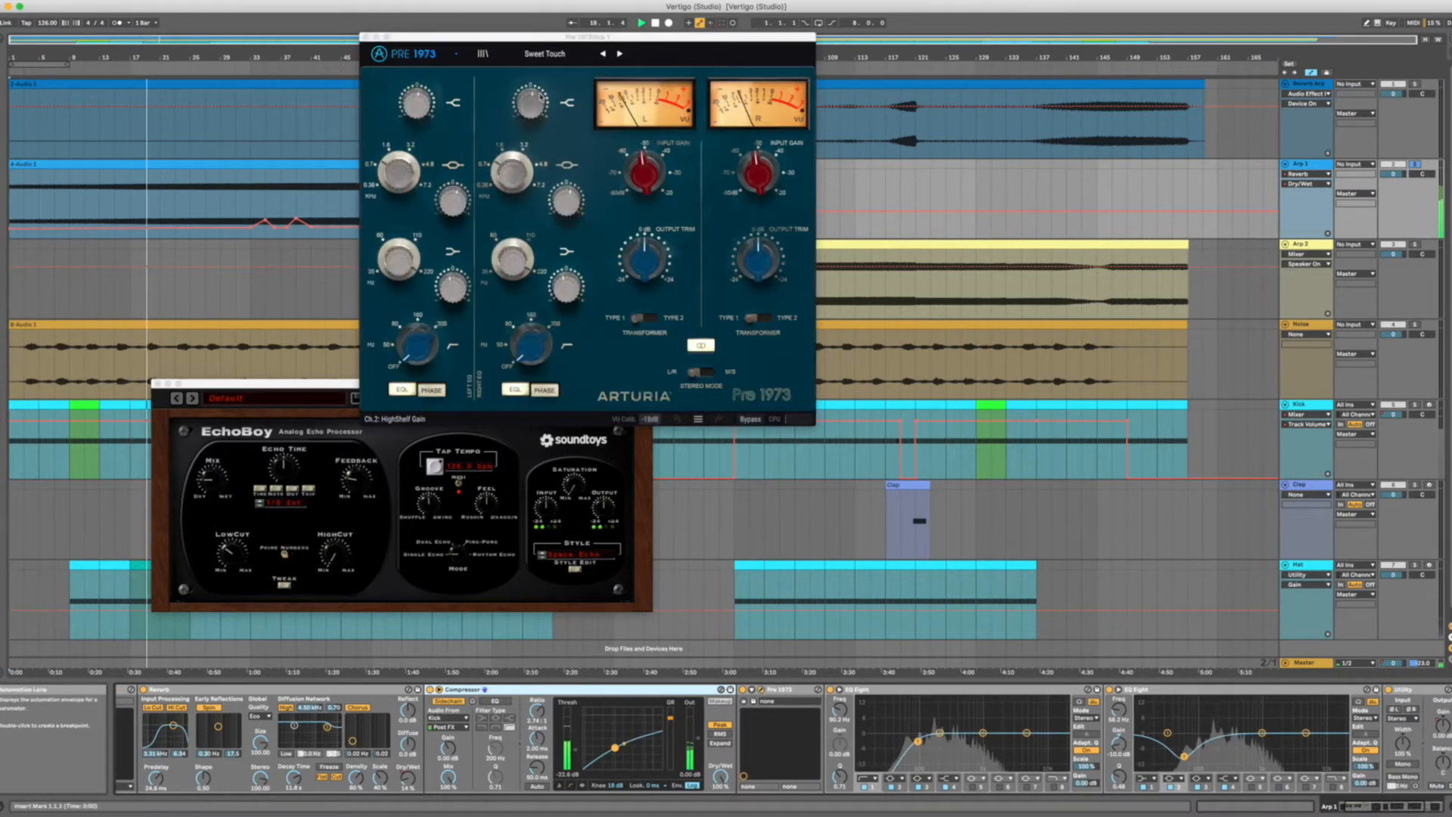
drag(532, 36, 439, 18)
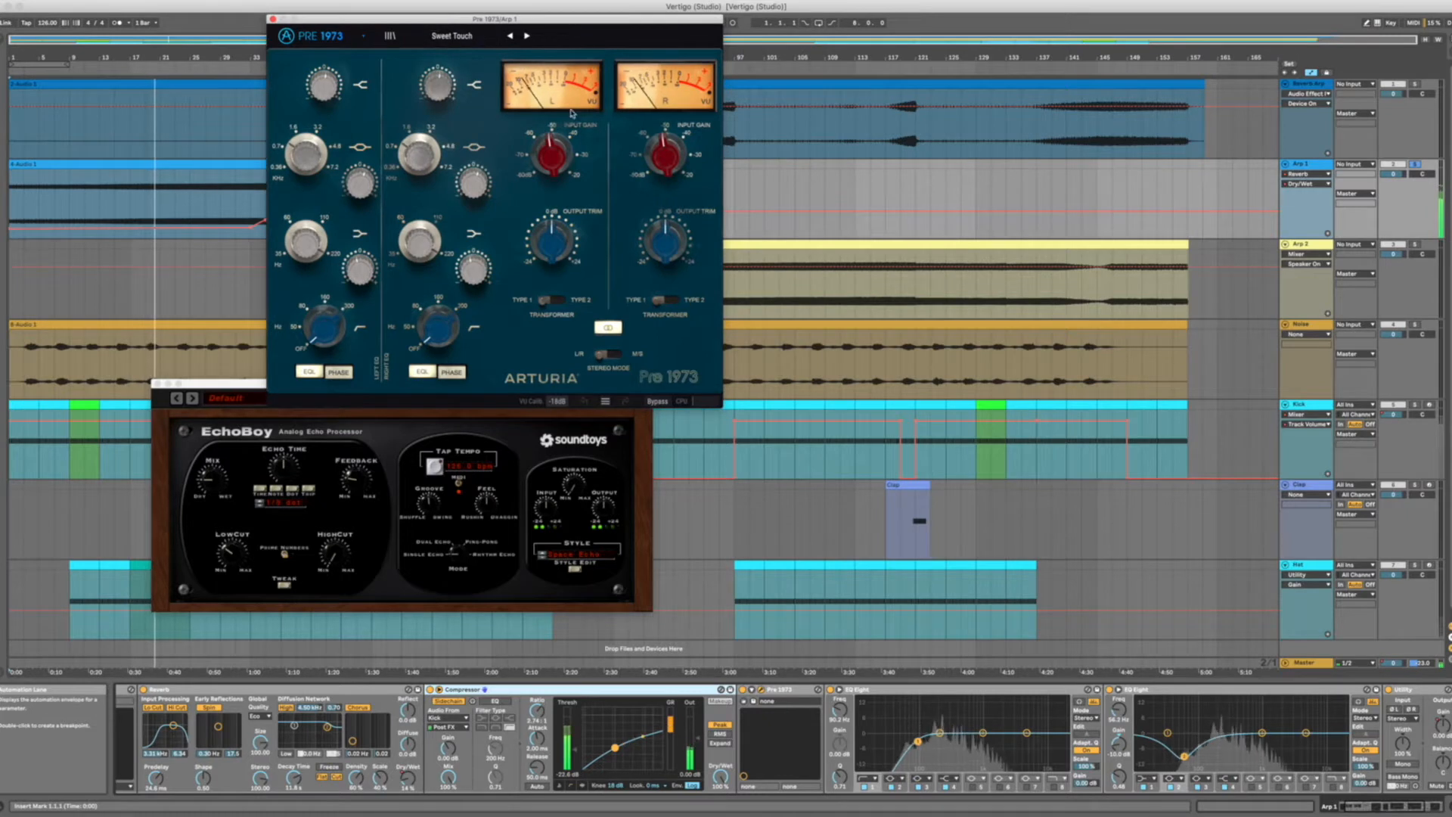
mouse_move(554, 152)
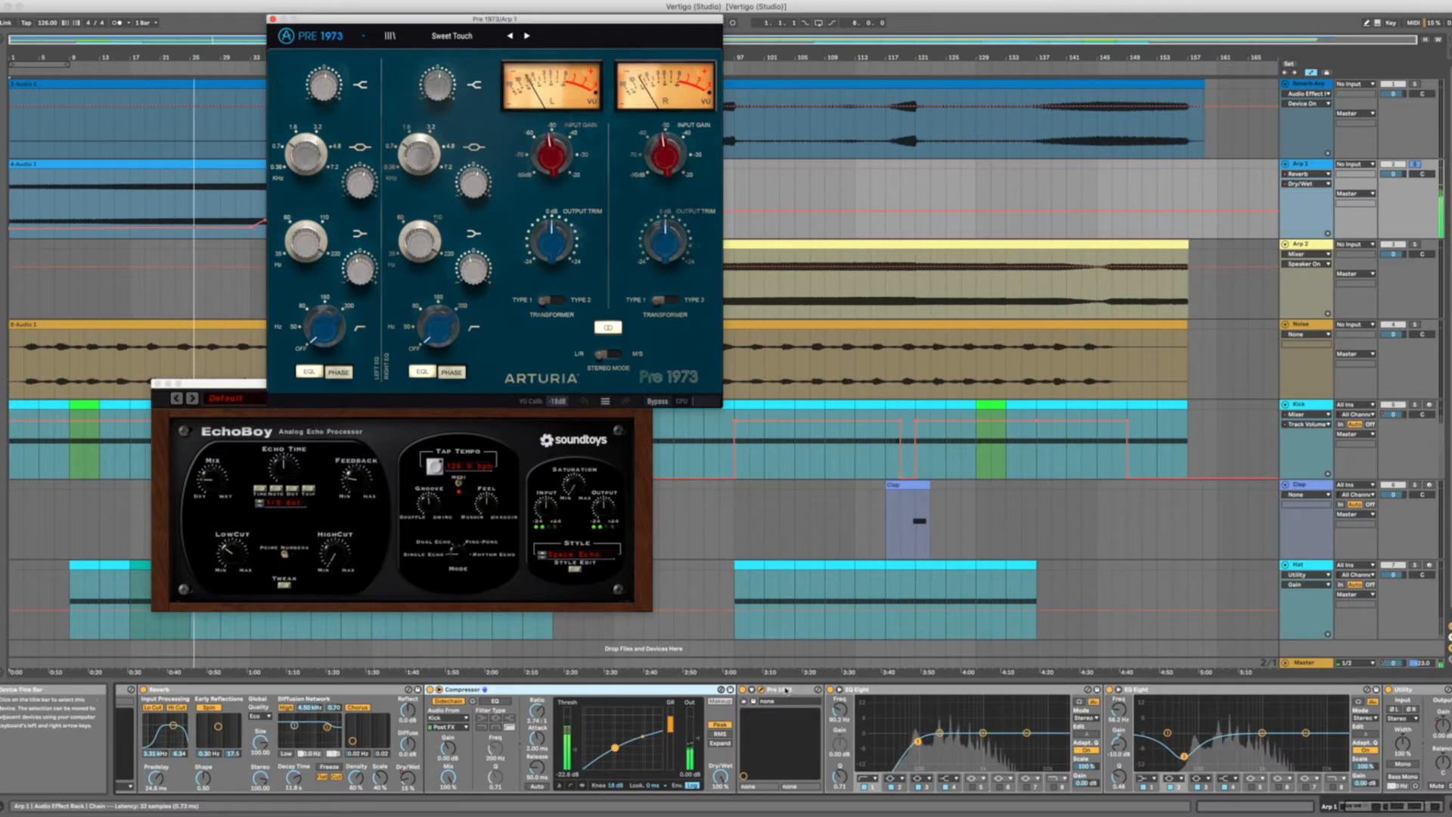
Inspect the two EQ Eights, the Utility and the Gentle Squeeze compressor at the end of Arp 1's effect chain.
scroll(816, 718, right, 5)
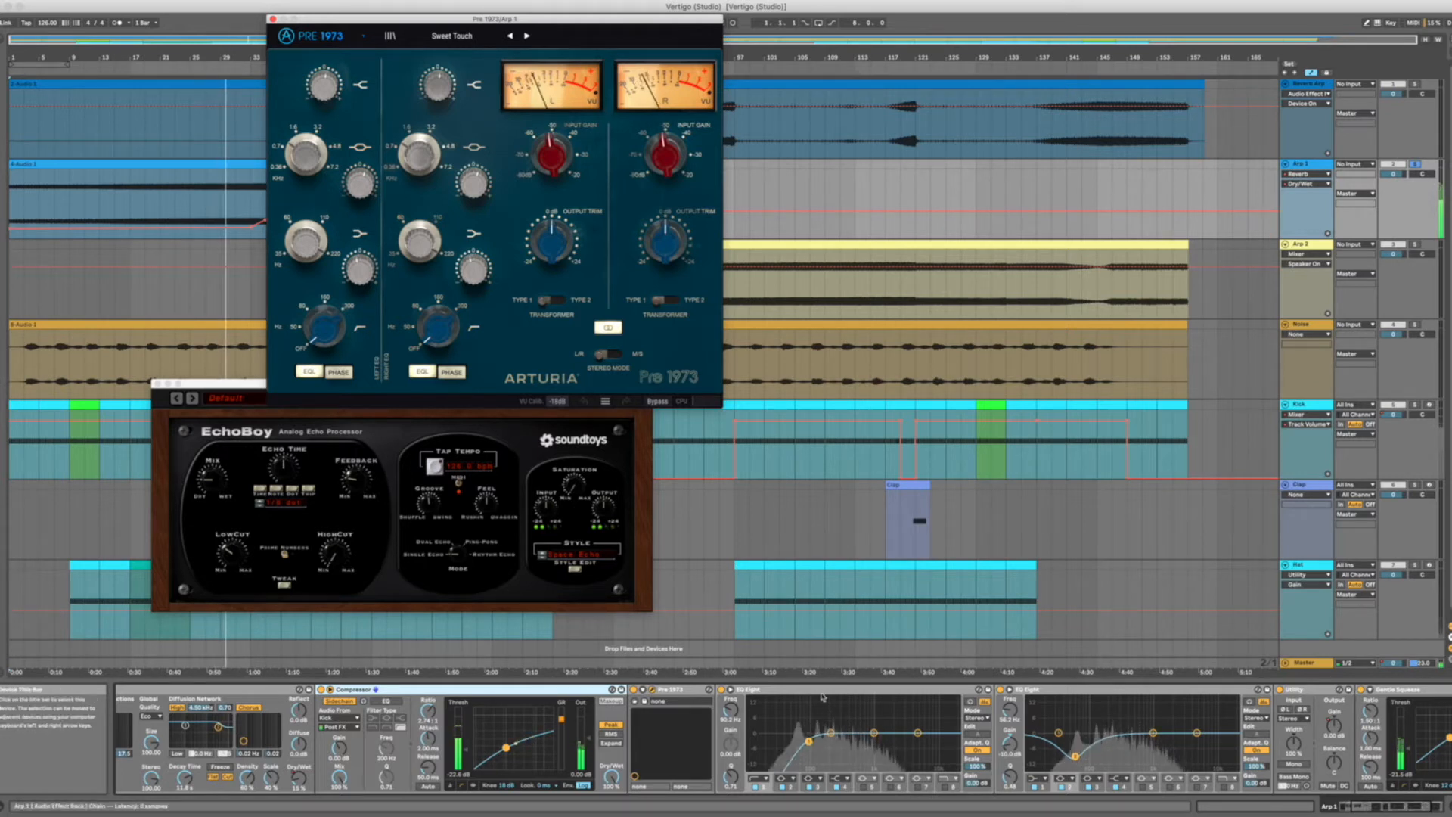
scroll(756, 718, right, 5)
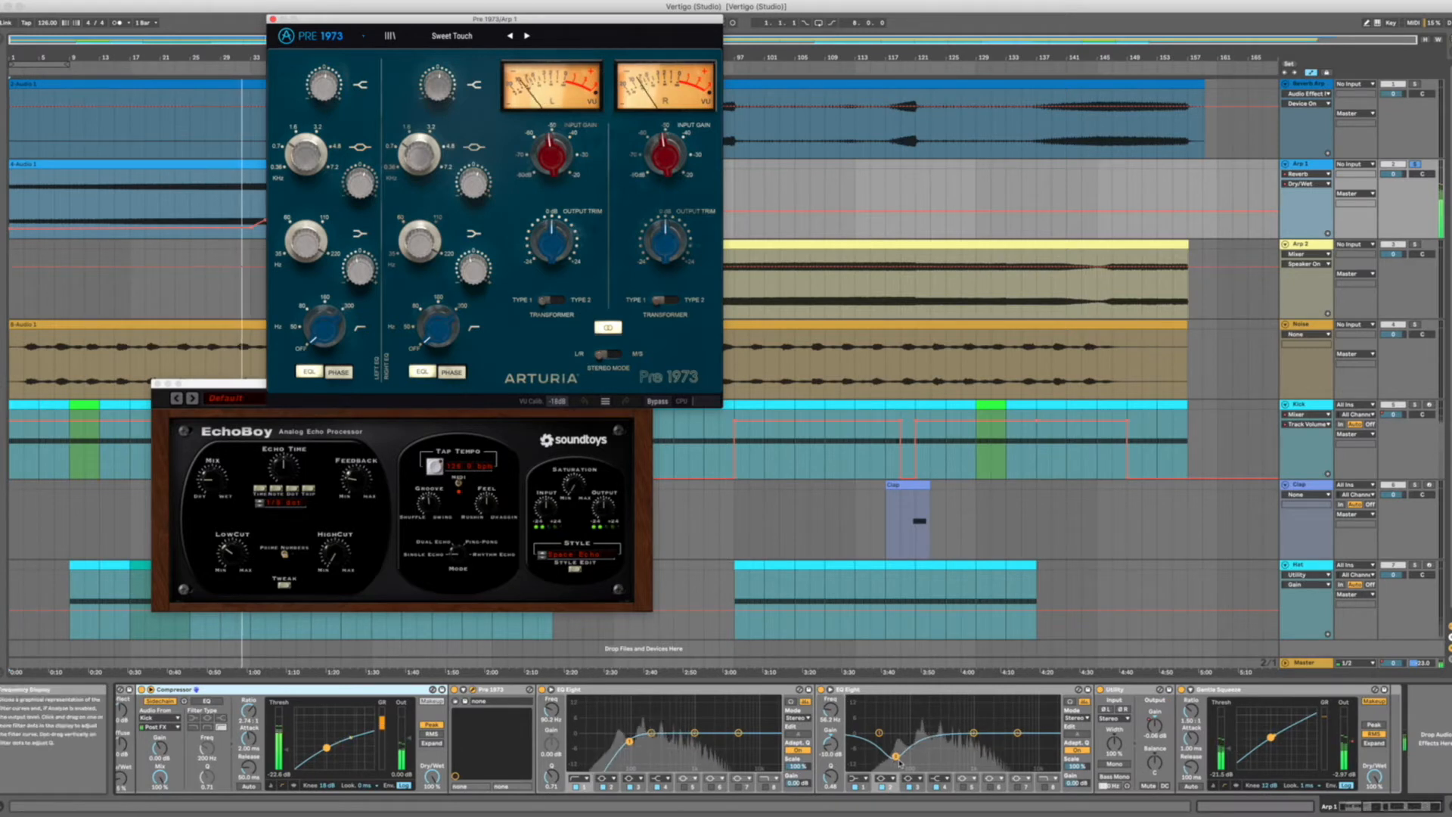
click(862, 787)
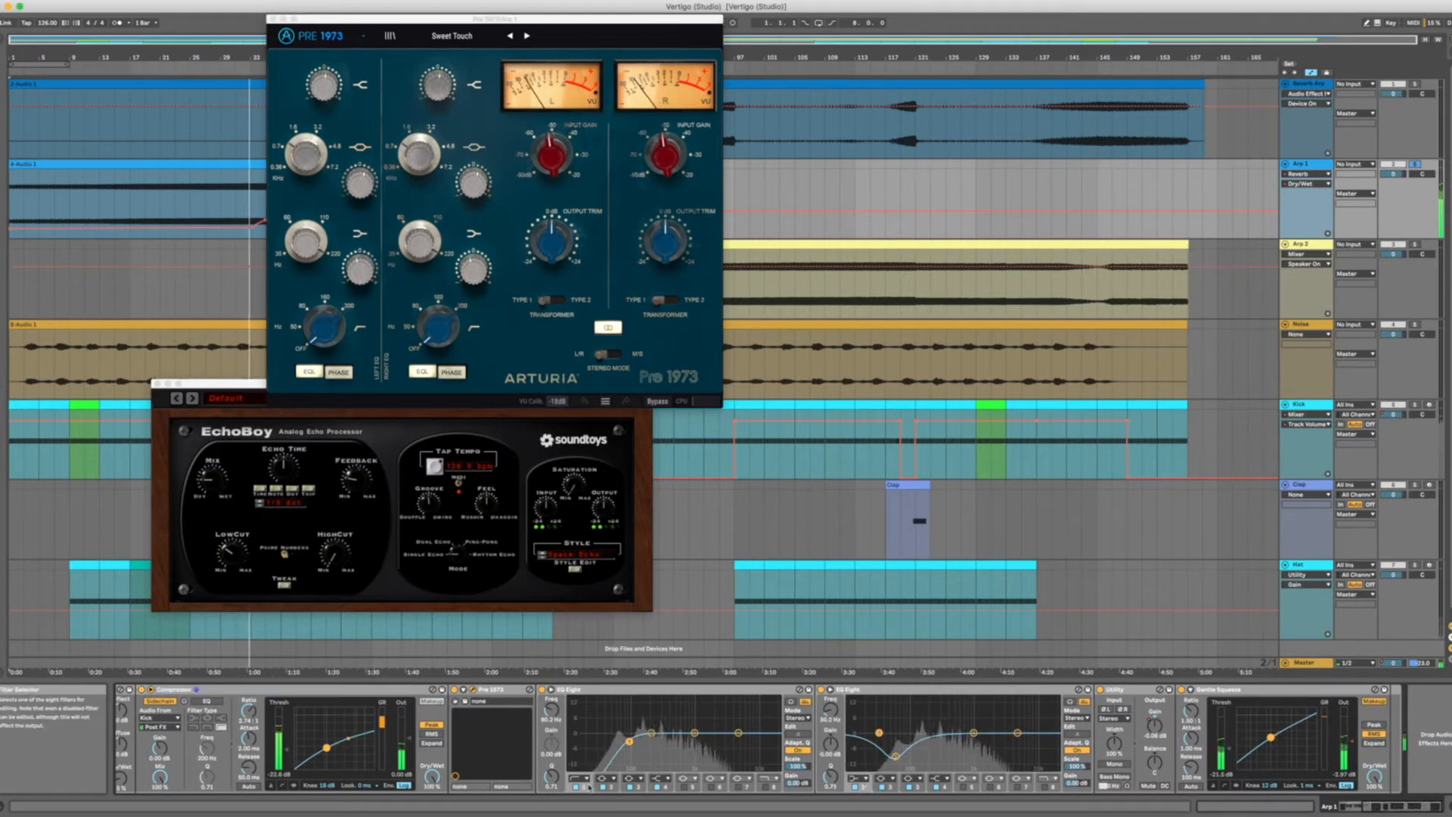
scroll(945, 737, right, 1)
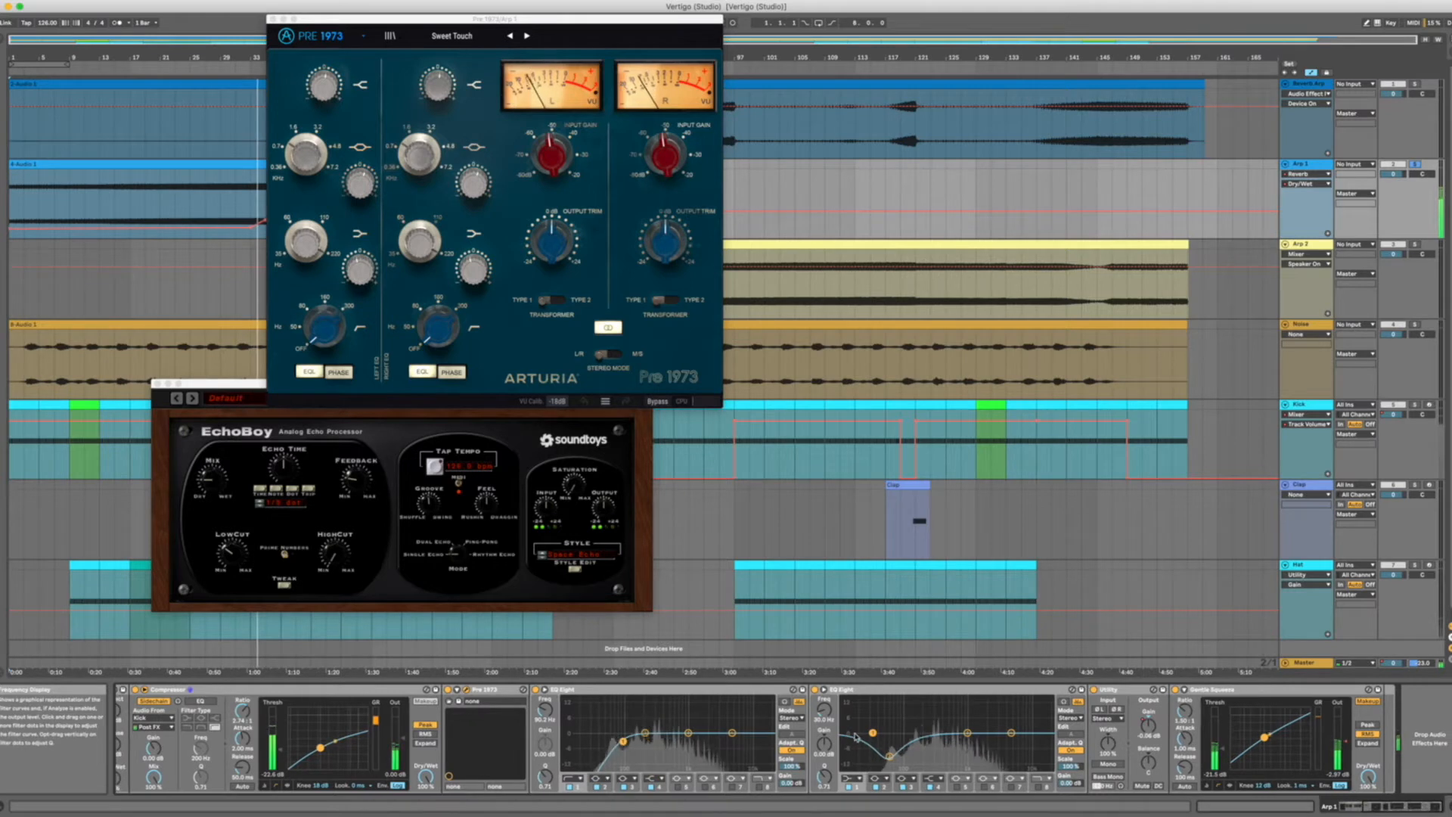
click(1126, 690)
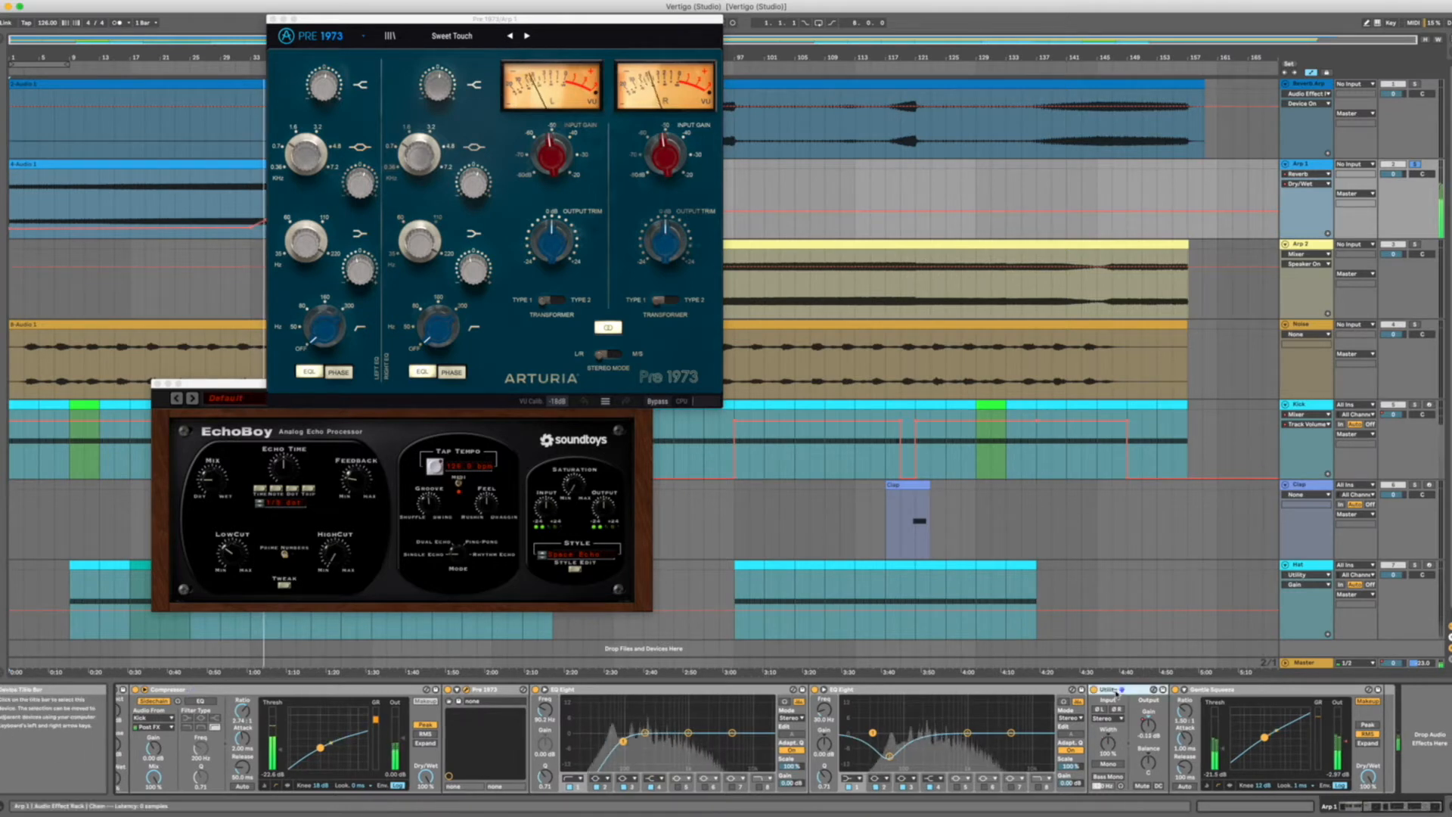
click(1203, 690)
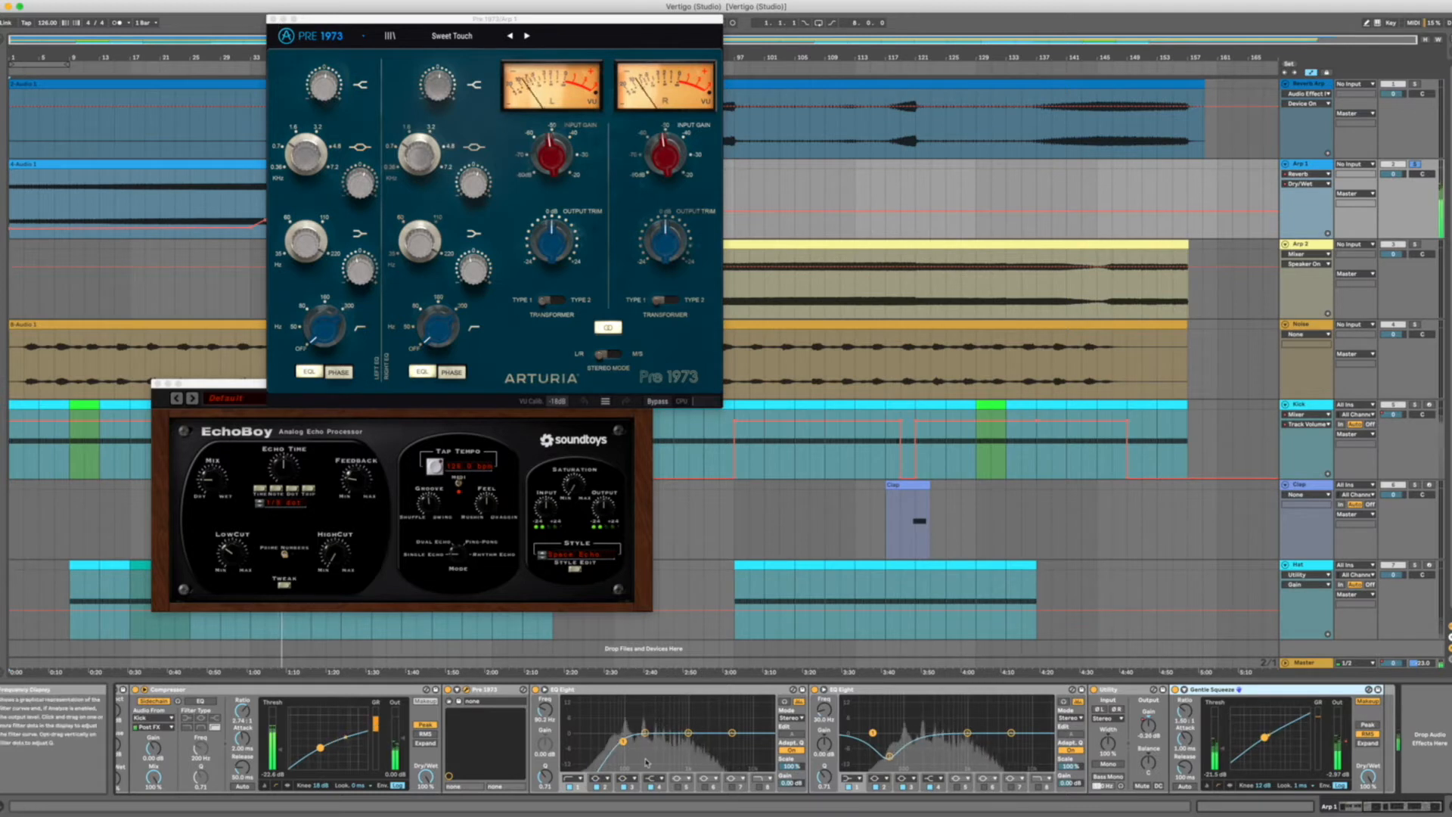
Bypass and re-enable Arp 1's audio effect rack to compare the sound, and close the Pre 1973 window.
scroll(402, 766, left, 5)
click(127, 689)
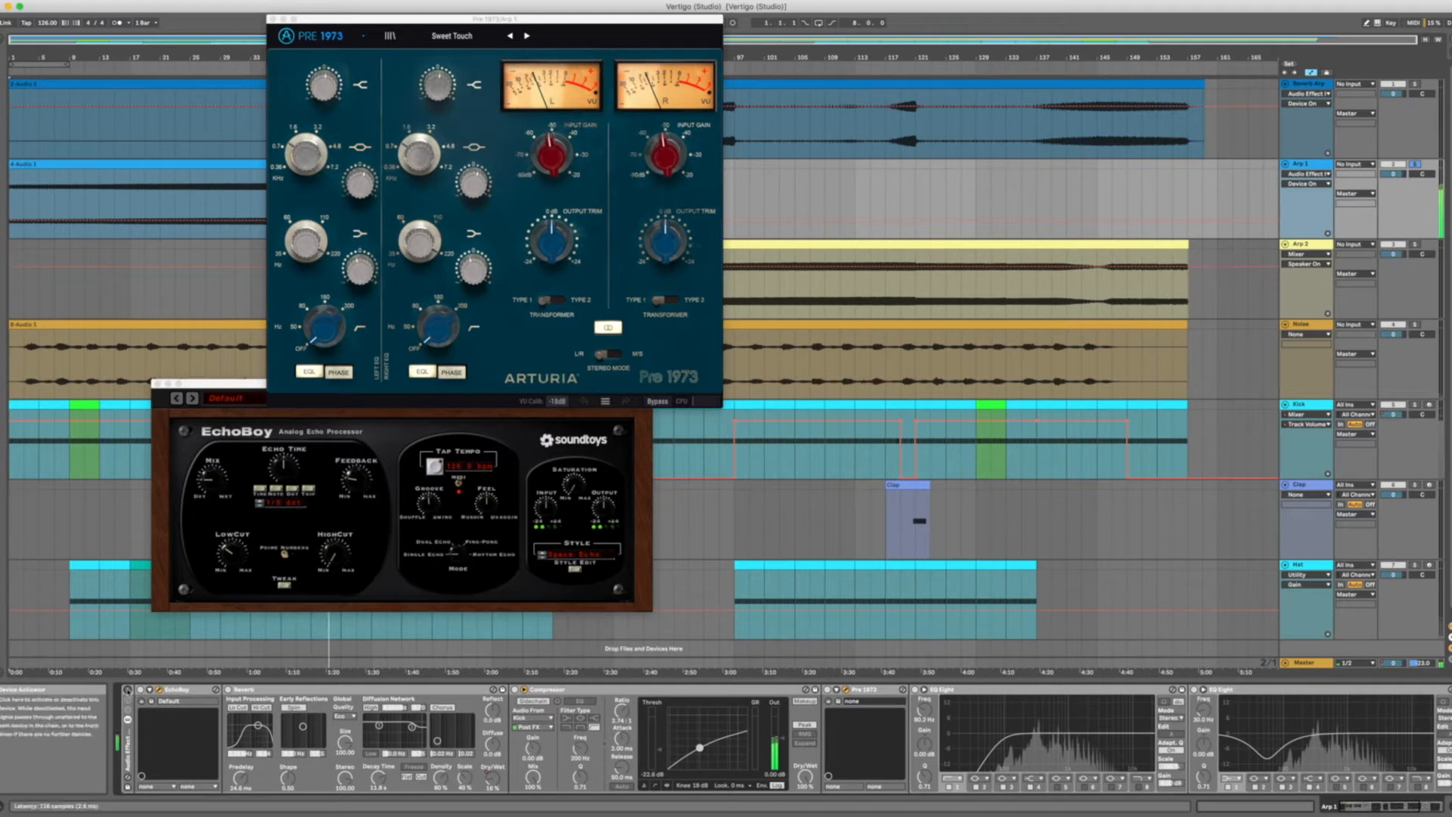
click(127, 689)
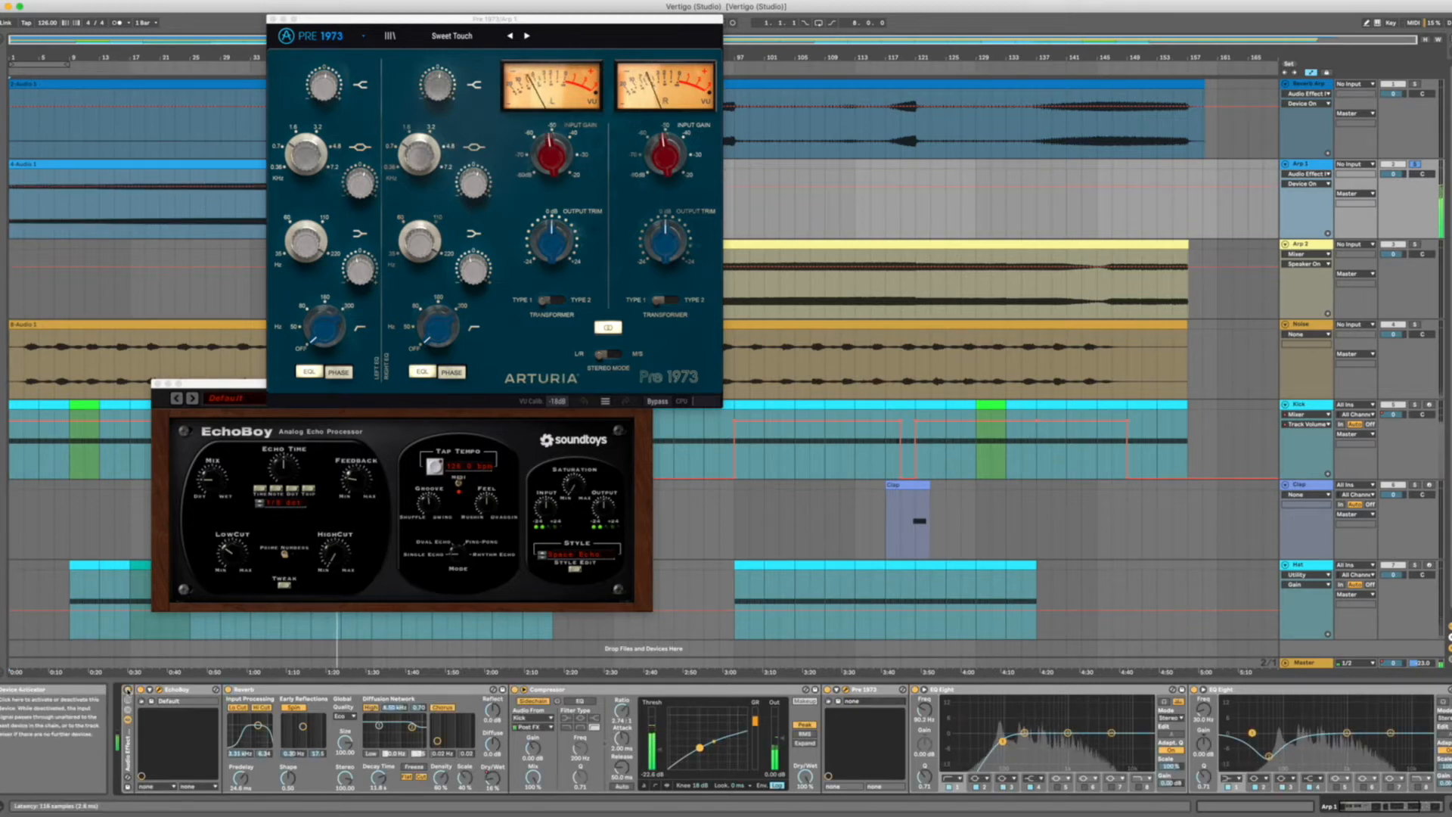
click(273, 19)
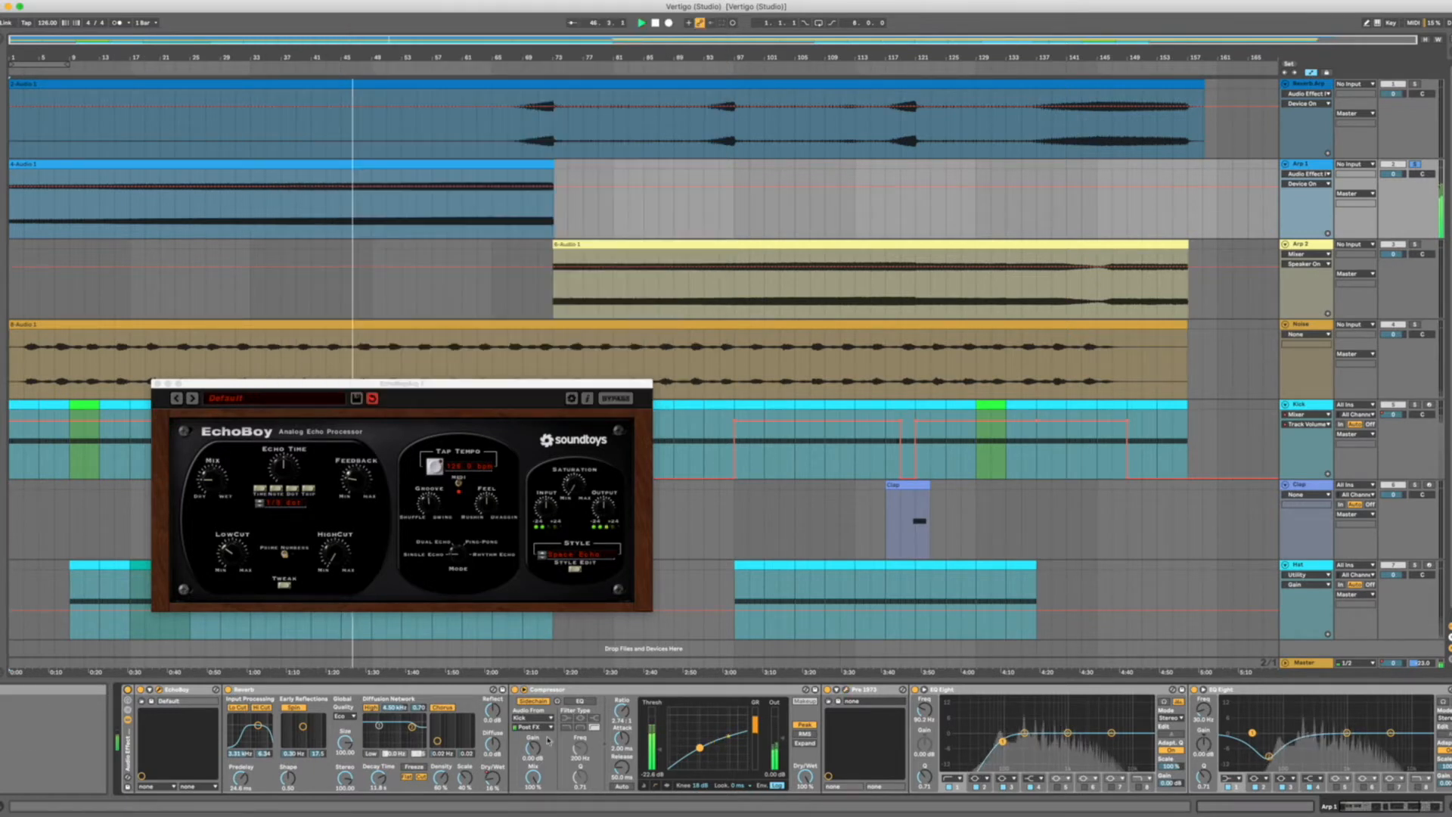
Show the Reverb Dry/Wet automation on Arp 1 and listen to it from bar 63 and from bar 45.
click(505, 771)
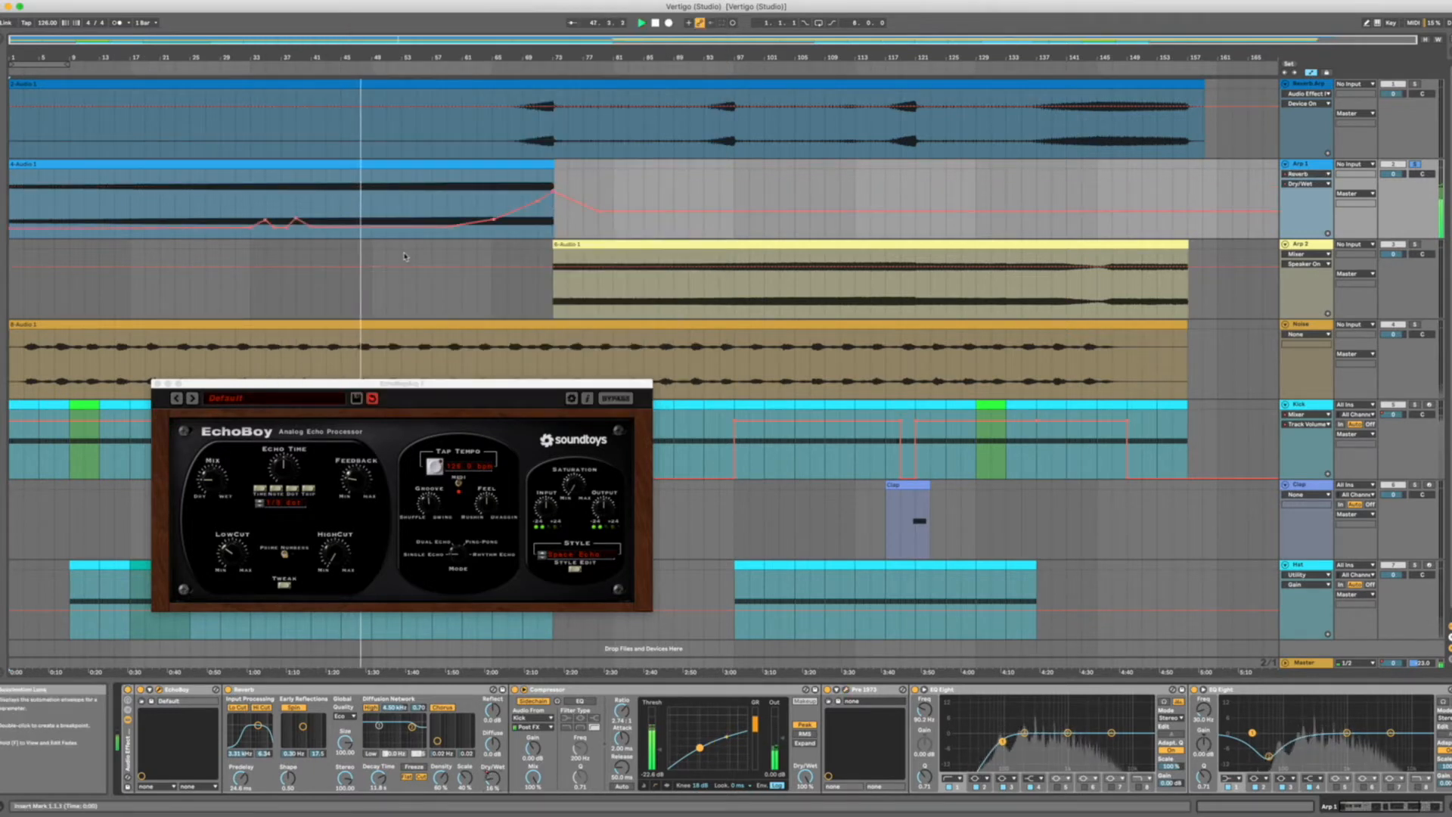
click(479, 190)
key(space)
key(space)
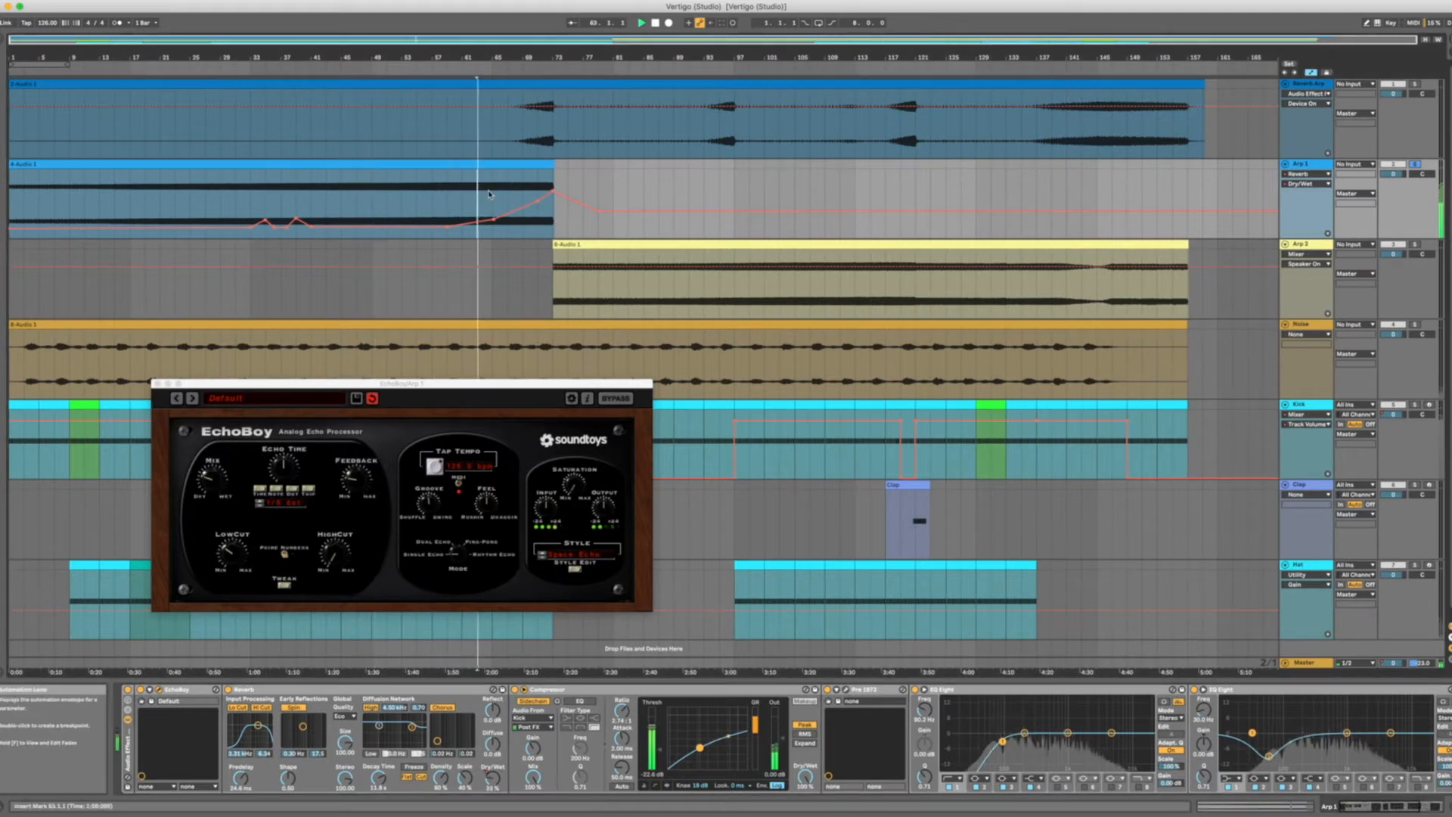
scroll(495, 200, down, 1)
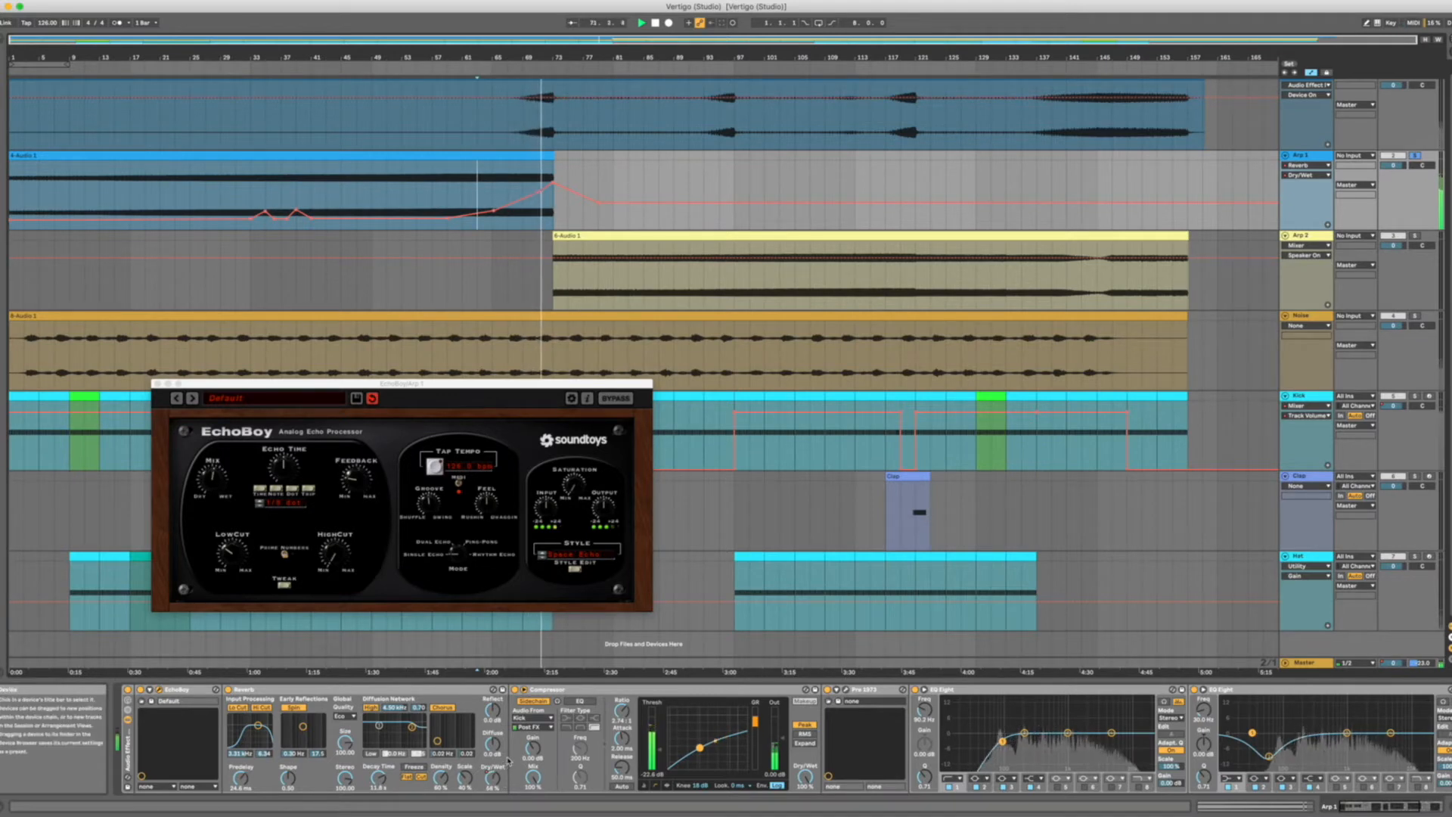
click(344, 196)
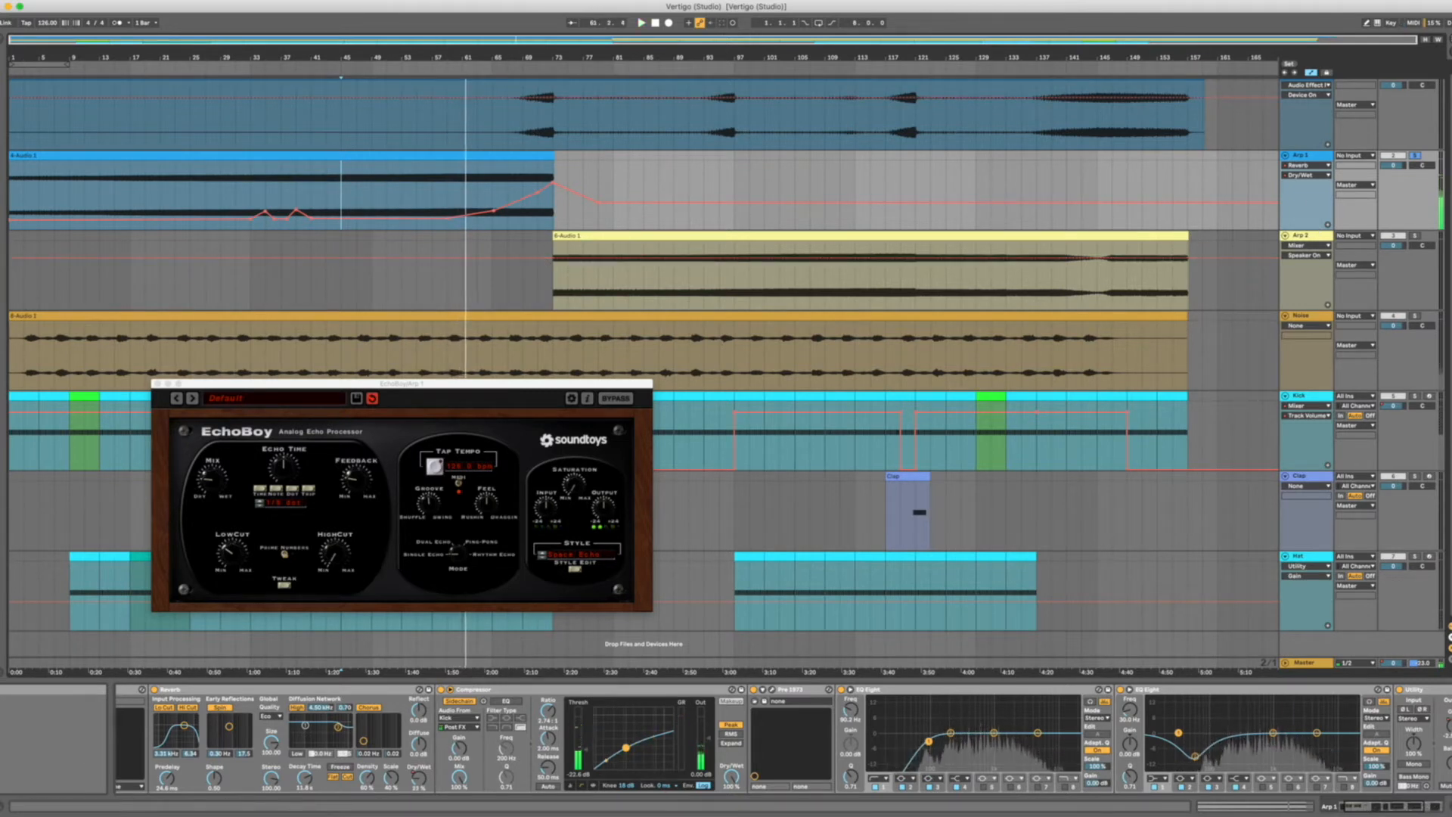
scroll(1419, 89, up, 1)
Solo the Reverb Arp track, display its effect chain, and play it from bar 143.
click(1416, 85)
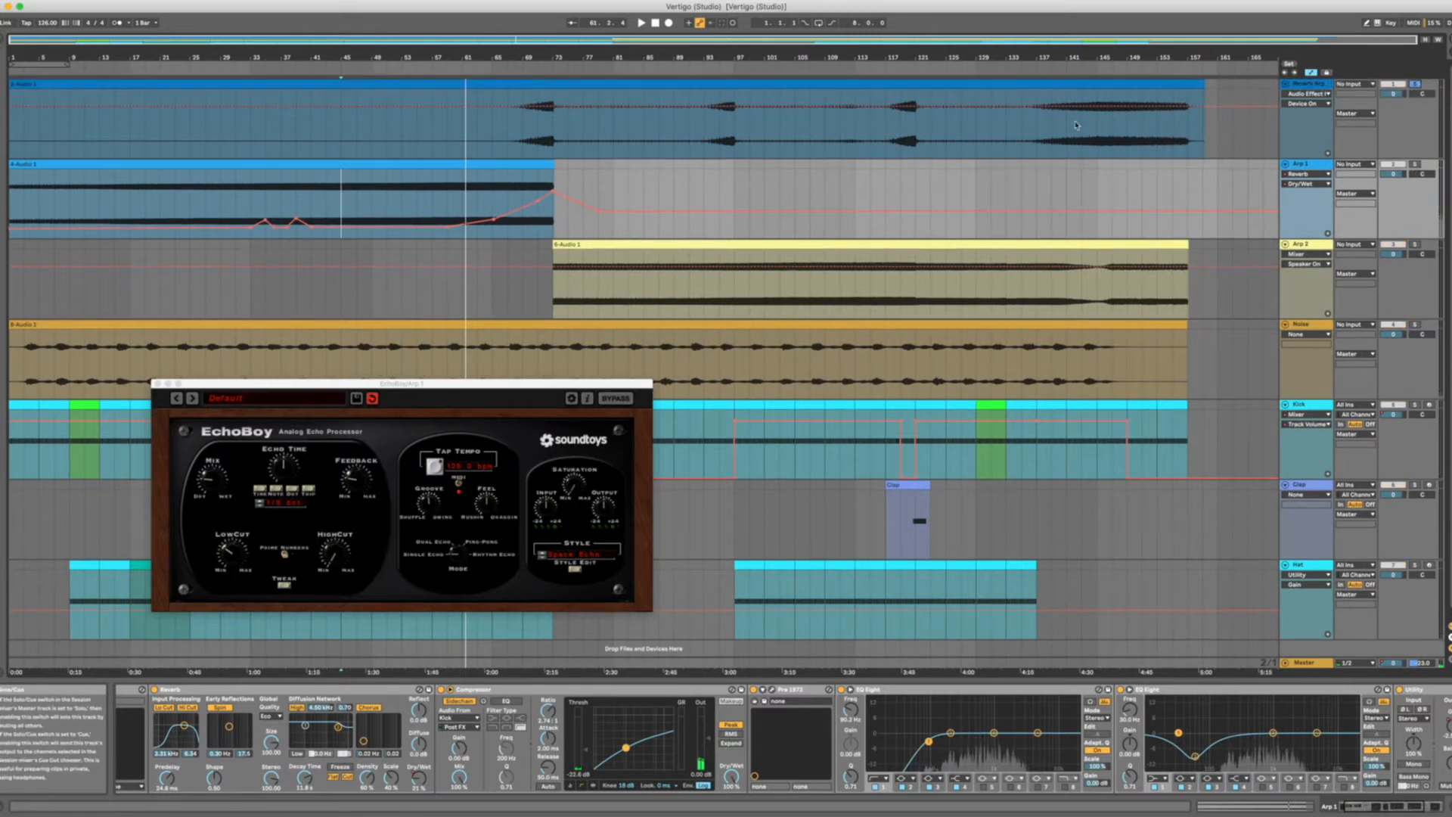
click(1310, 110)
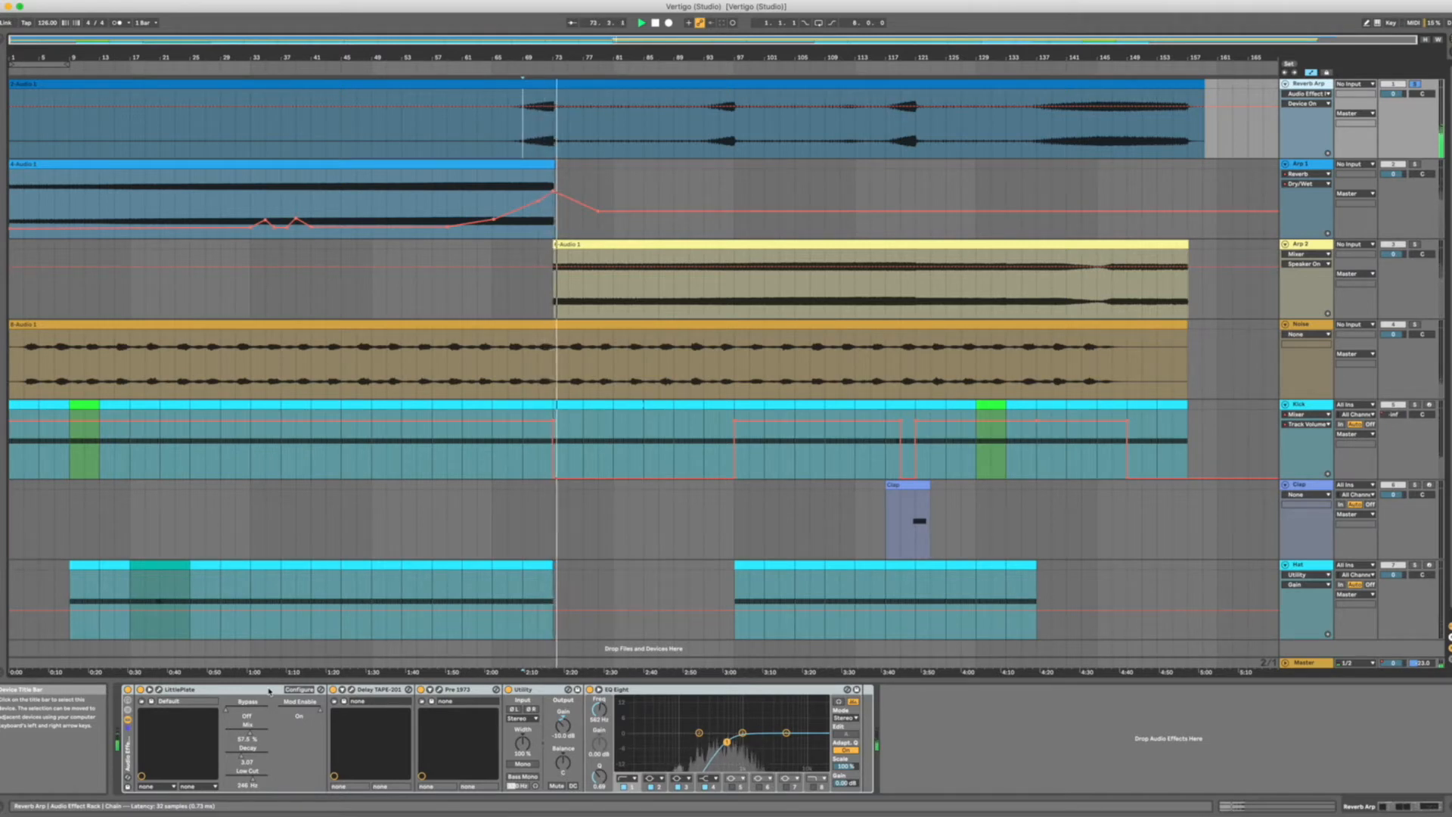
click(1073, 150)
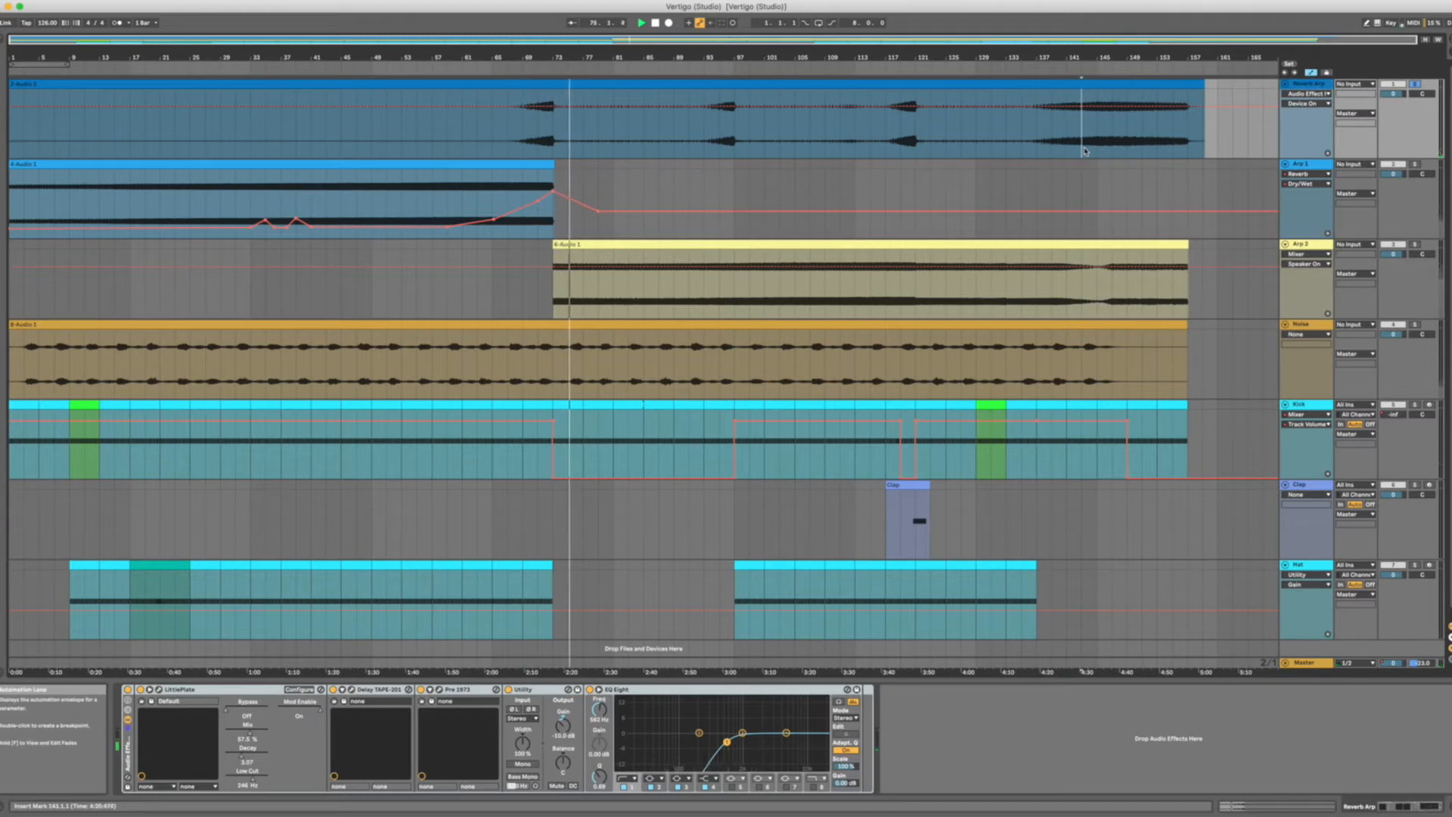
click(1082, 150)
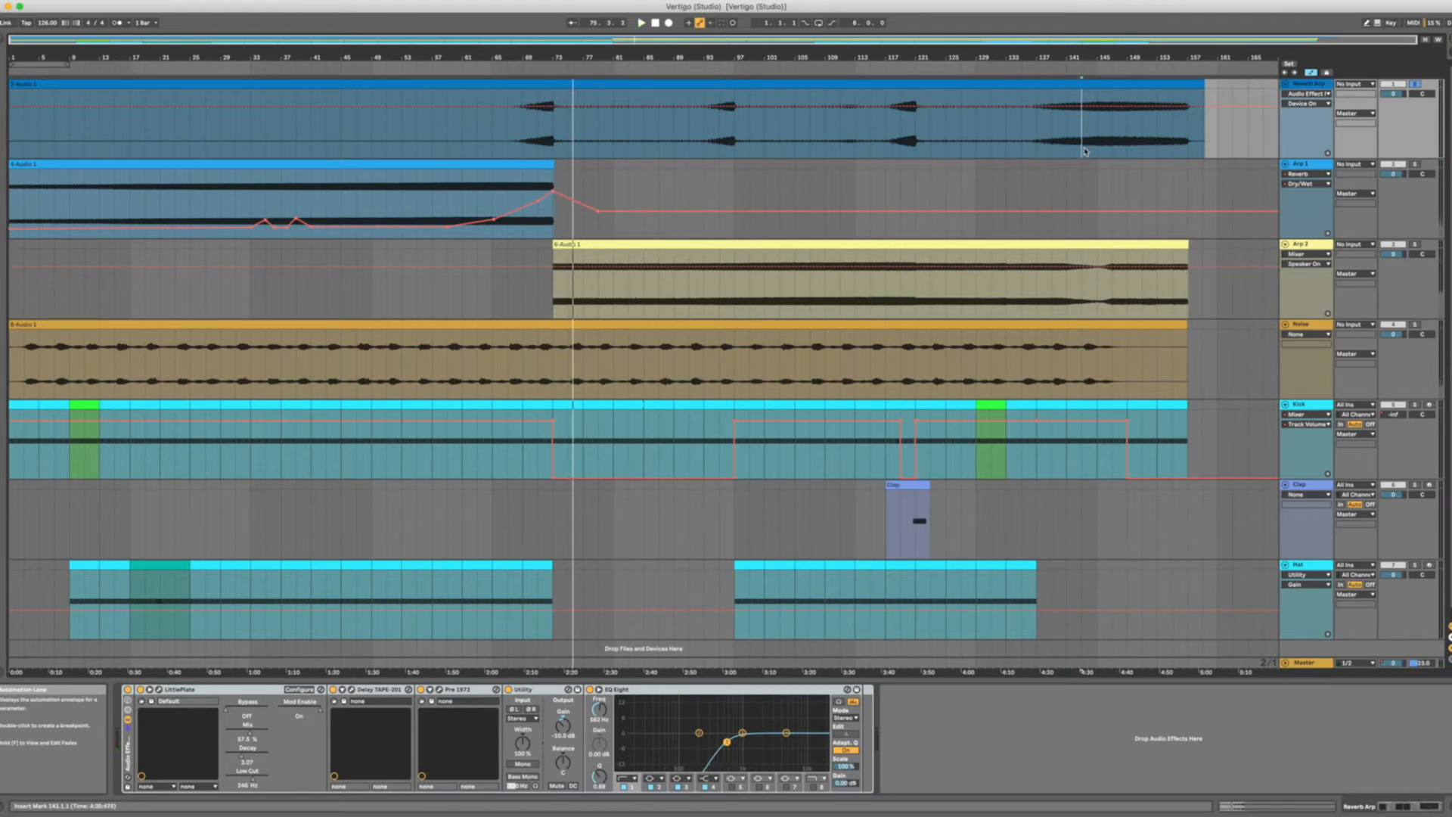
key(space)
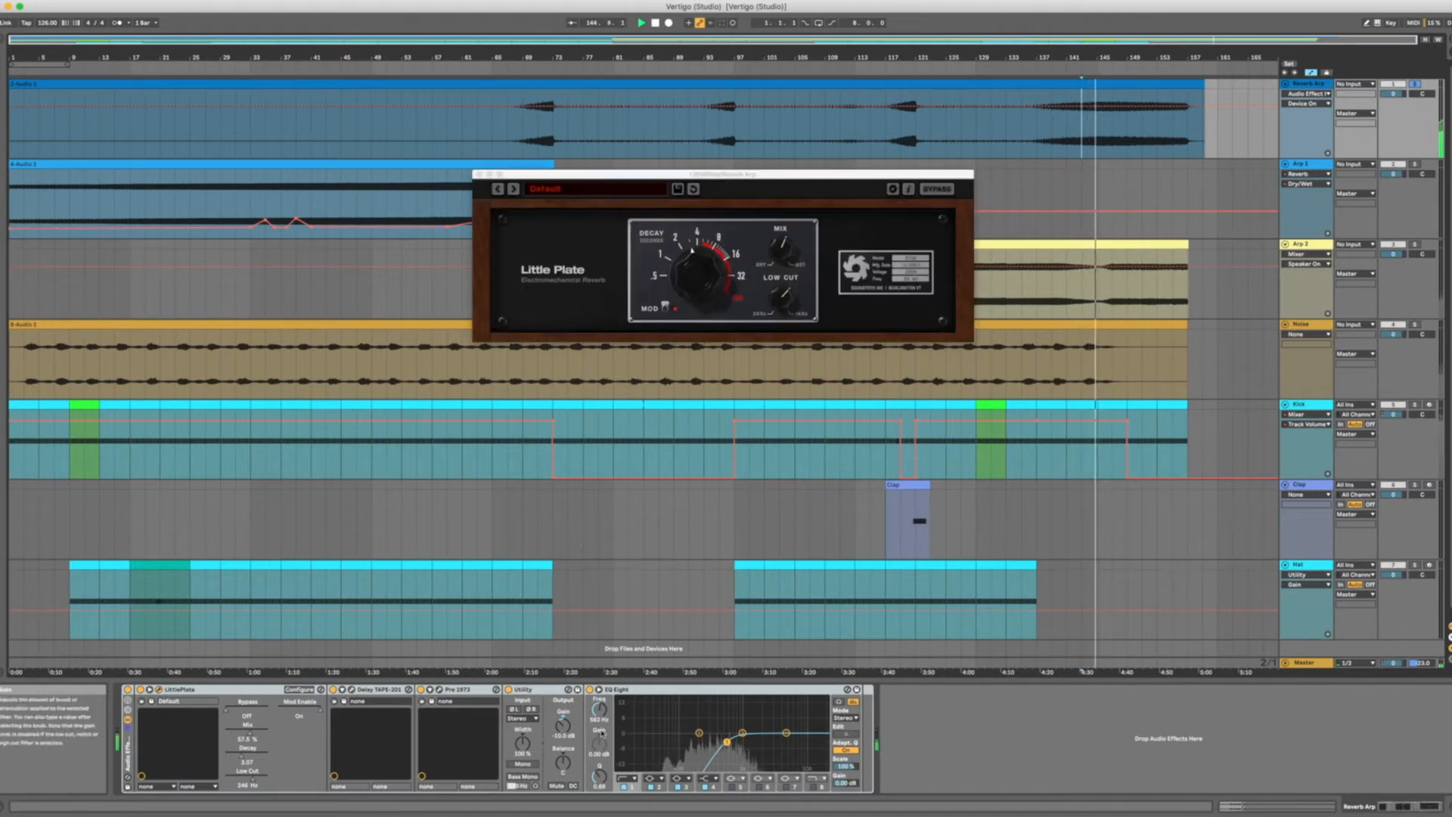
Open the Delay TAPE-201 plug-in window on Reverb Arp and move it below the Little Plate window.
click(354, 692)
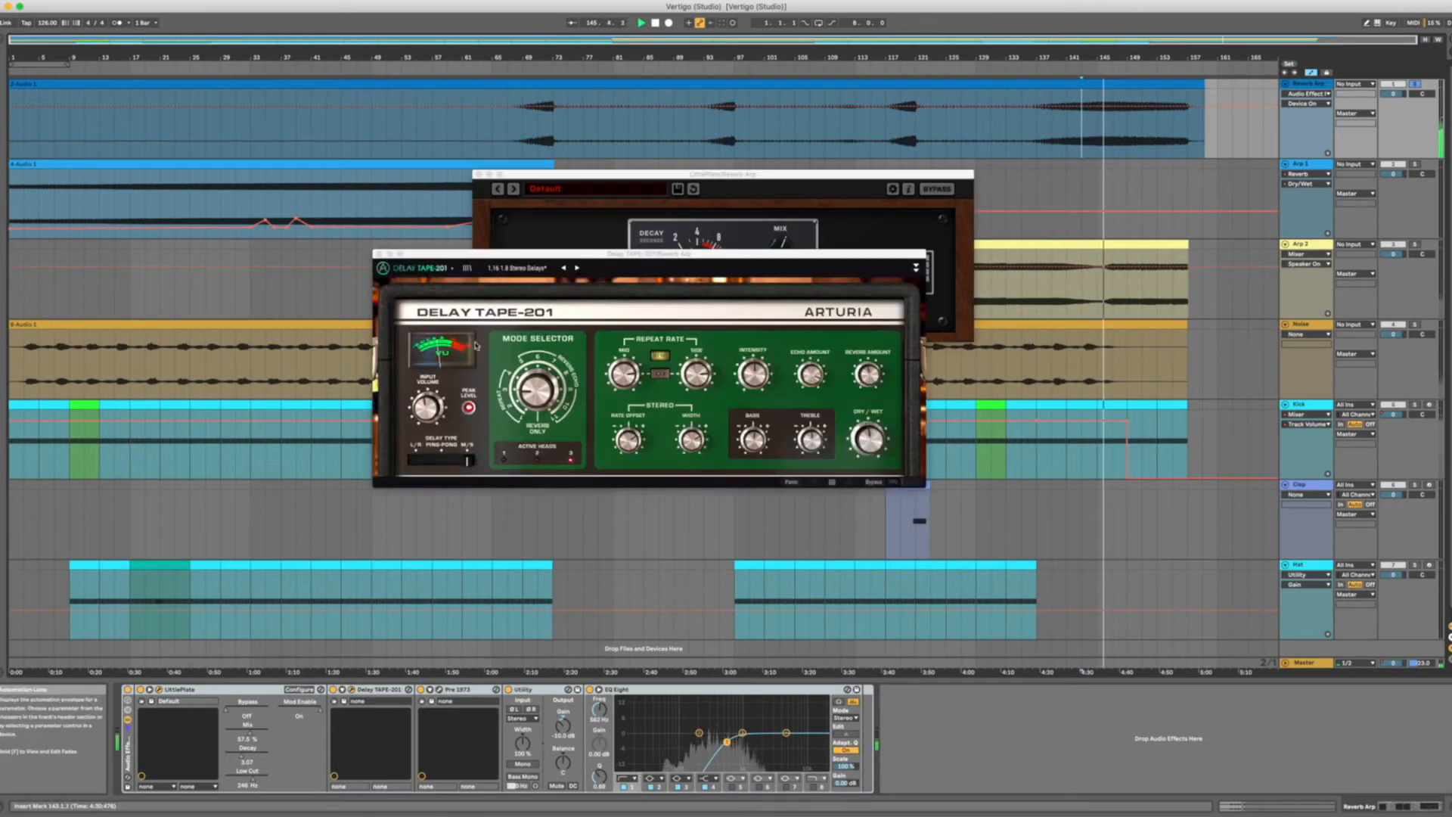
drag(497, 252, 272, 377)
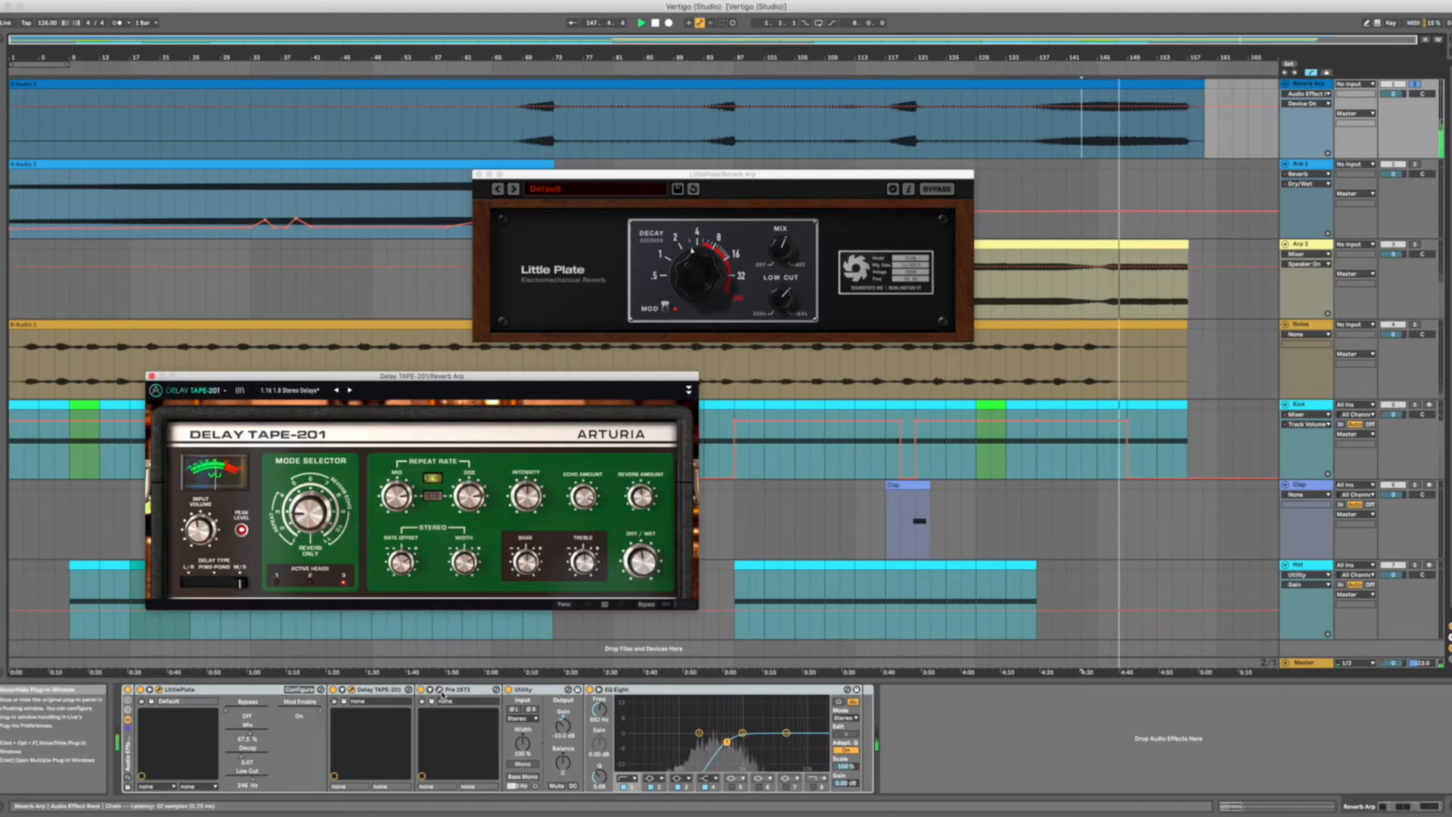
click(534, 699)
Open the Pre 1973 plug-in window on Reverb Arp and reduce its interface size.
click(440, 689)
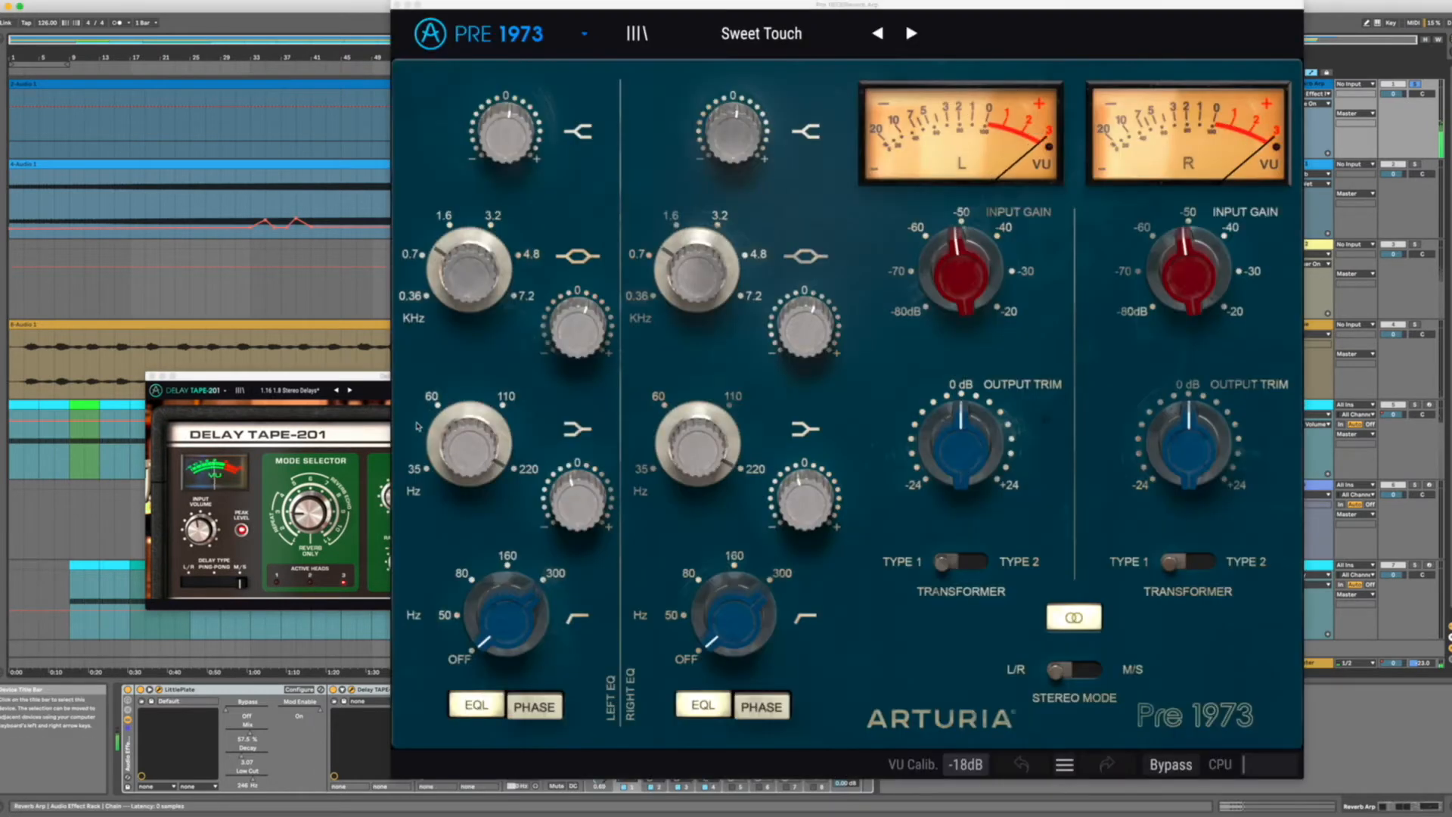
click(430, 34)
mouse_move(506, 272)
click(694, 423)
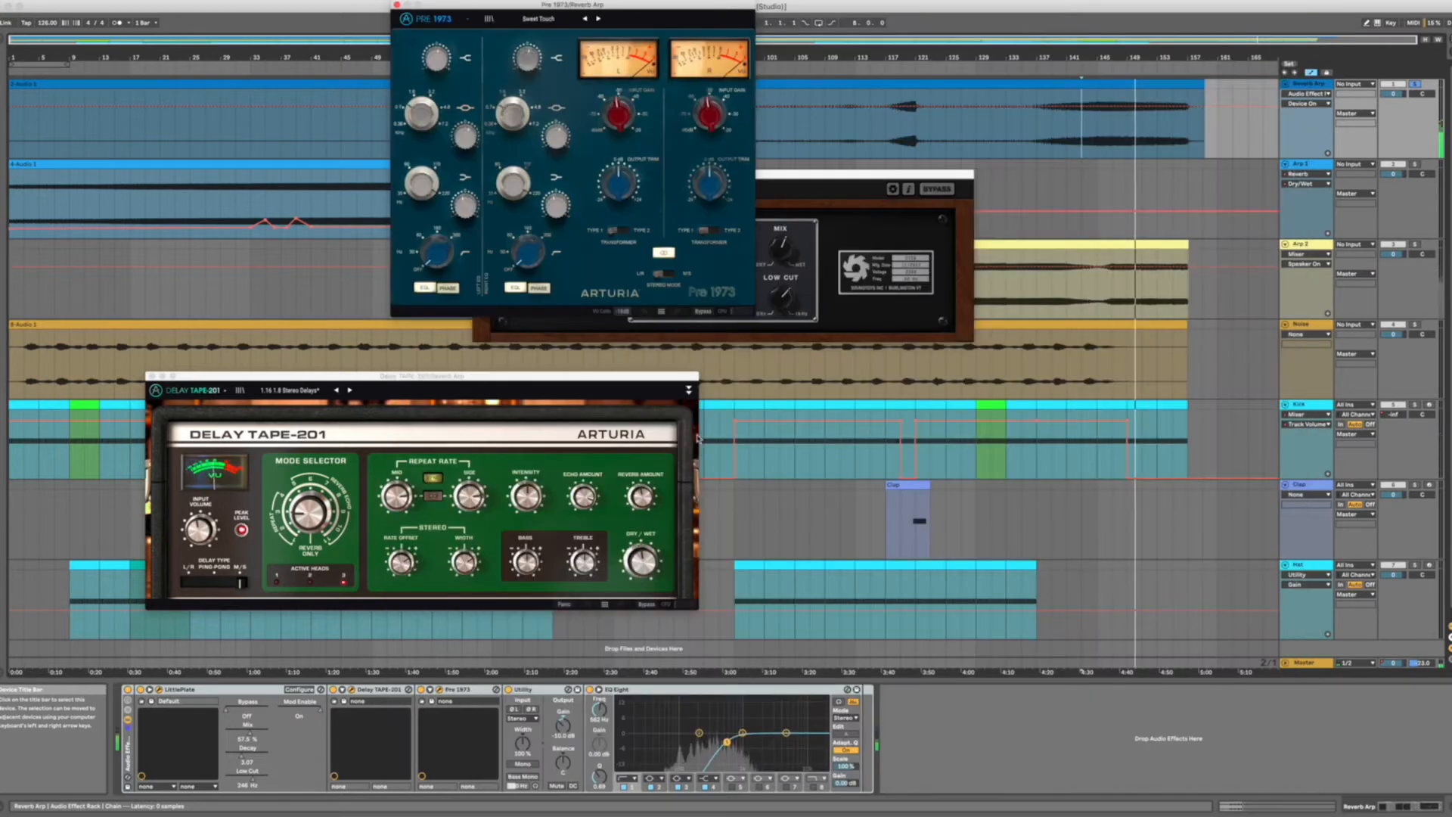
Rearrange the Pre 1973 and Little Plate windows so all Reverb Arp plug-ins are unobstructed, and play the track from bar 145.
drag(530, 6, 245, 37)
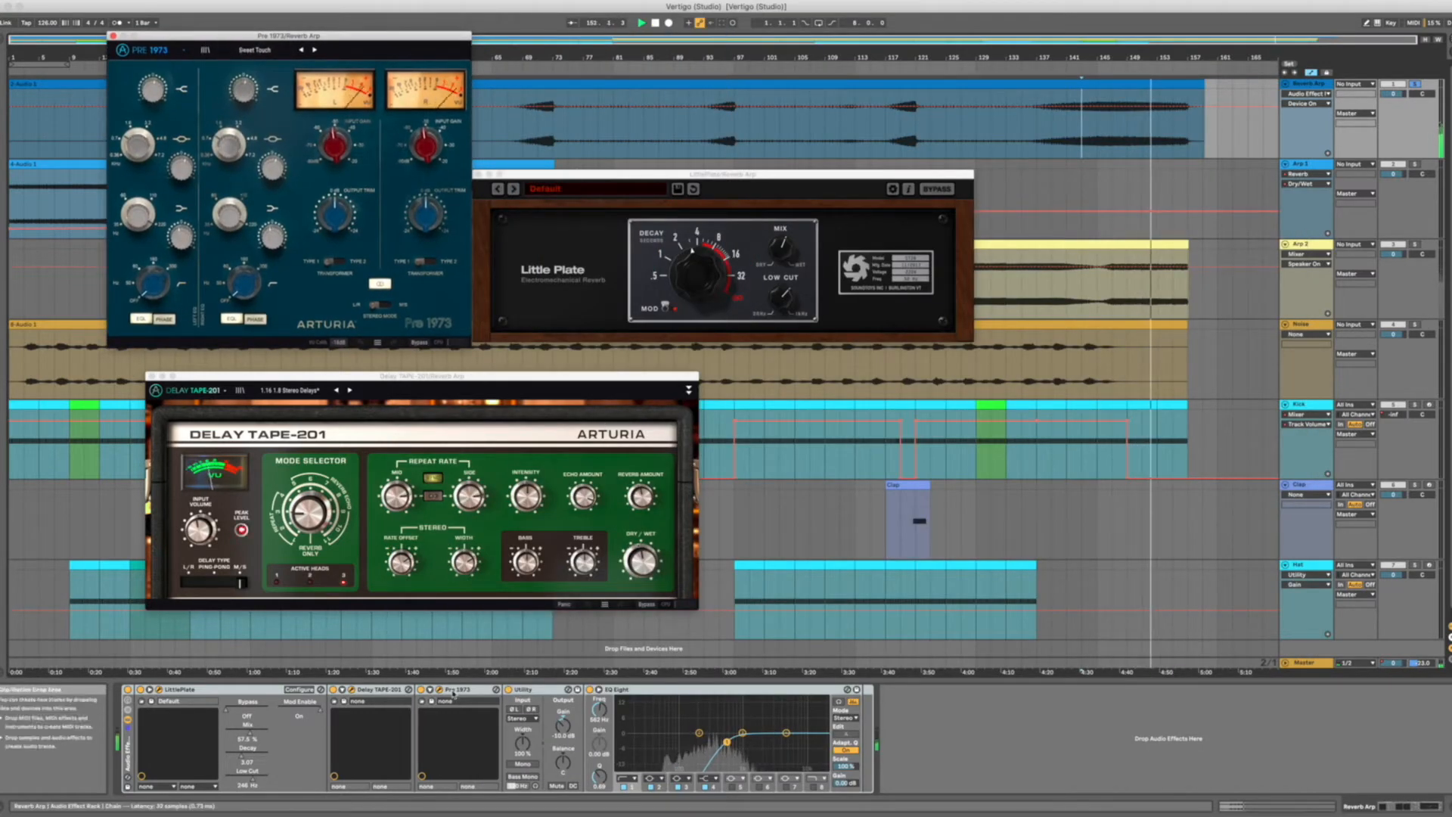
click(377, 690)
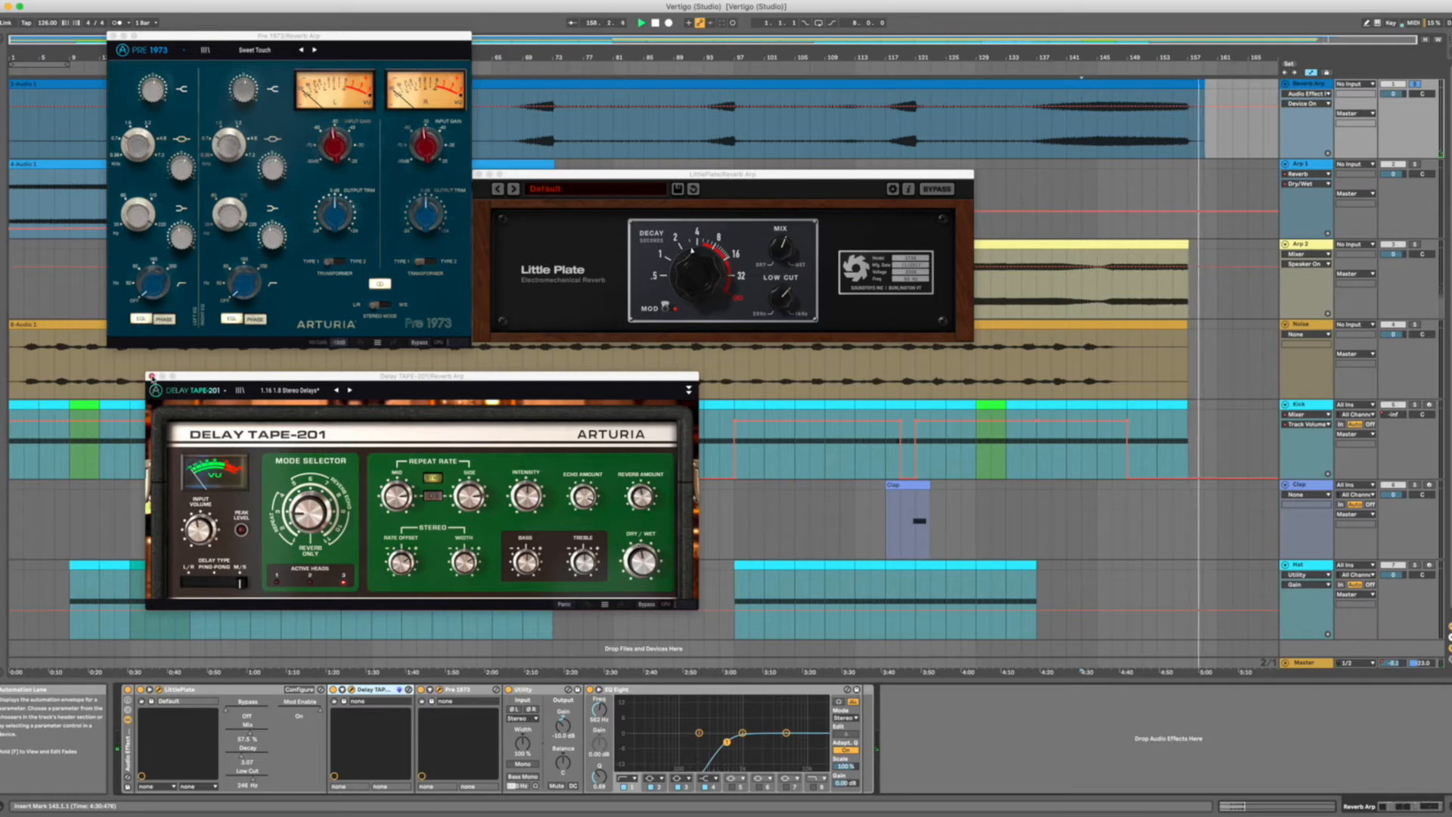
click(1096, 141)
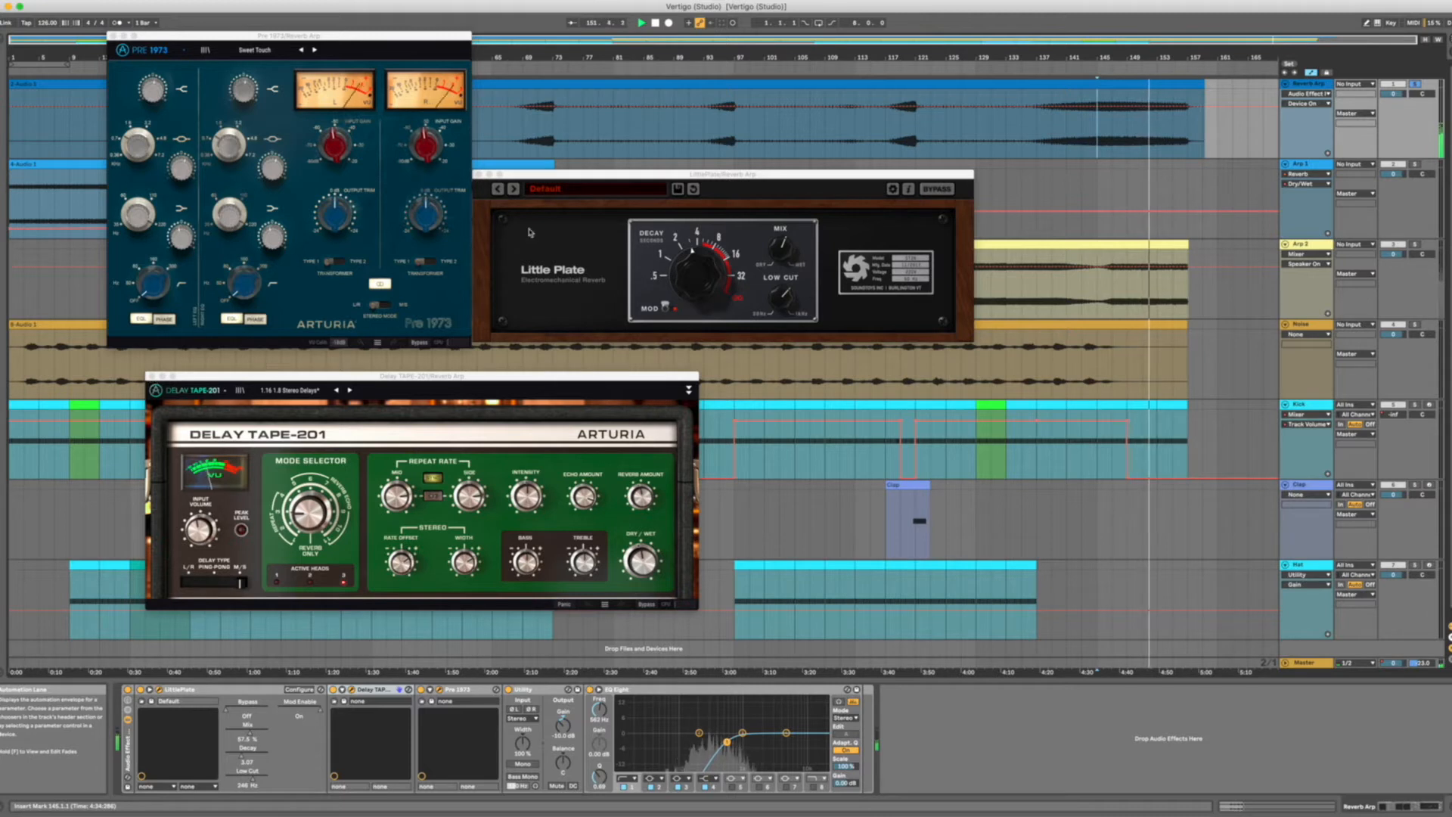
drag(567, 176, 567, 116)
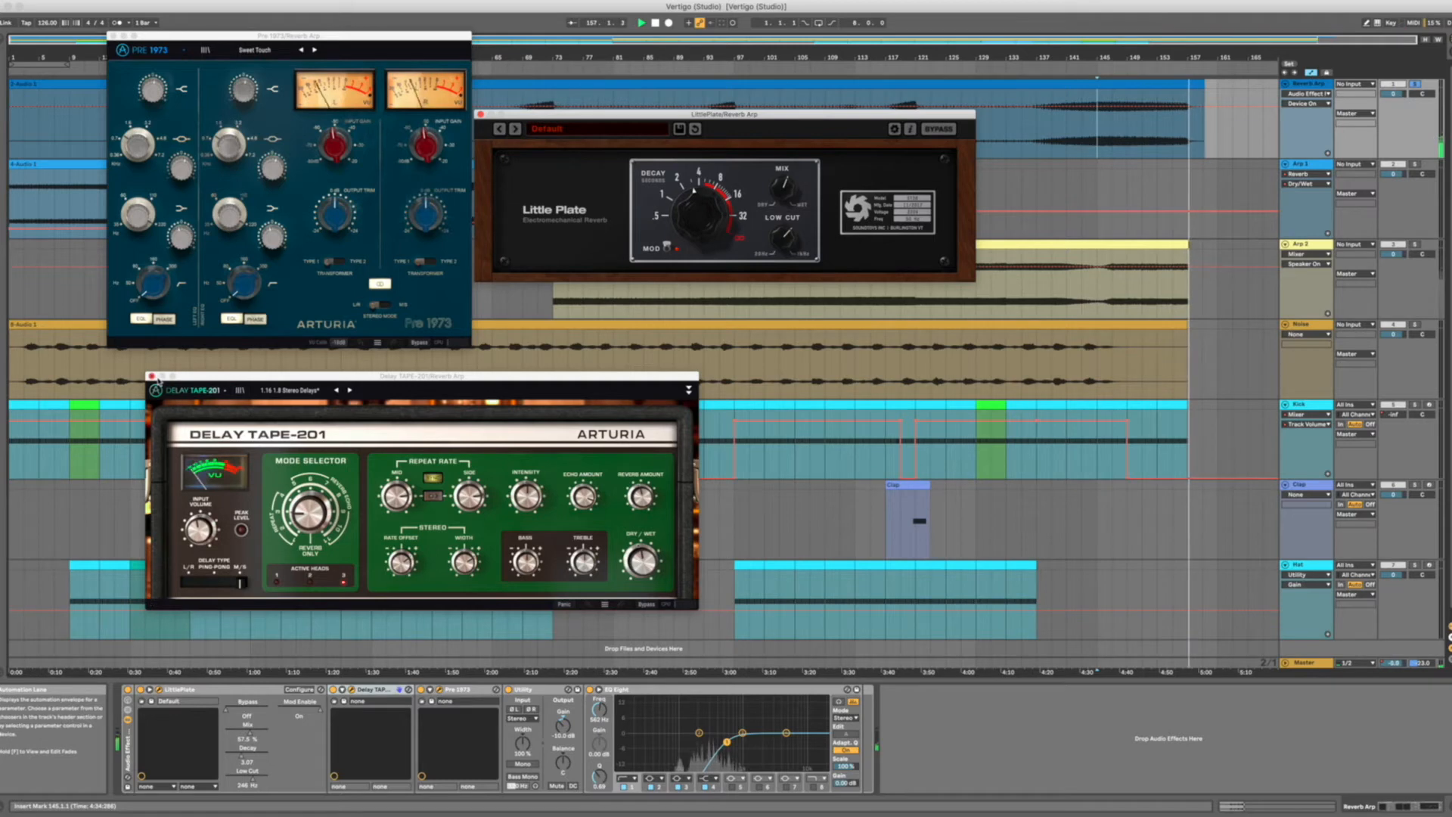
Close the Reverb Arp plug-in windows and solo Arp 2 with its effect chain displayed.
click(152, 376)
click(1318, 306)
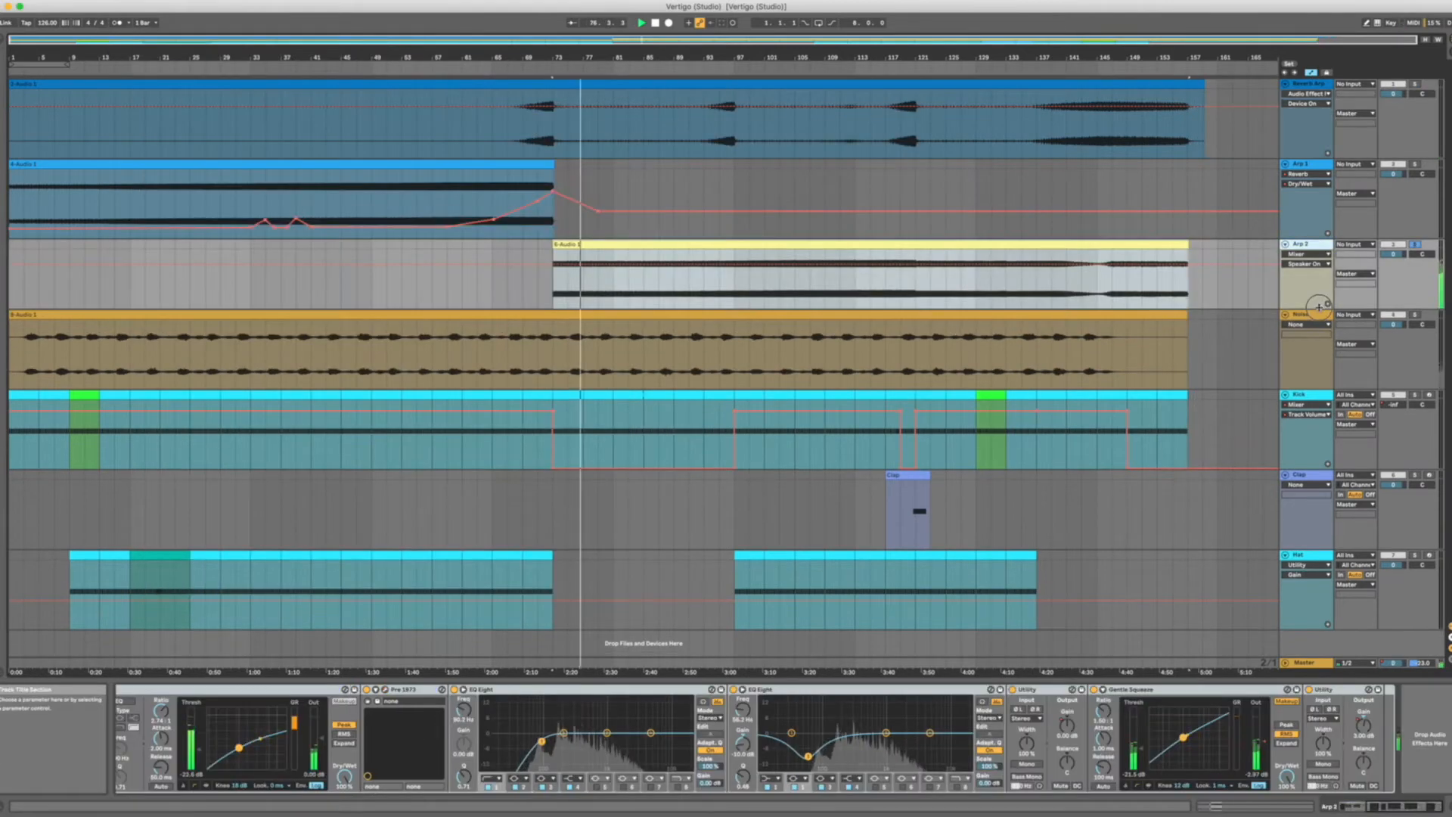
drag(1318, 306, 1318, 316)
click(763, 301)
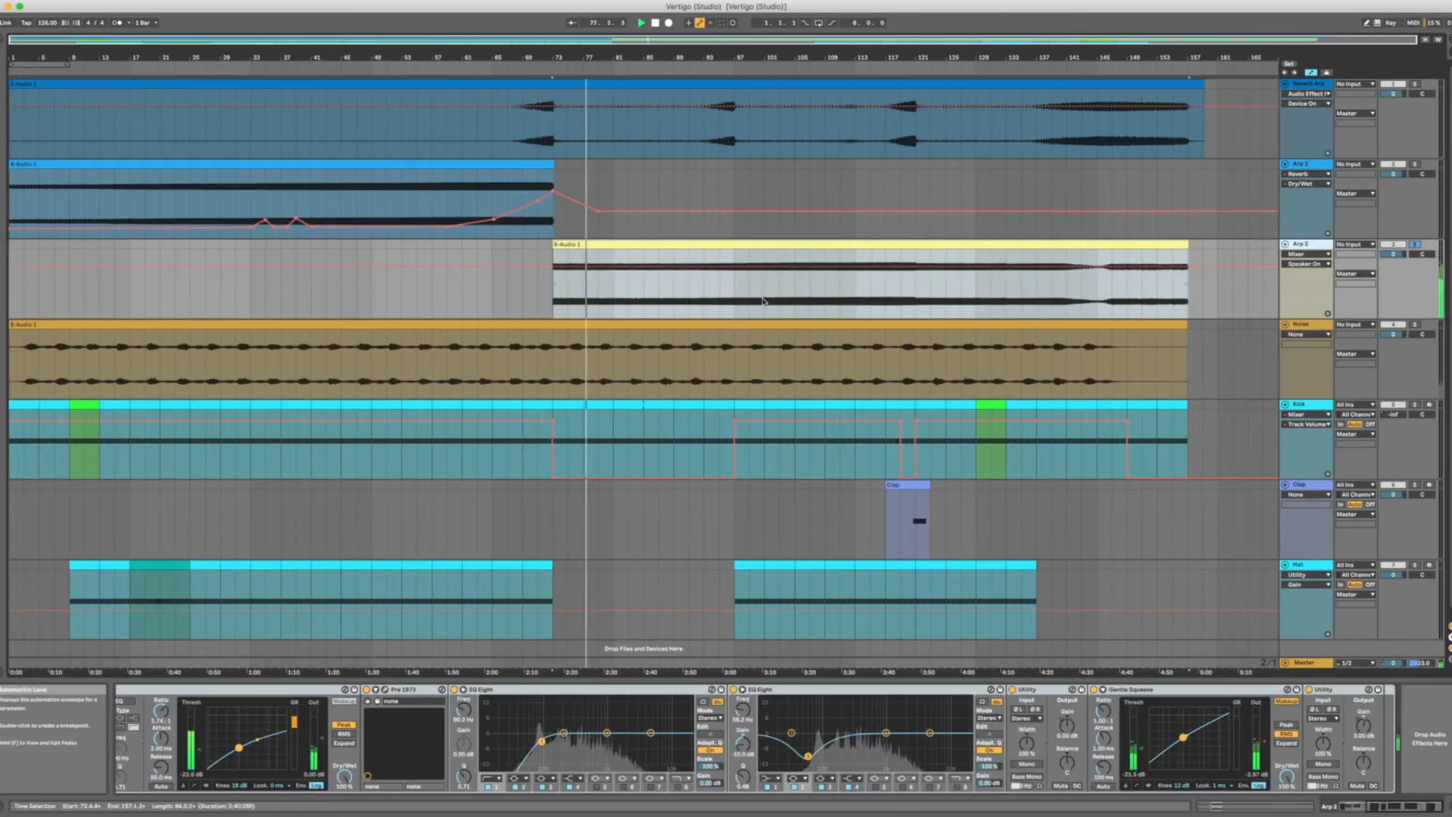
Listen to Arp 2 from bar 83, and play it together with the full mix from bar 121.
click(627, 294)
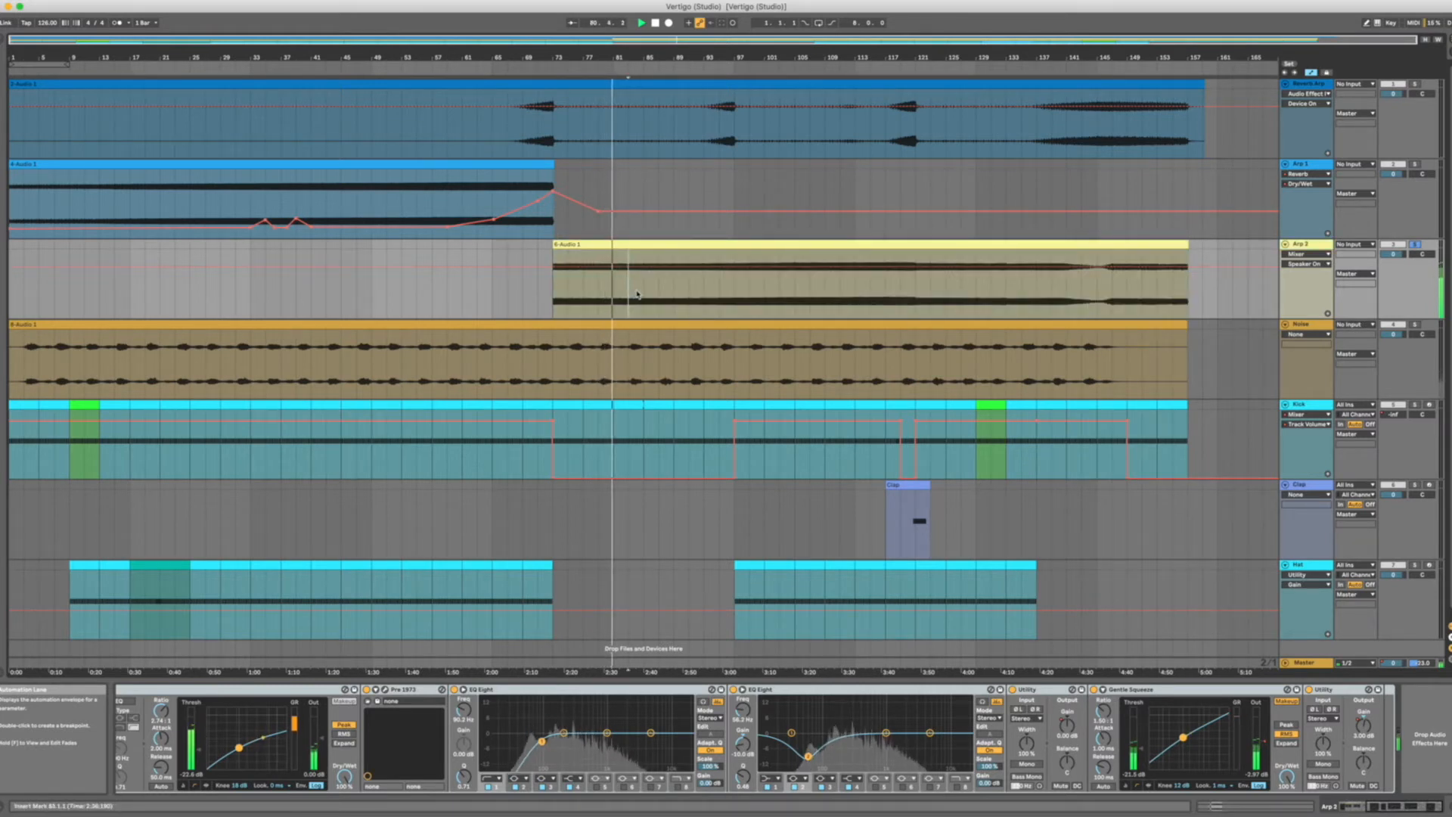
click(645, 288)
key(space)
key(space)
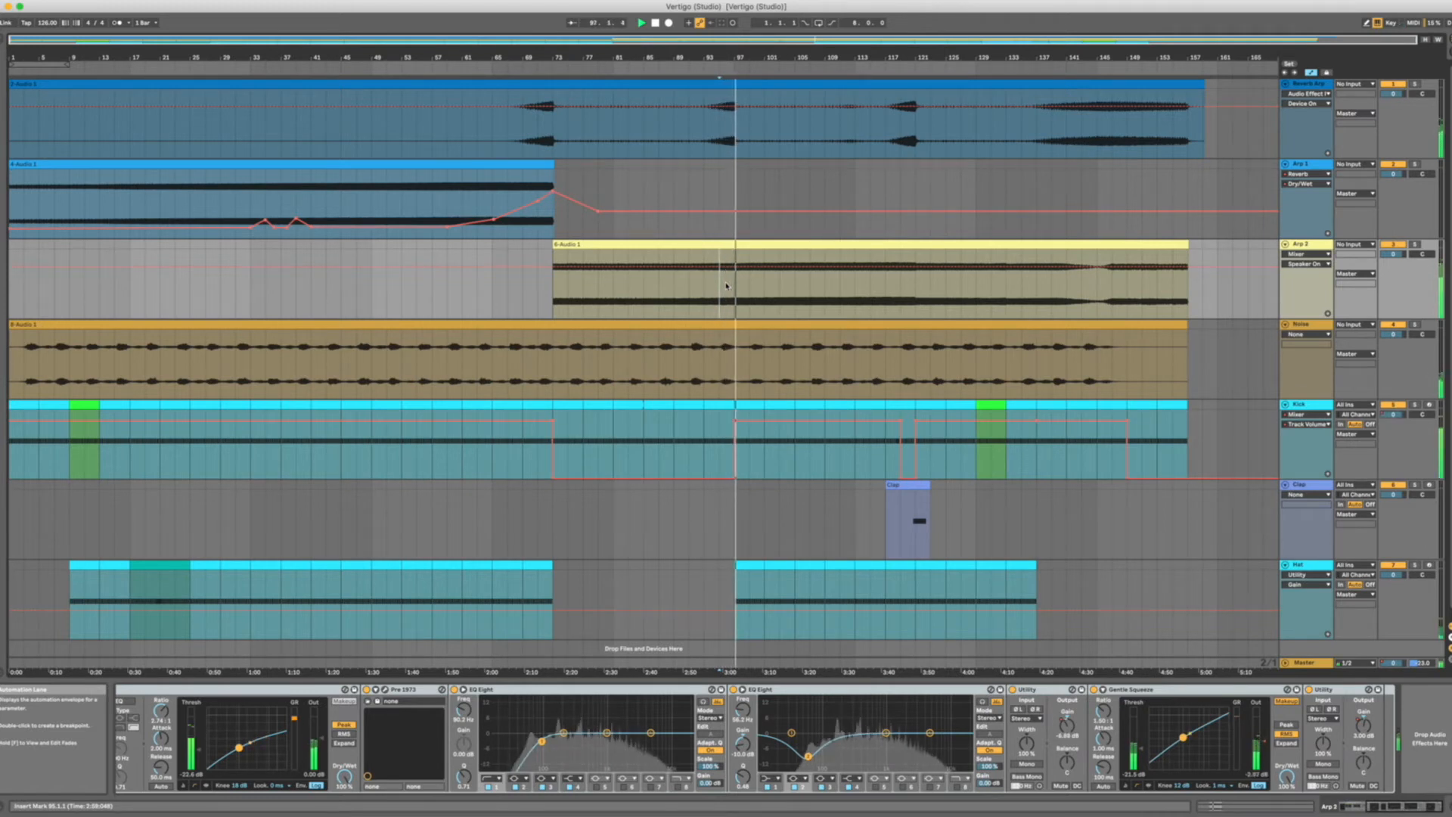
click(881, 285)
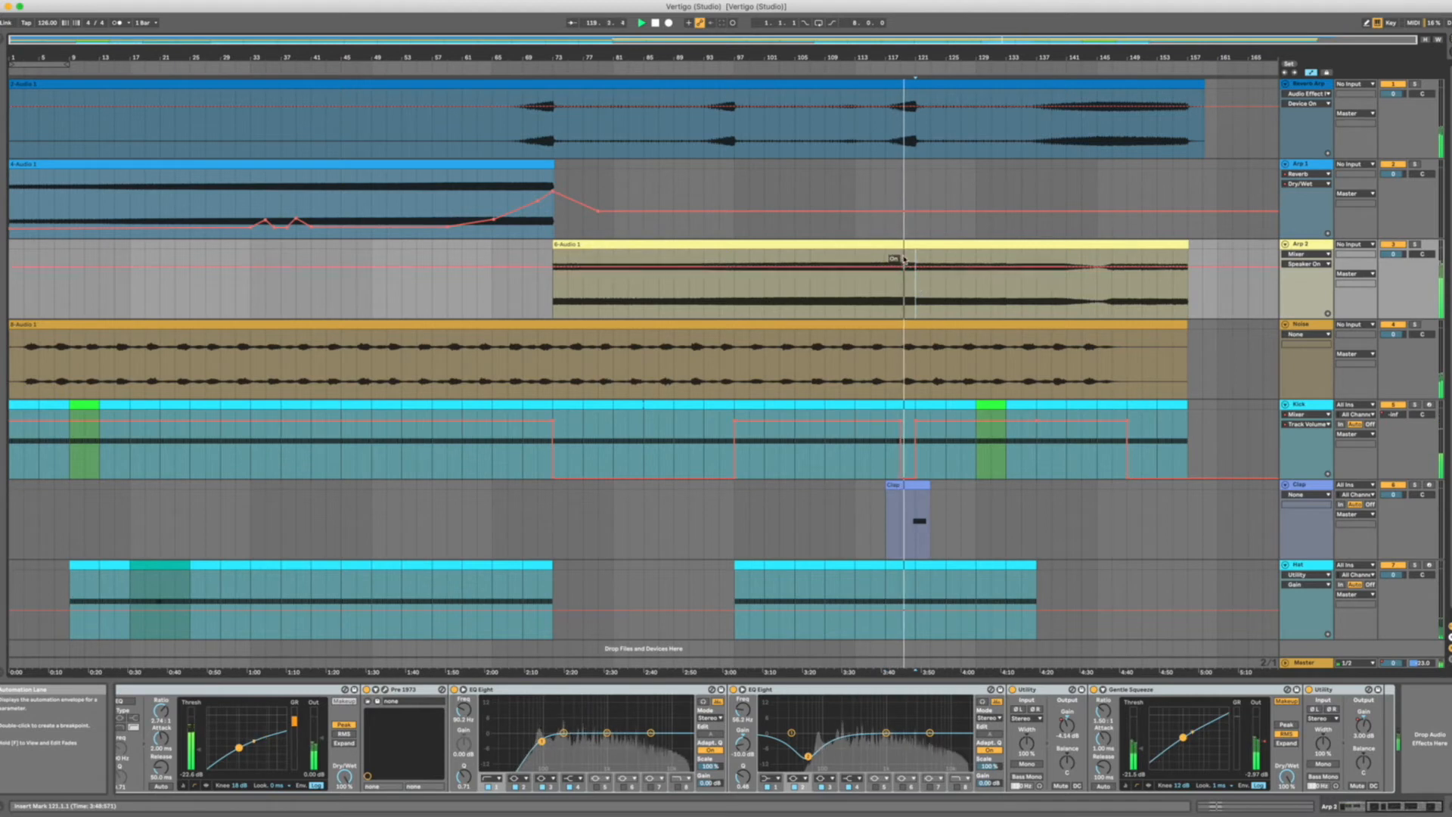
Solo Arp 2 to show the Reverb Dry/Wet automation on its lane, and unsolo the track.
click(1415, 245)
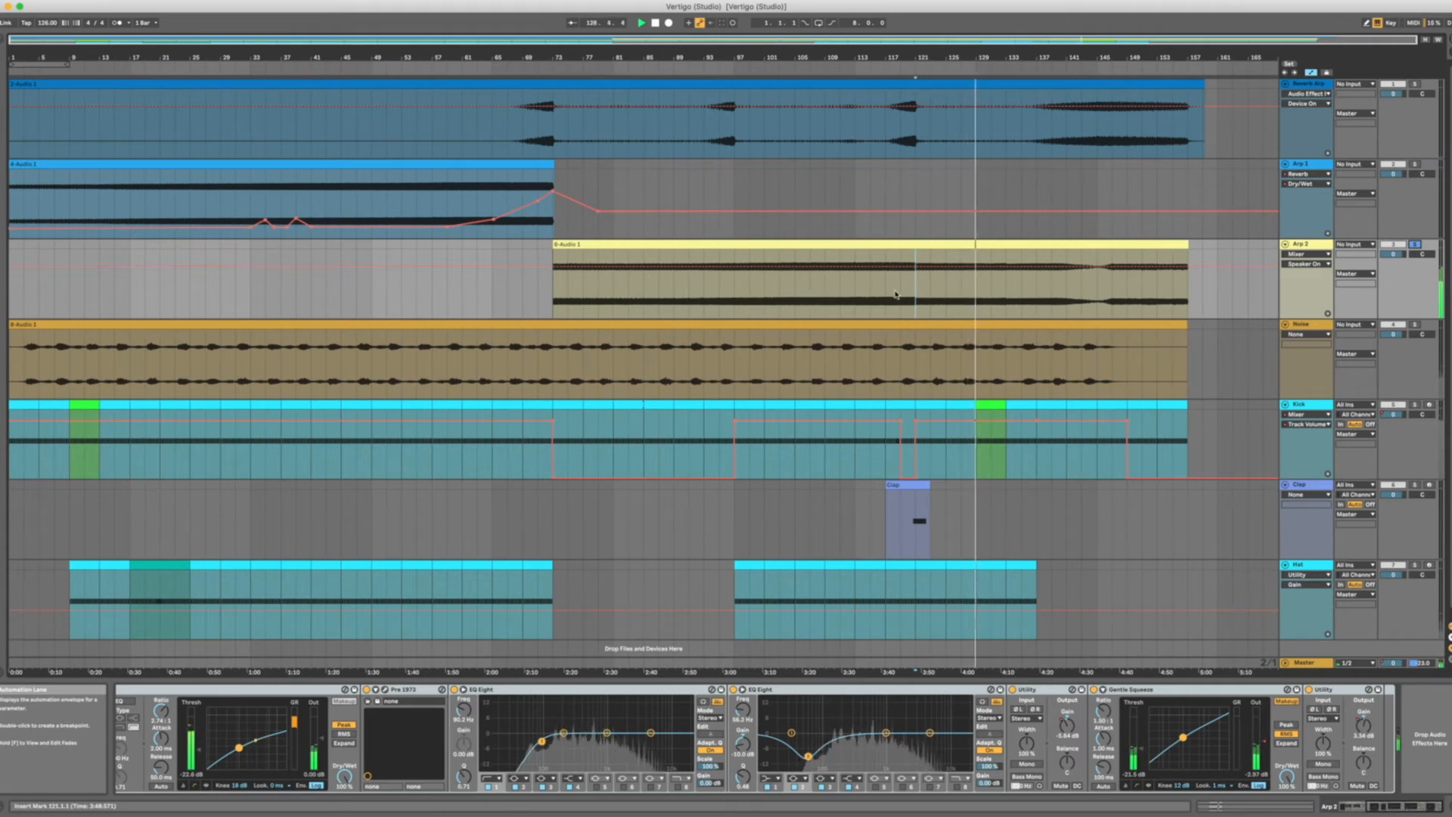
scroll(592, 726, left, 5)
click(493, 778)
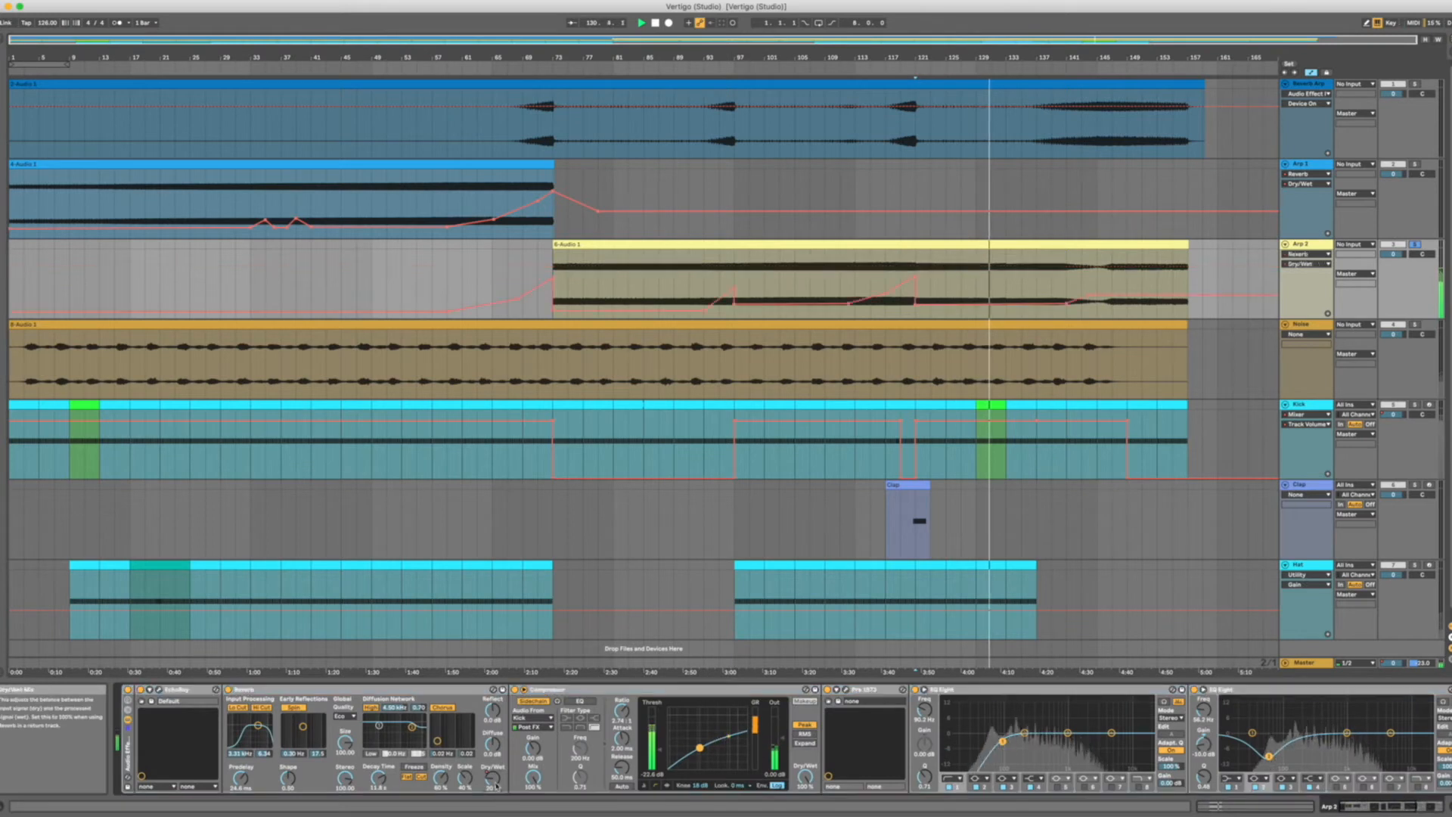
click(1415, 245)
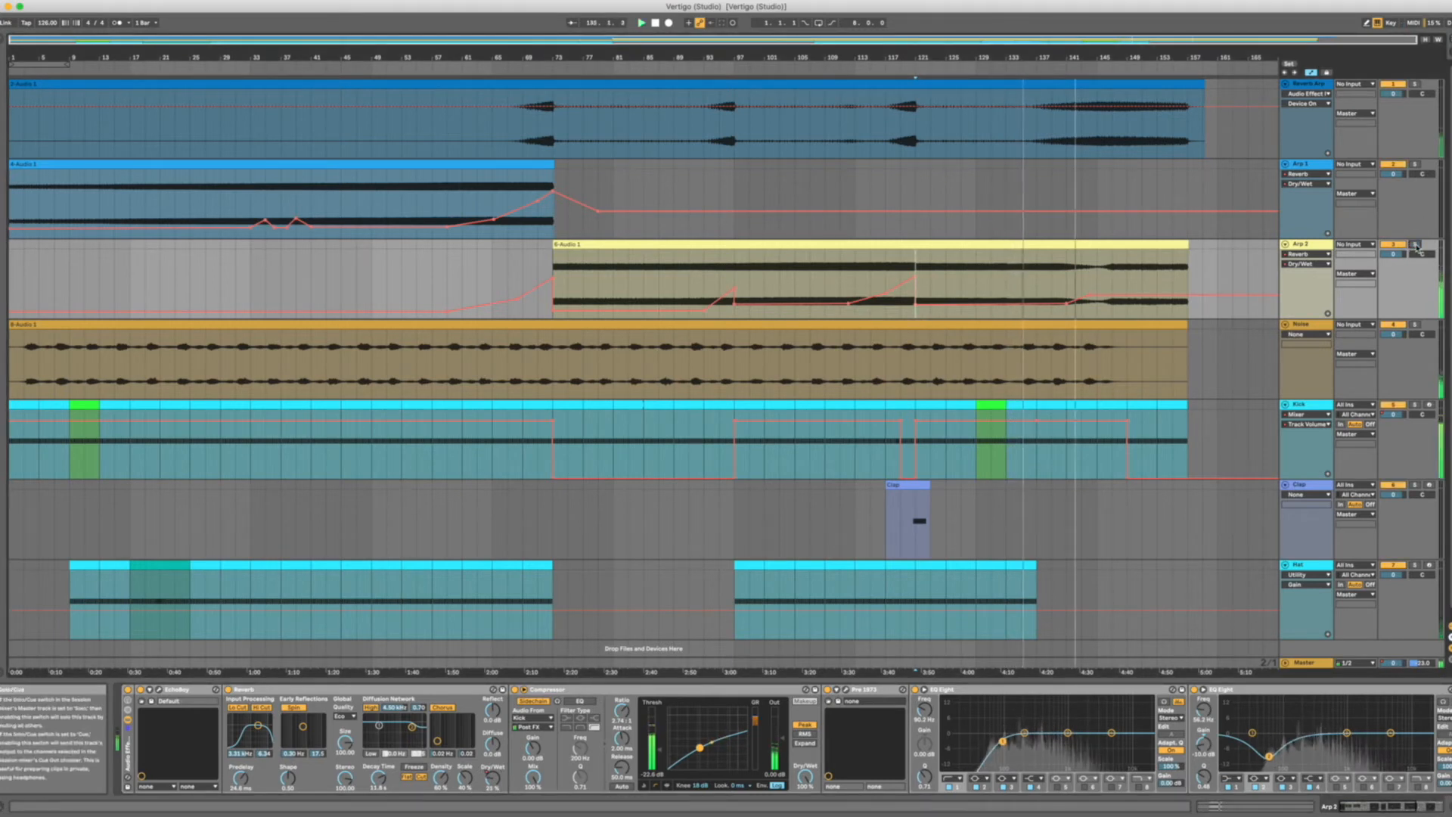
Solo the Noise track, display its effect chain, and play it from bar 77.
click(1318, 326)
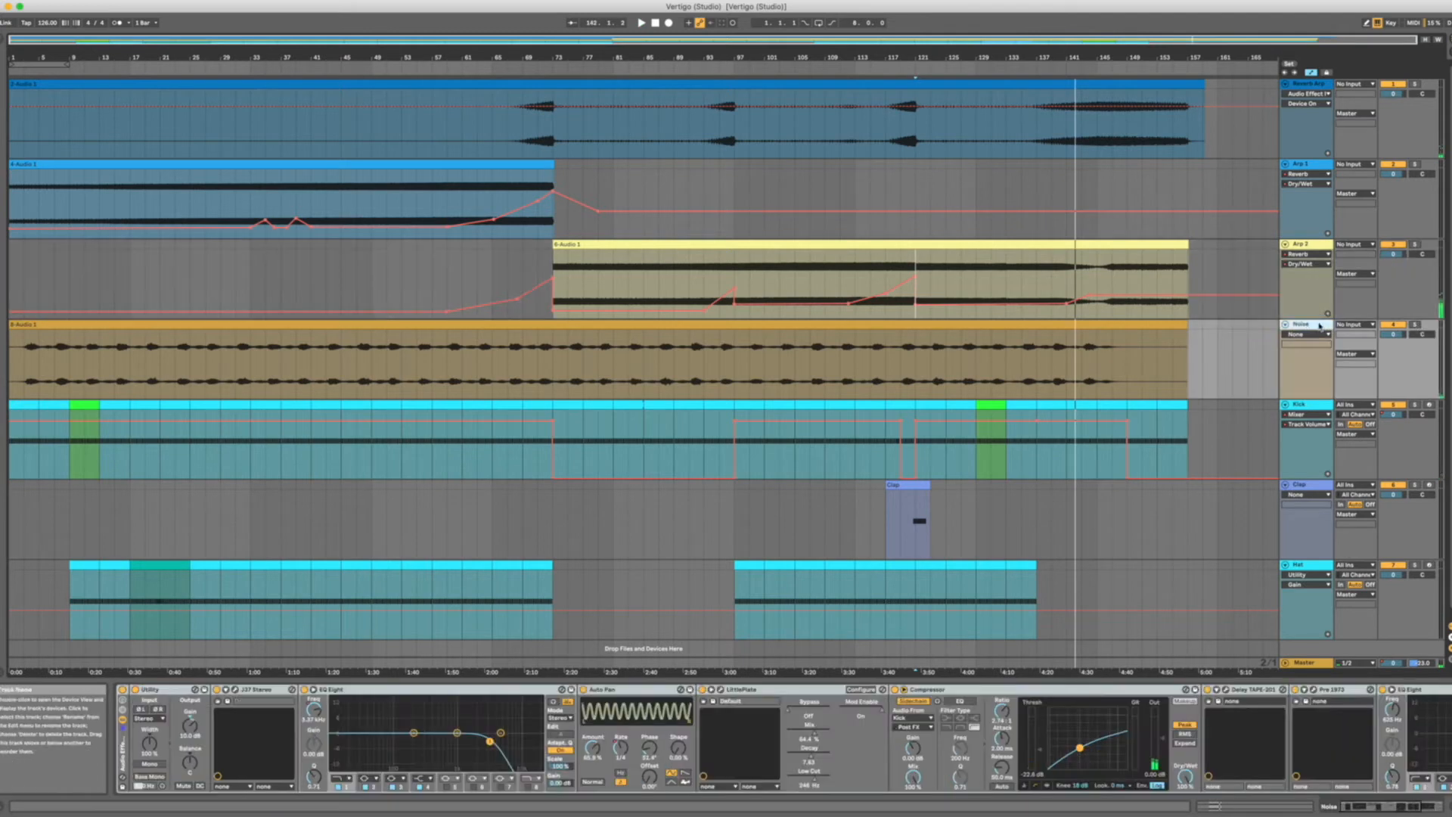
click(1414, 325)
click(586, 356)
key(space)
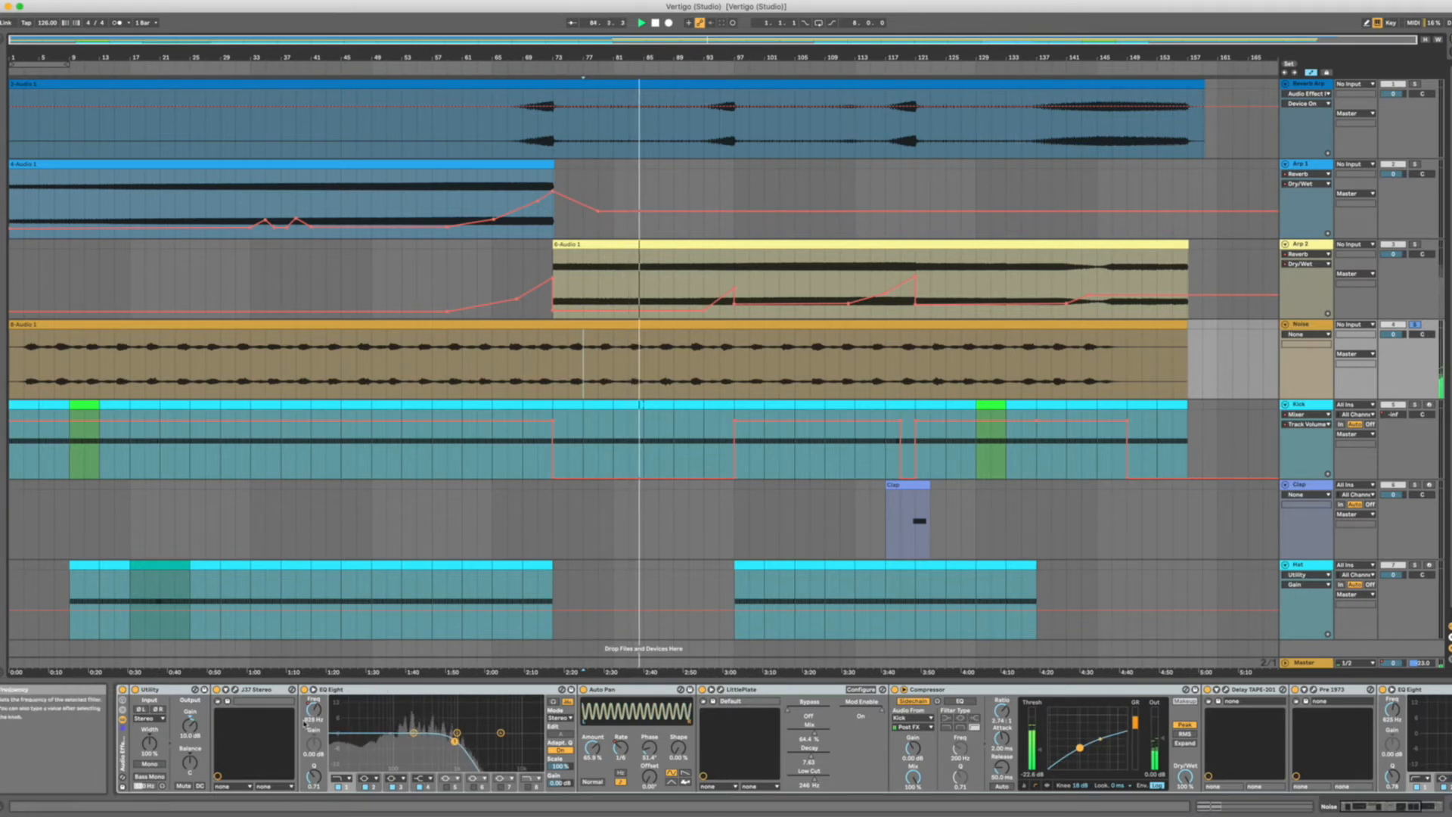
Open the J37 Stereo plug-in window on the Noise track and move it aside over the early part of the arrangement.
scroll(810, 715, right, 2)
scroll(810, 715, left, 3)
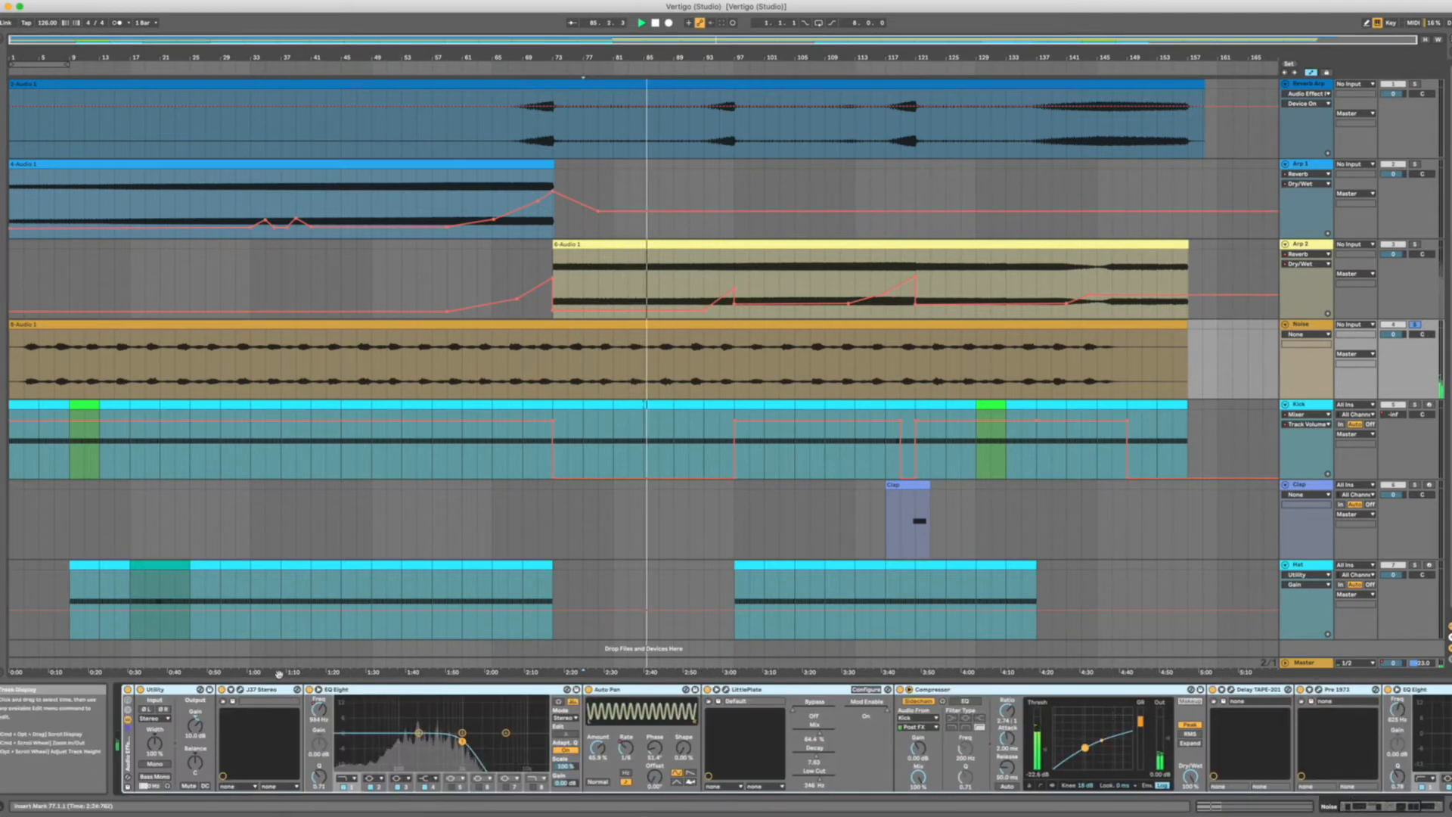
click(239, 690)
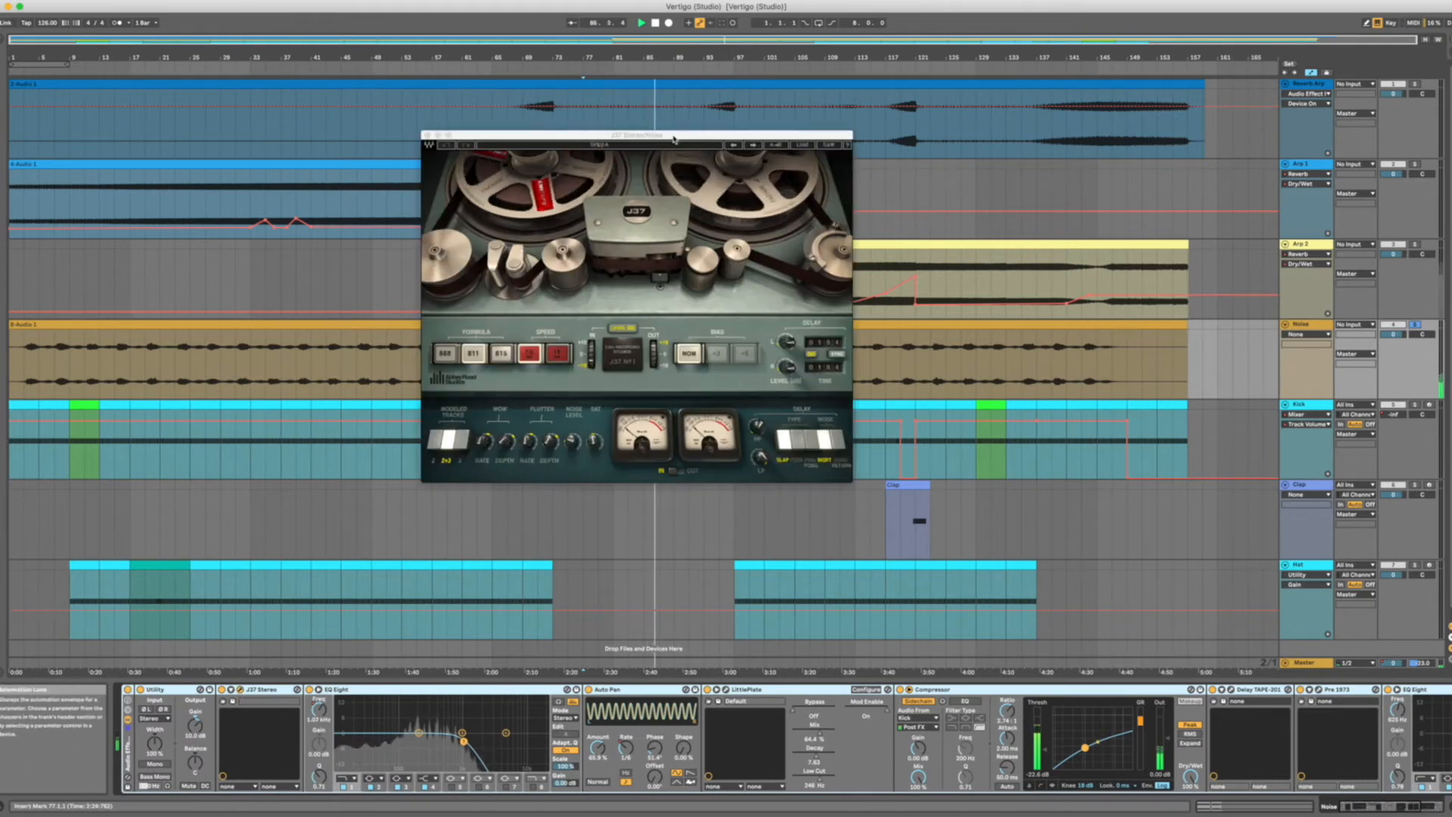
drag(646, 134, 439, 138)
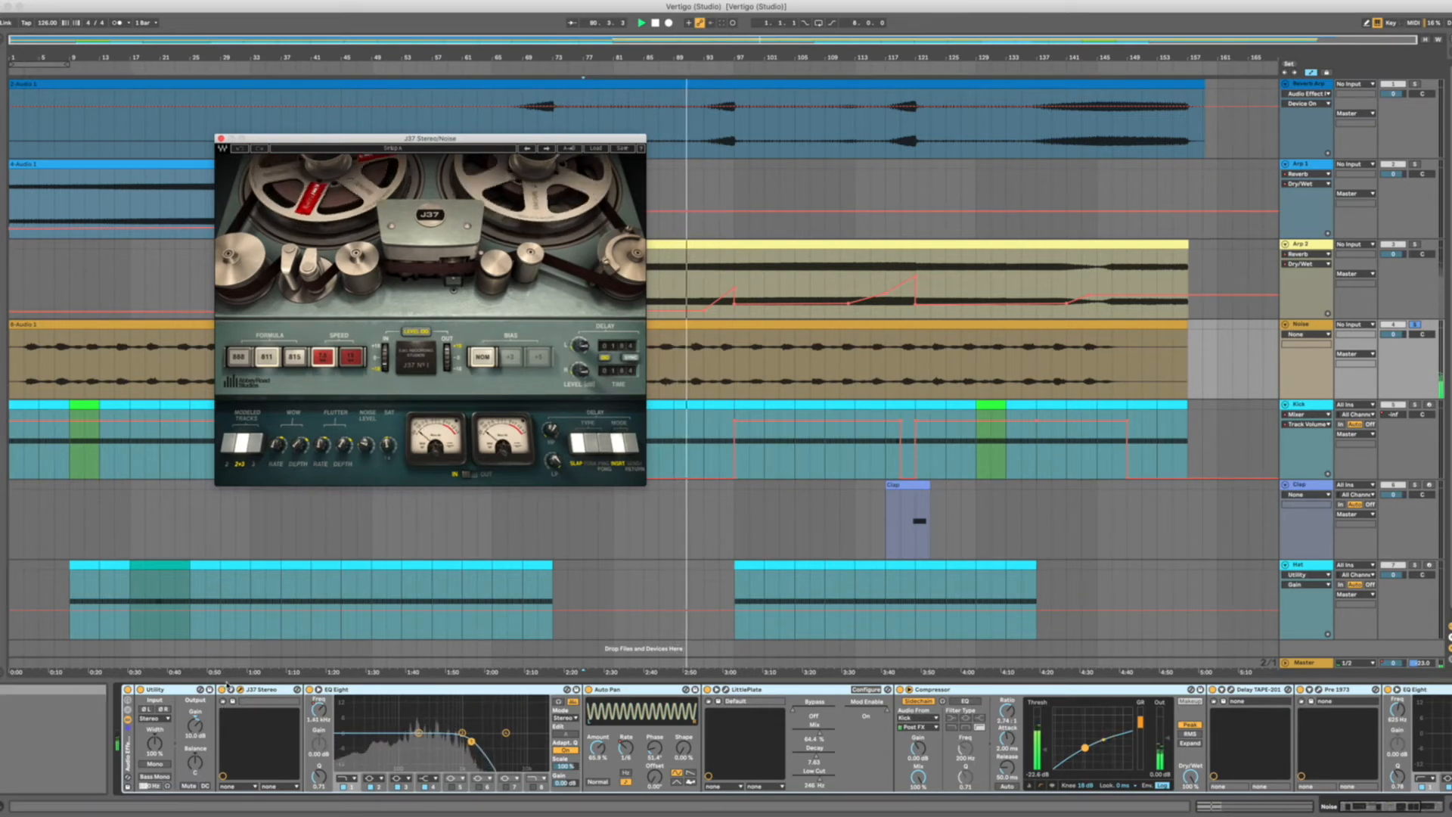
Inspect the first EQ Eight and the Auto Pan in the Noise effect chain.
click(391, 718)
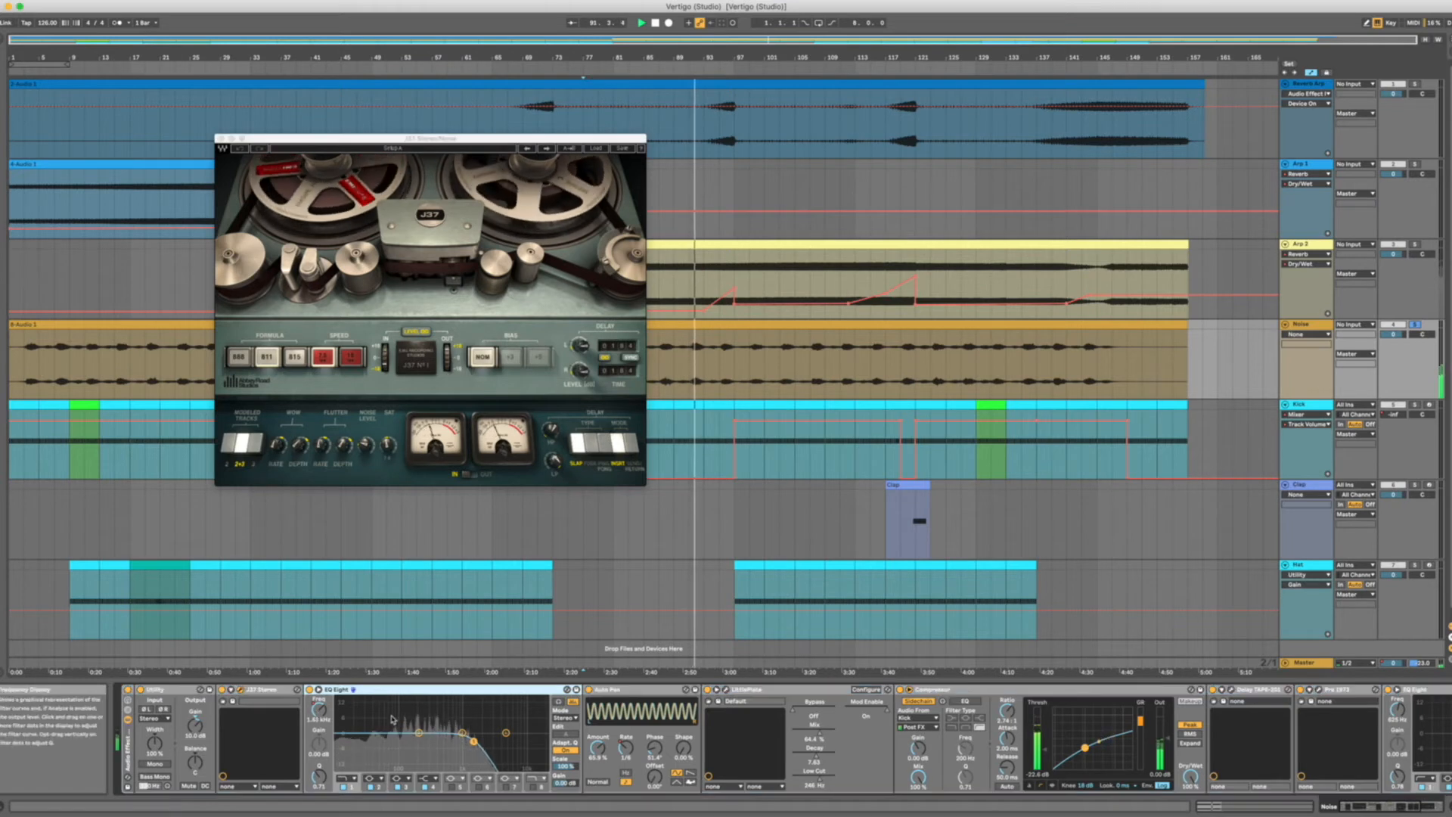
click(603, 690)
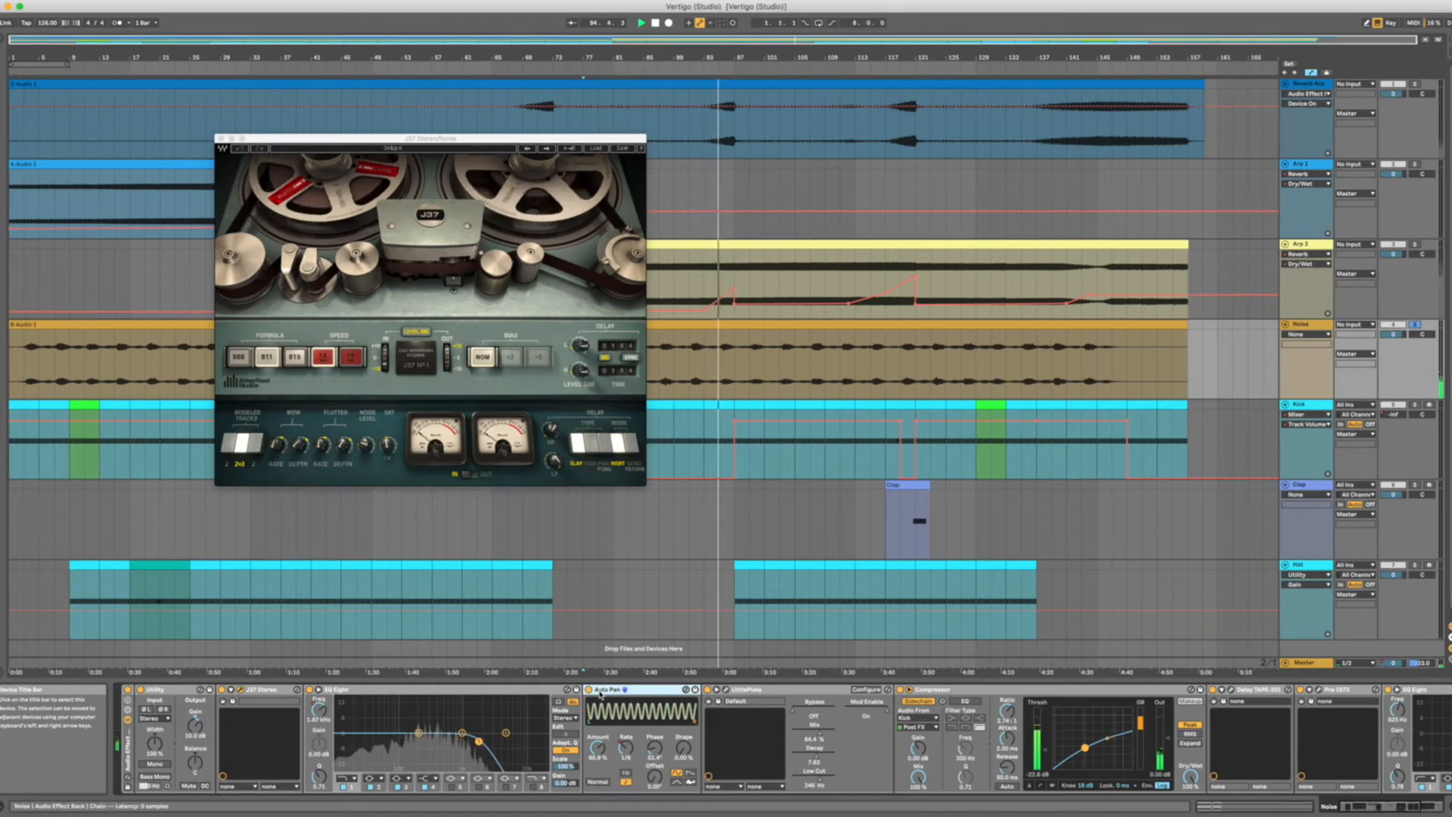
scroll(601, 693, right, 5)
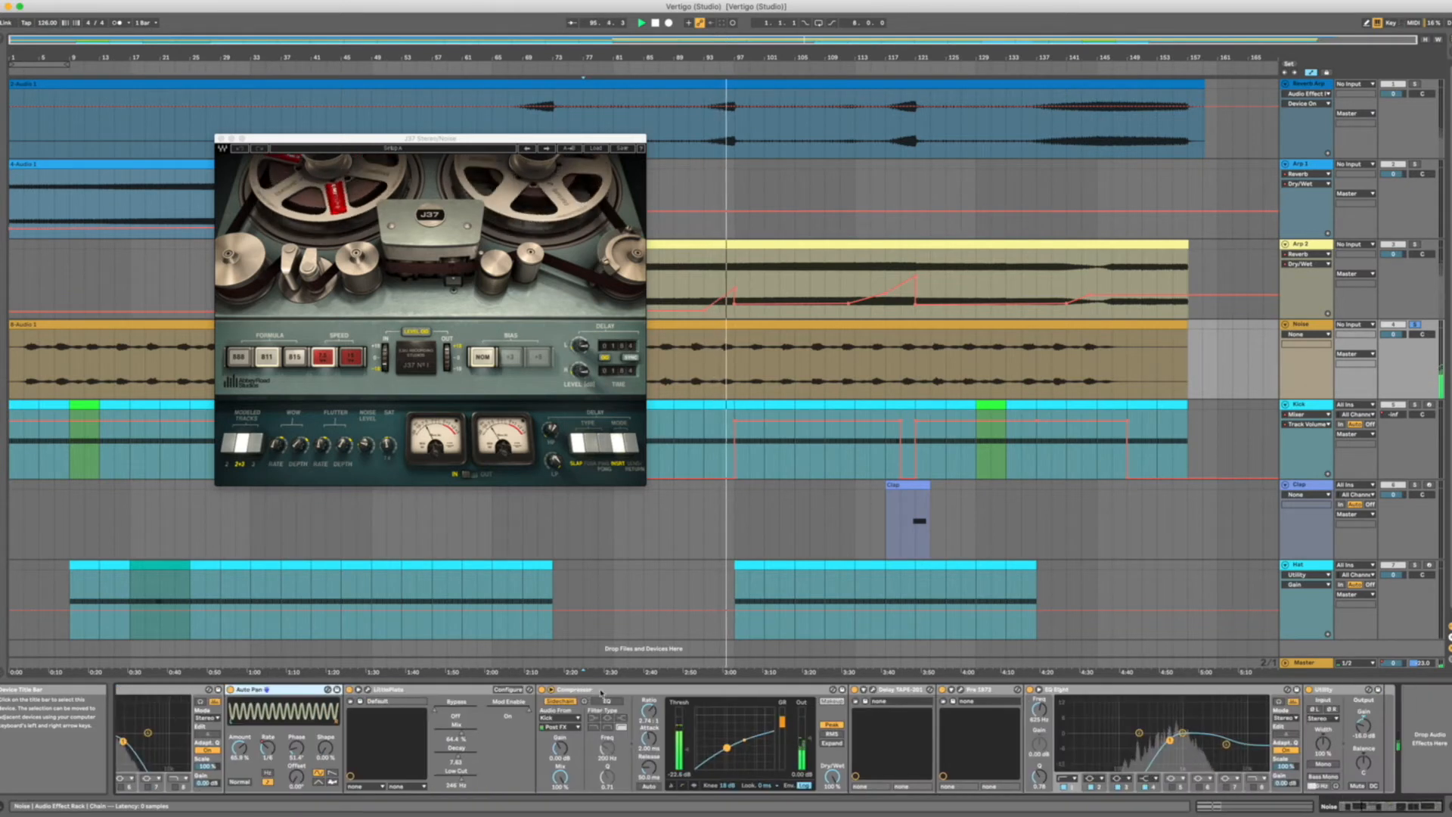
scroll(601, 693, left, 4)
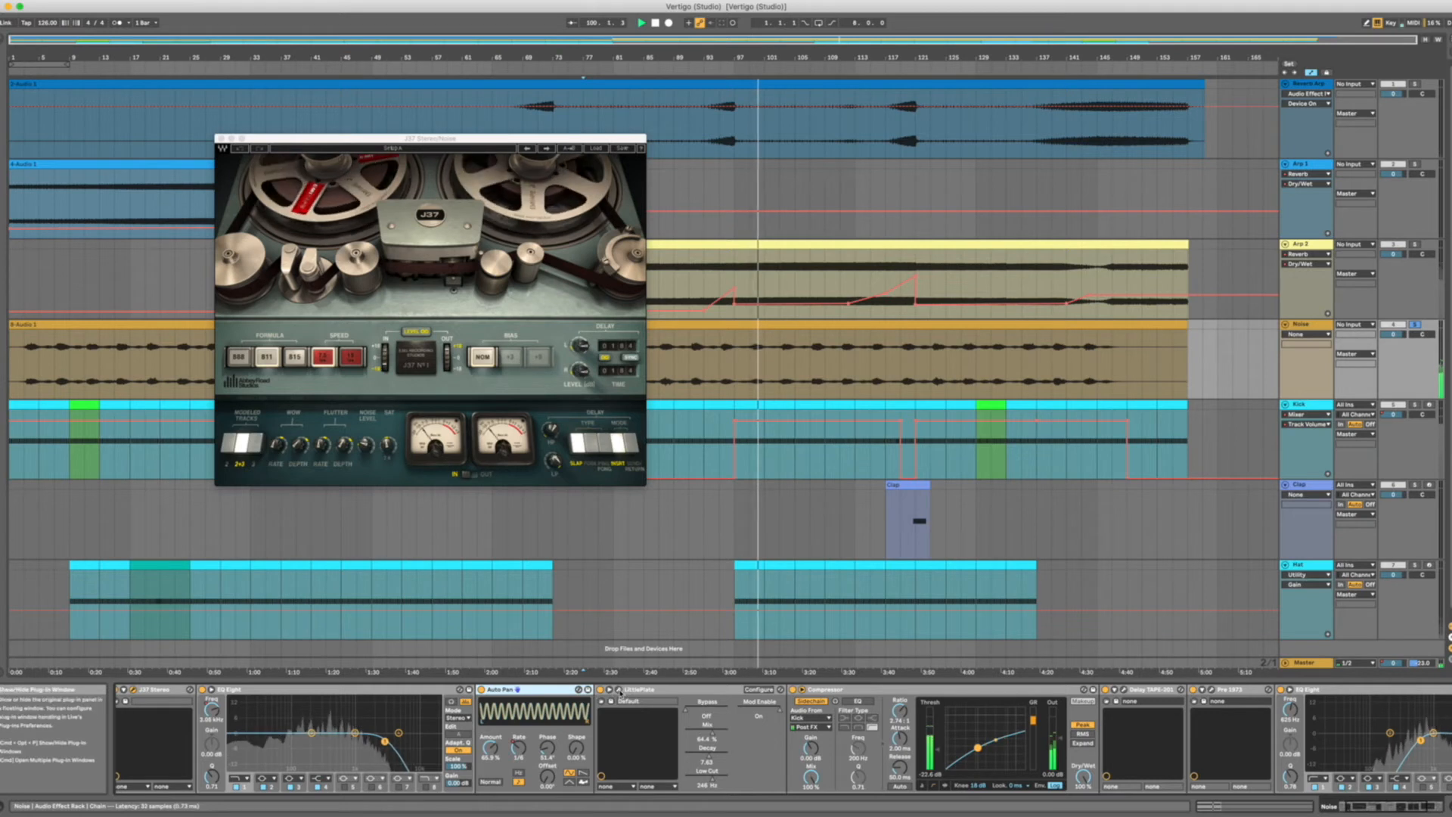
Open the Little Plate plug-in window on Noise and inspect the Compressor that is sidechained from the Kick.
click(618, 690)
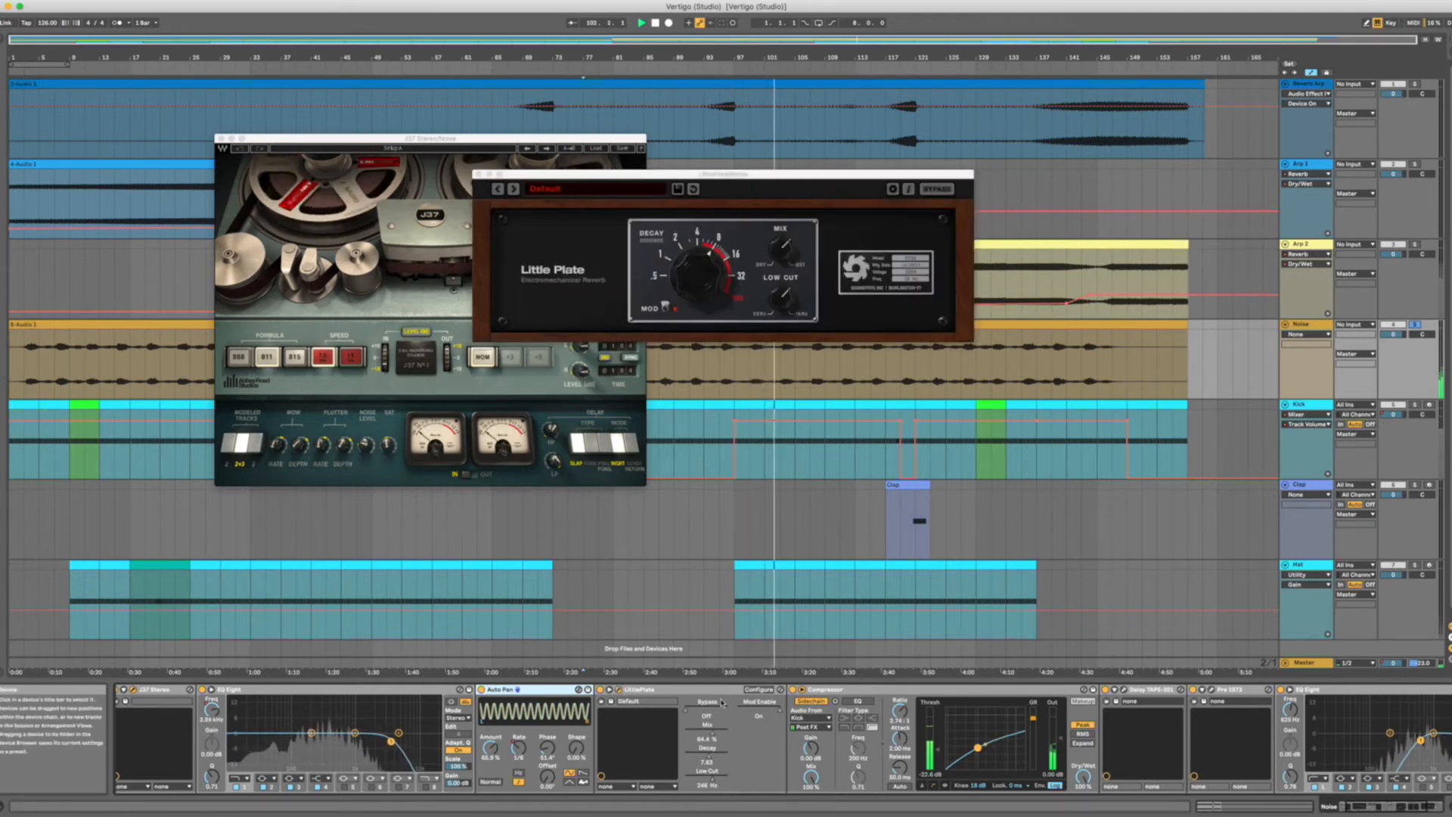
click(664, 690)
scroll(605, 725, right, 6)
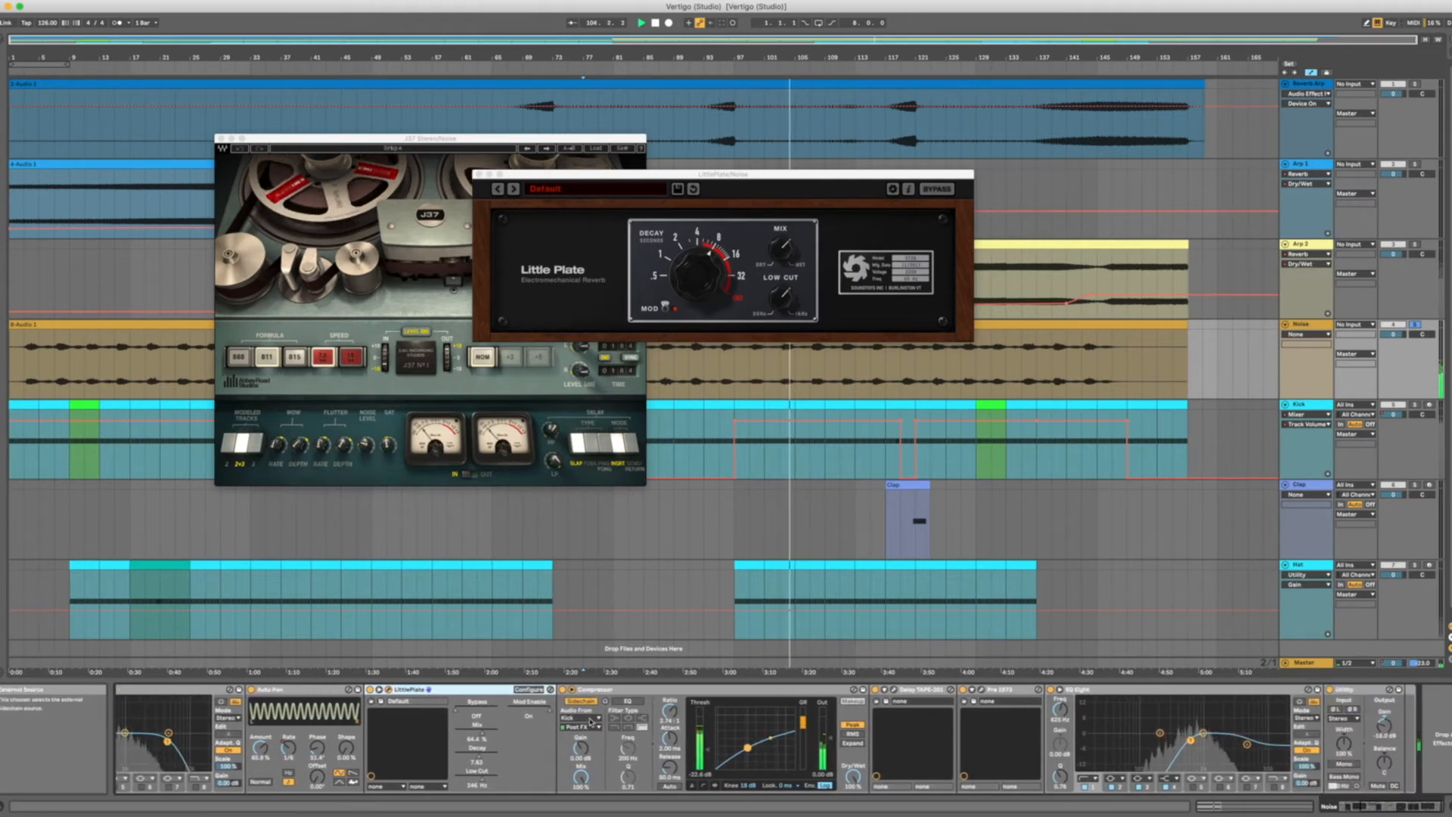
click(669, 689)
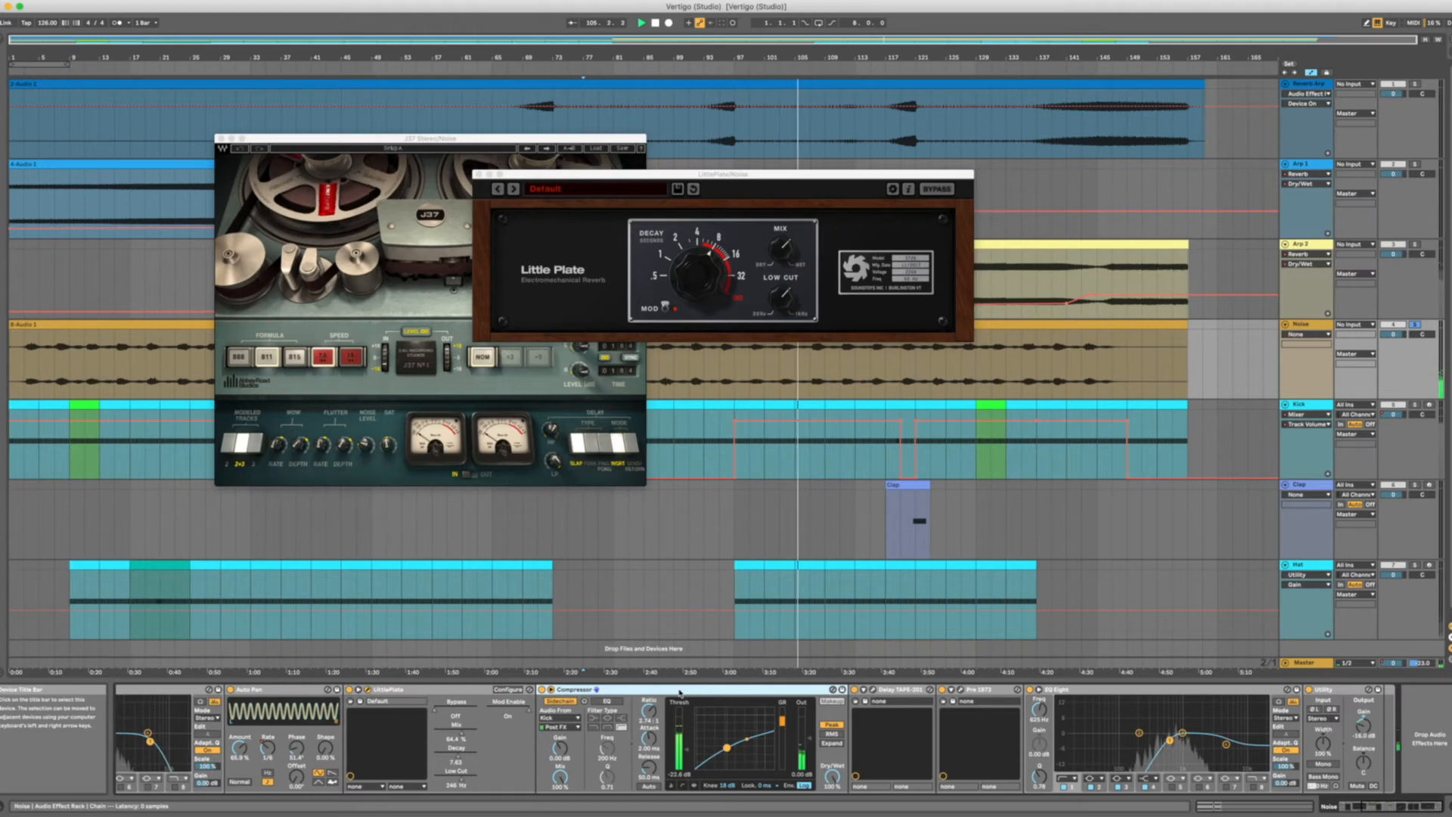
Open the Delay TAPE-201 and Pre 1973 windows on Noise, shrinking Pre 1973 and placing it beside the delay.
click(872, 690)
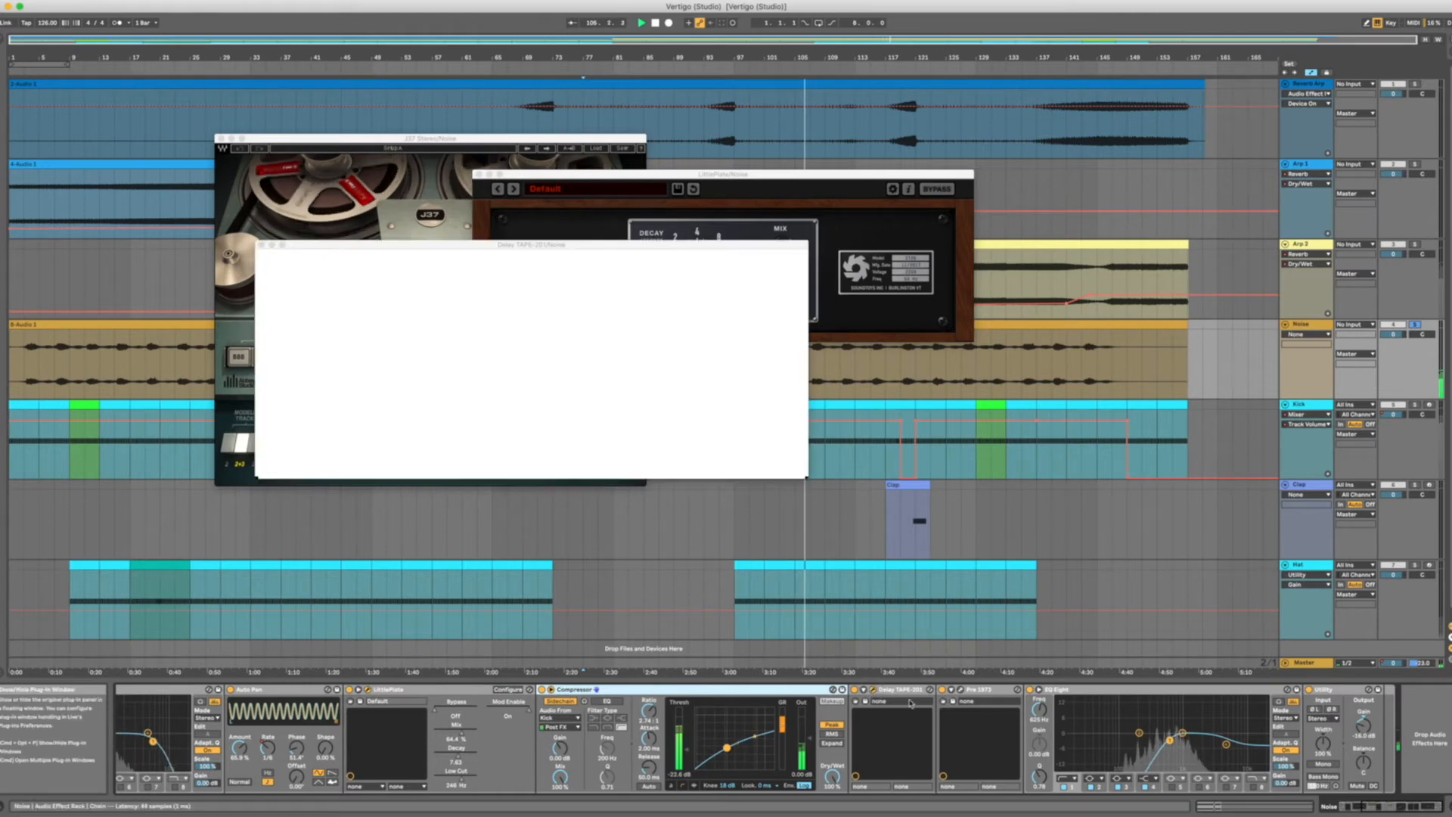
click(964, 690)
click(499, 42)
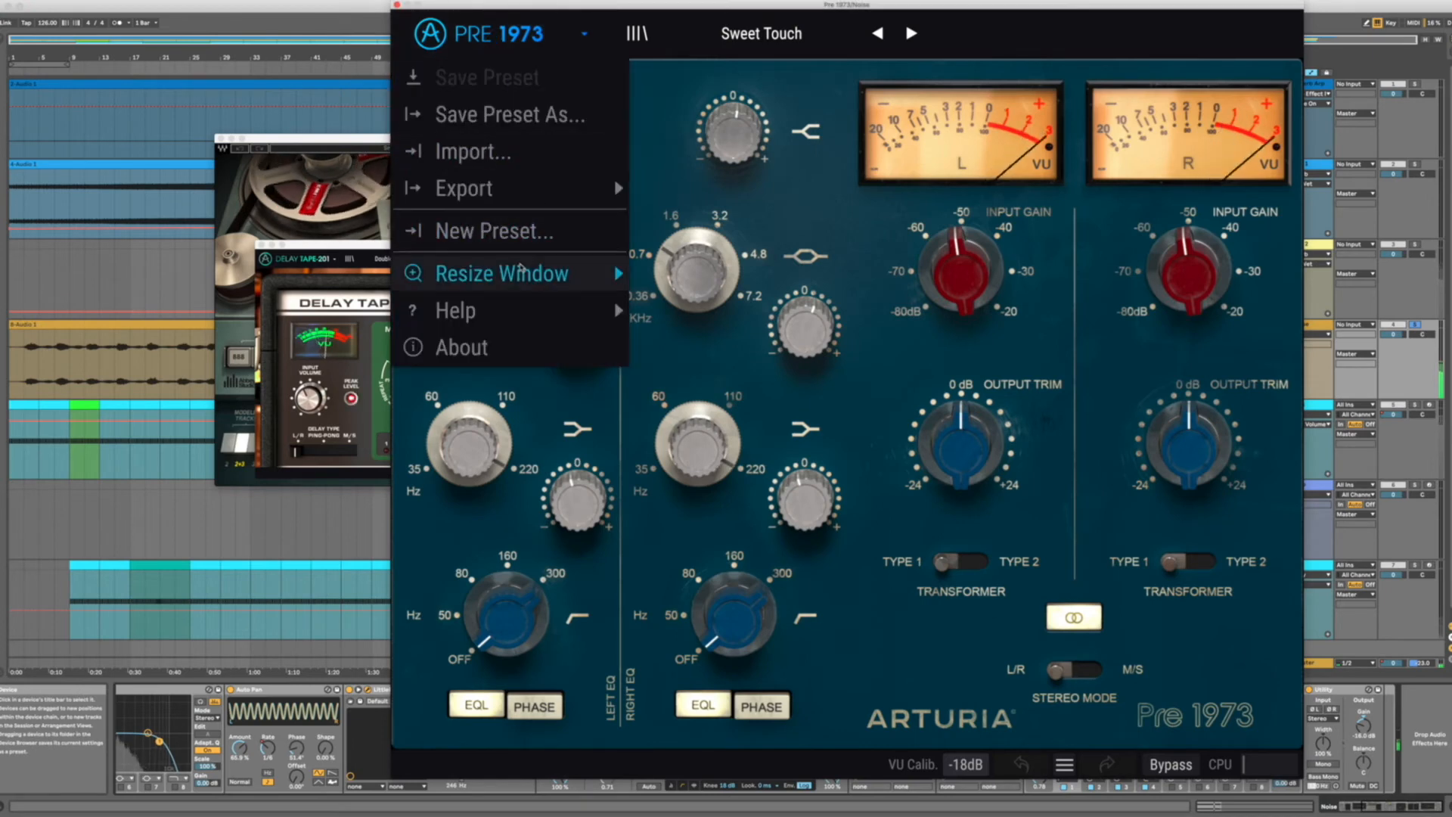
mouse_move(519, 272)
click(696, 602)
drag(503, 15, 921, 270)
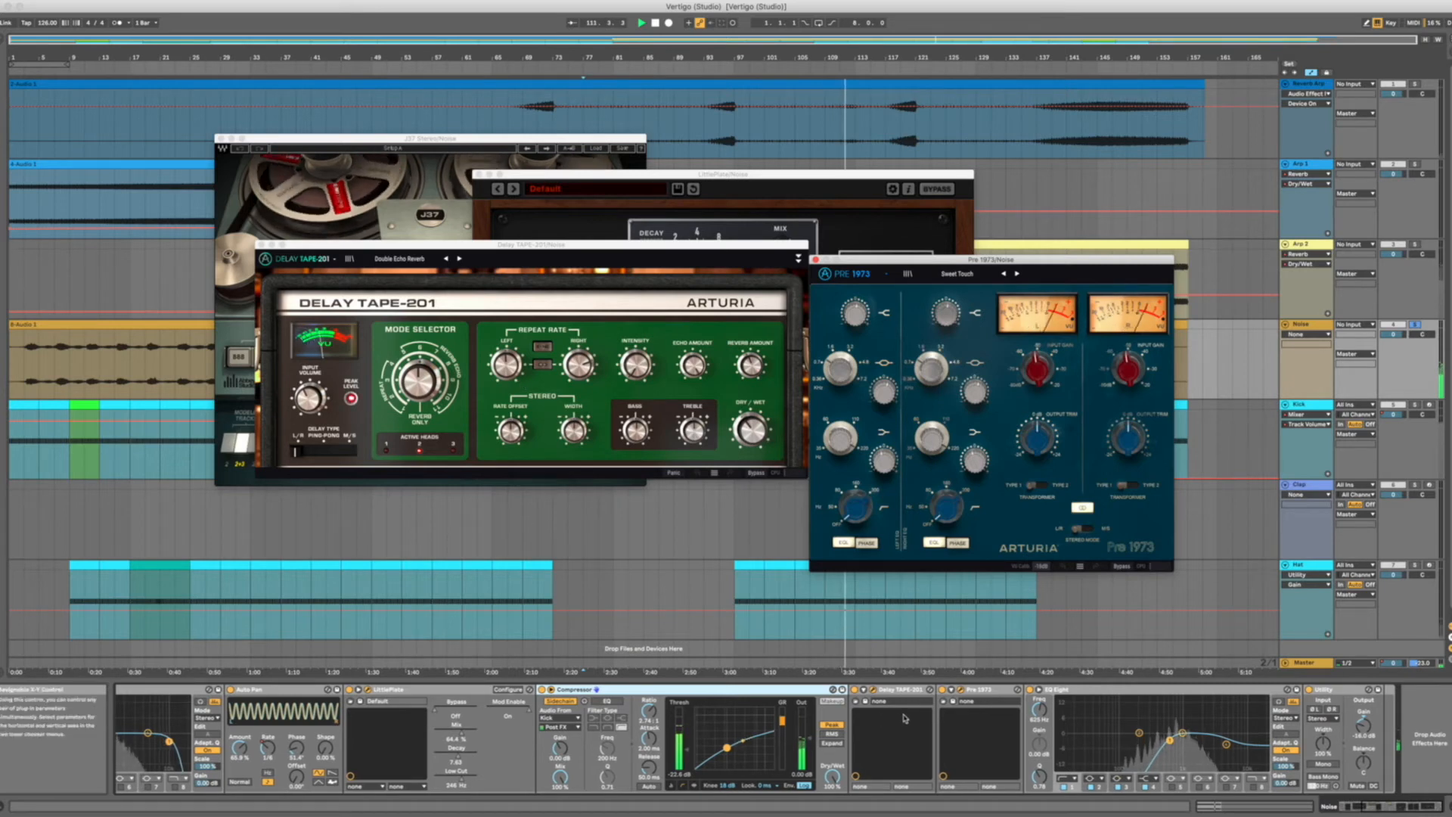
Move the Delay TAPE-201 window below Little Plate and bring the Pre 1973 window into focus.
scroll(903, 719, left, 5)
drag(399, 246, 388, 362)
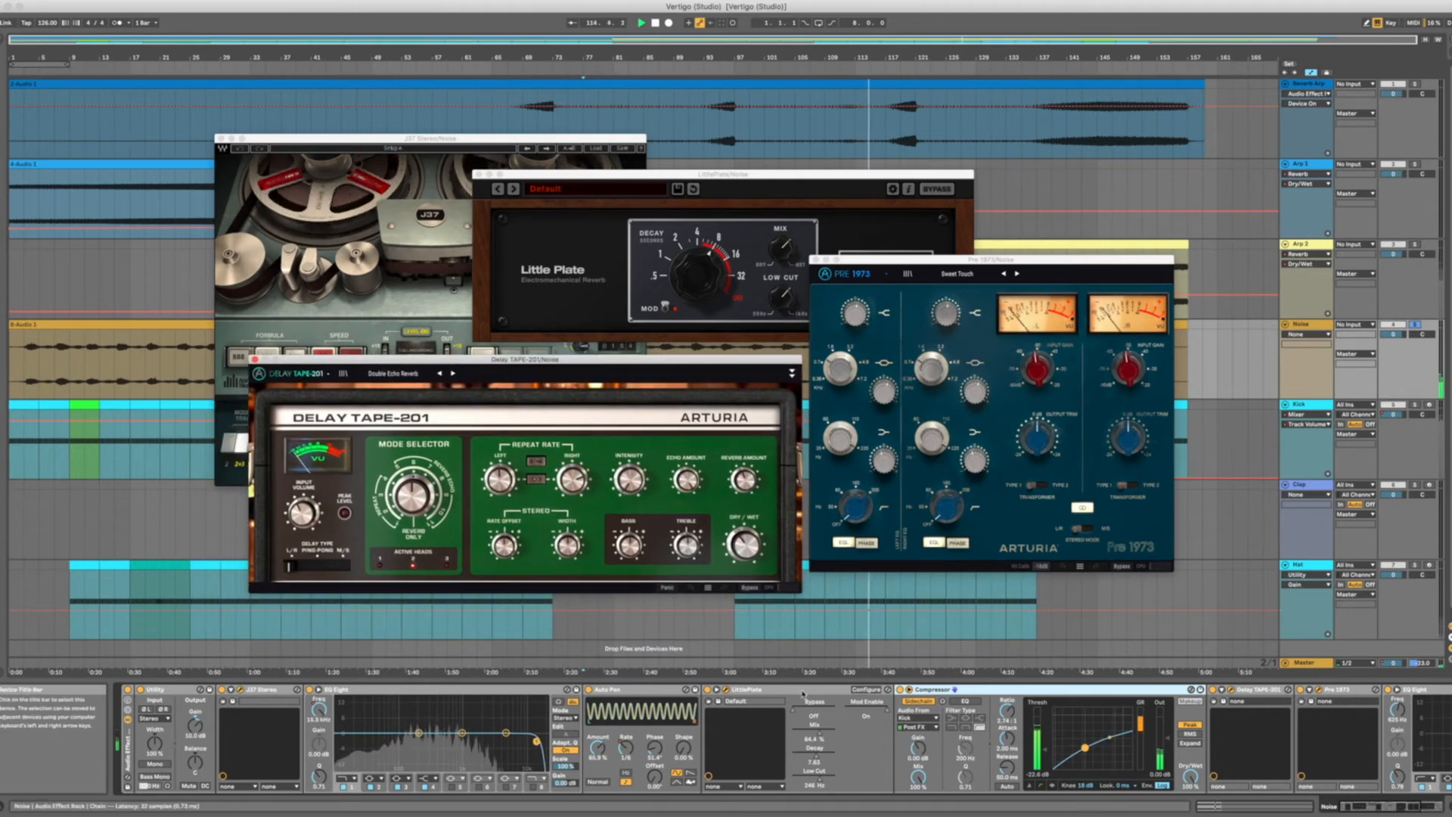
click(978, 262)
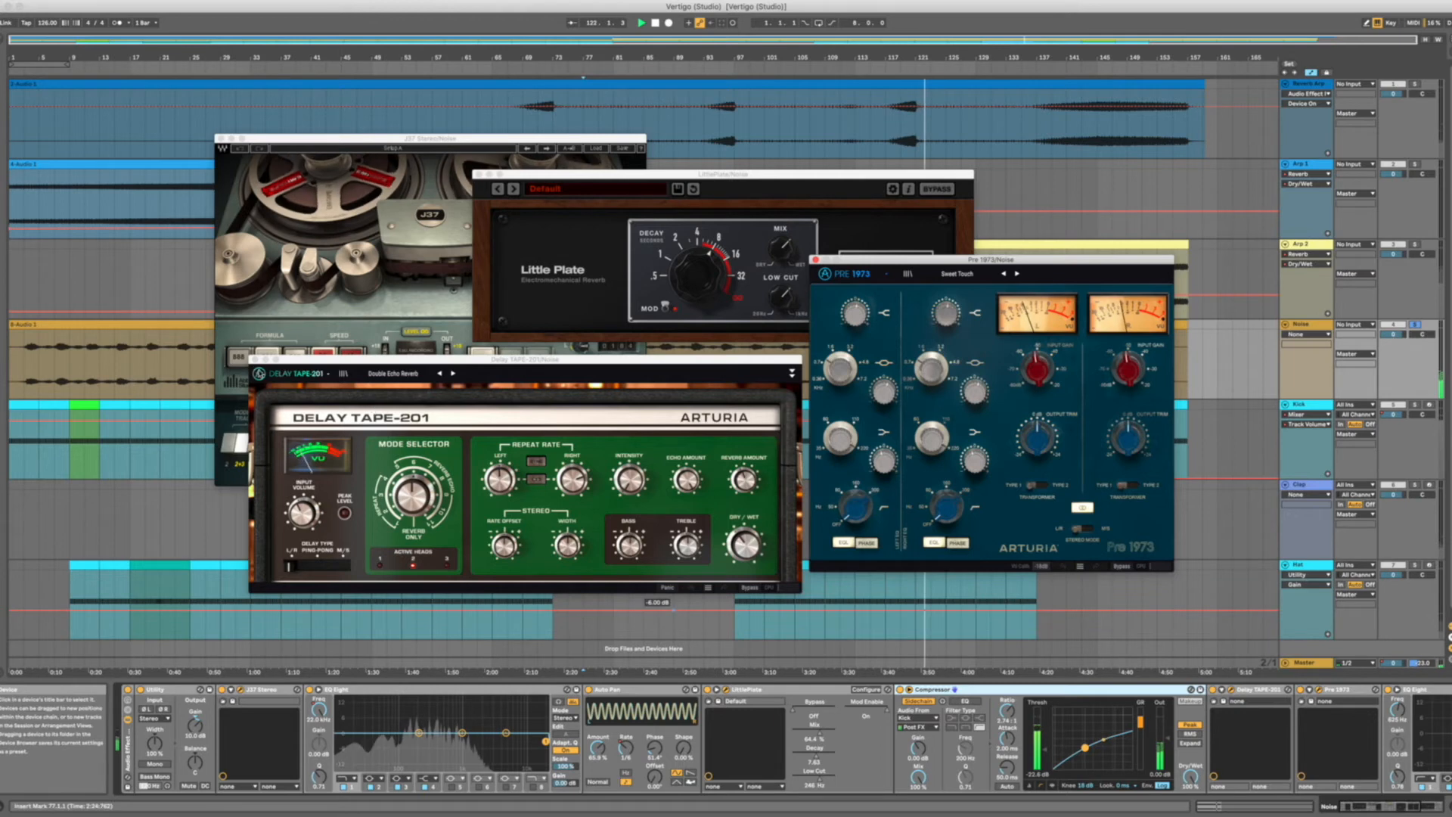
Close the Delay TAPE-201, Little Plate, Pre 1973 and J37 windows of the Noise track.
click(256, 361)
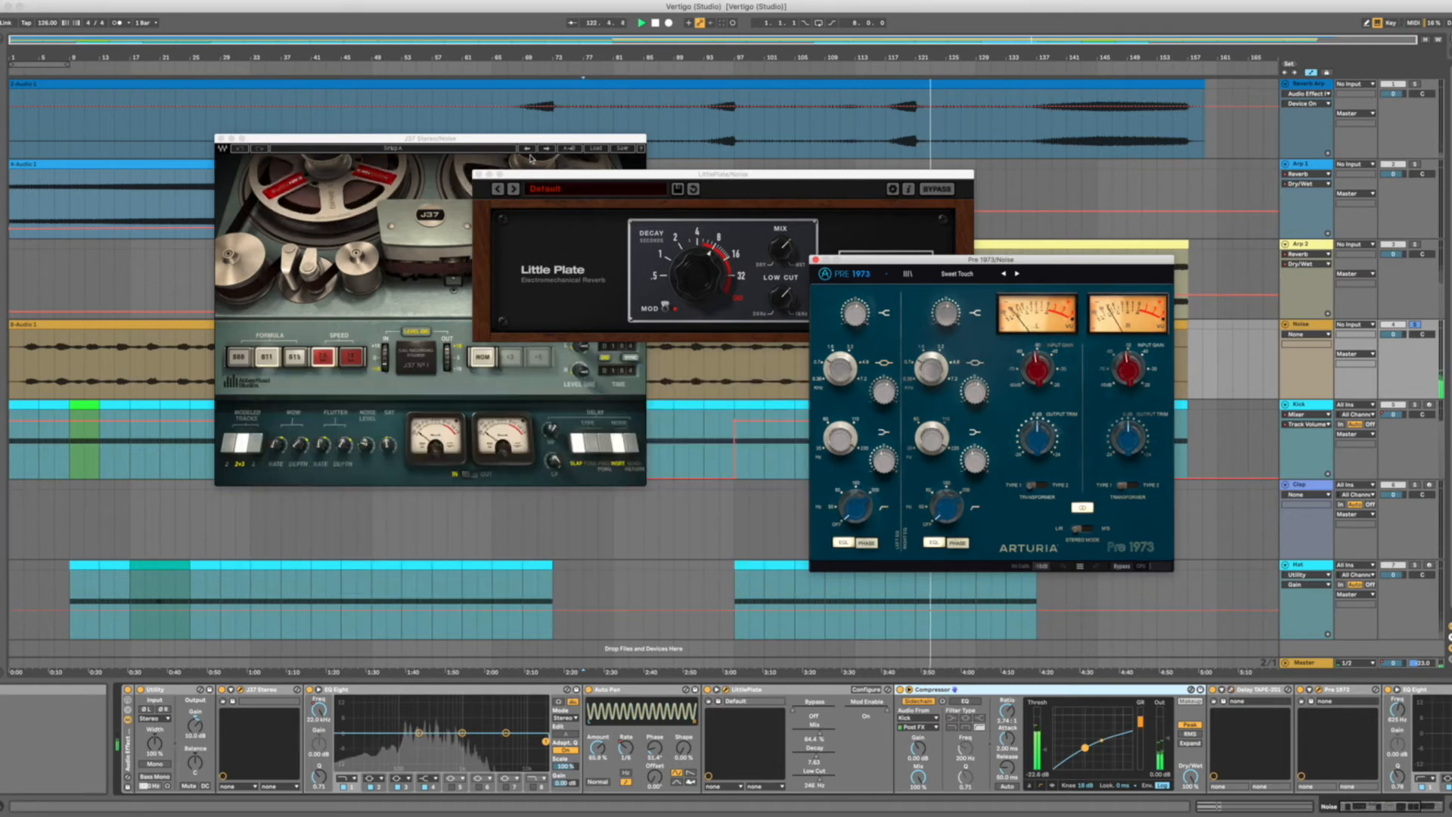
click(478, 175)
click(815, 259)
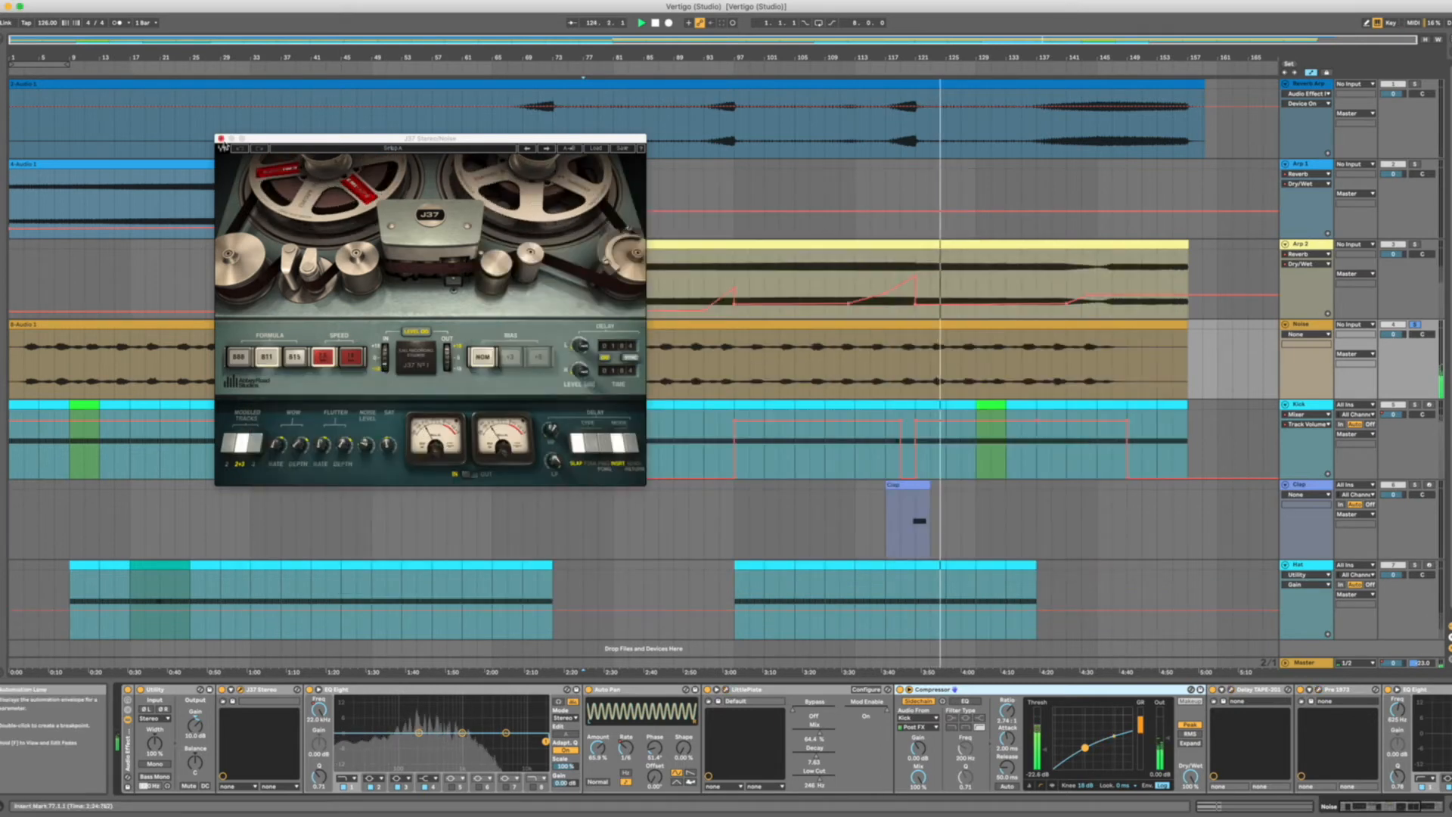
click(221, 139)
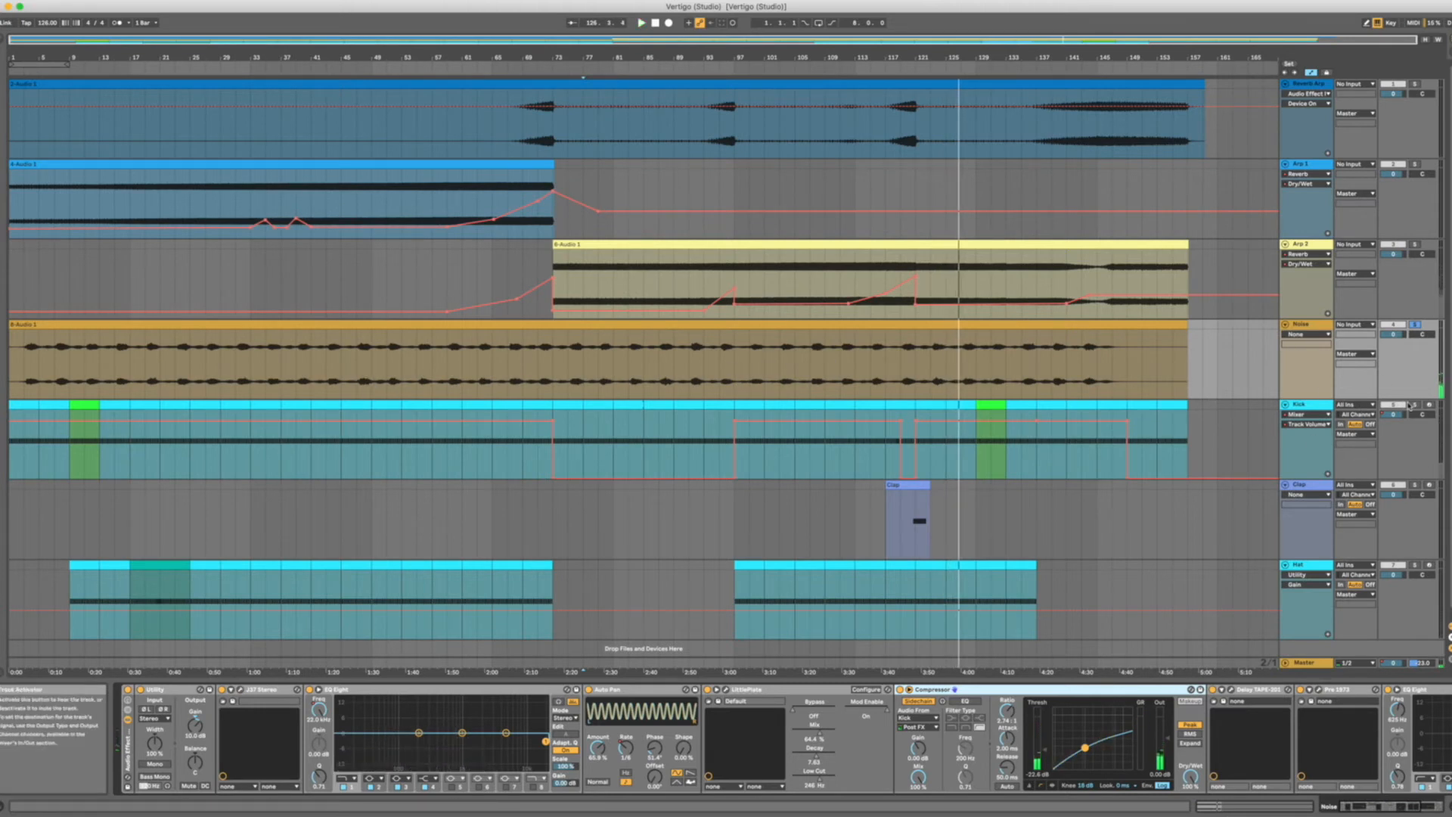
Play the Kick track from bar 45, open its Pre 1973 plug-in window, and shrink and reposition the window.
click(357, 409)
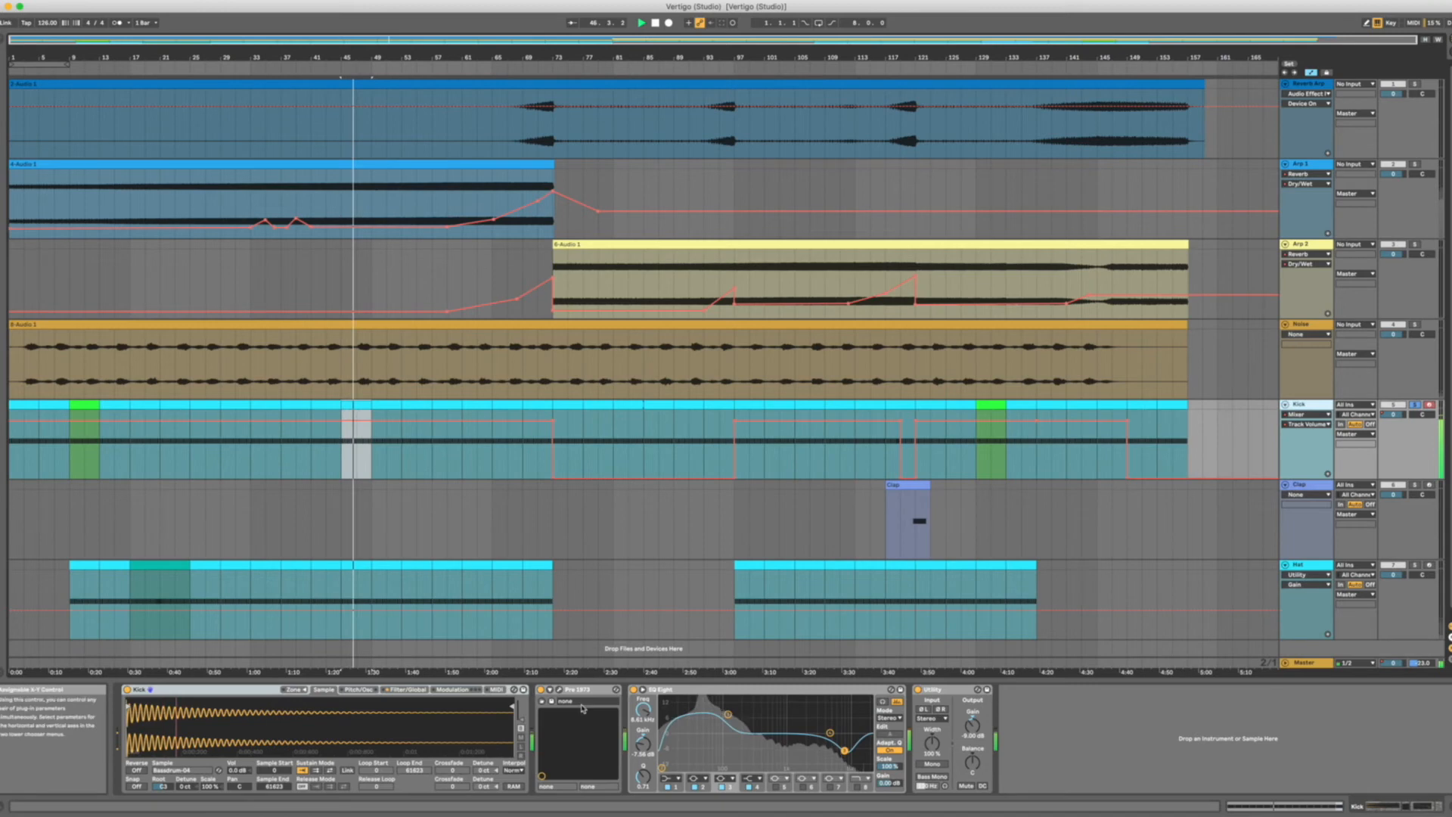
click(560, 689)
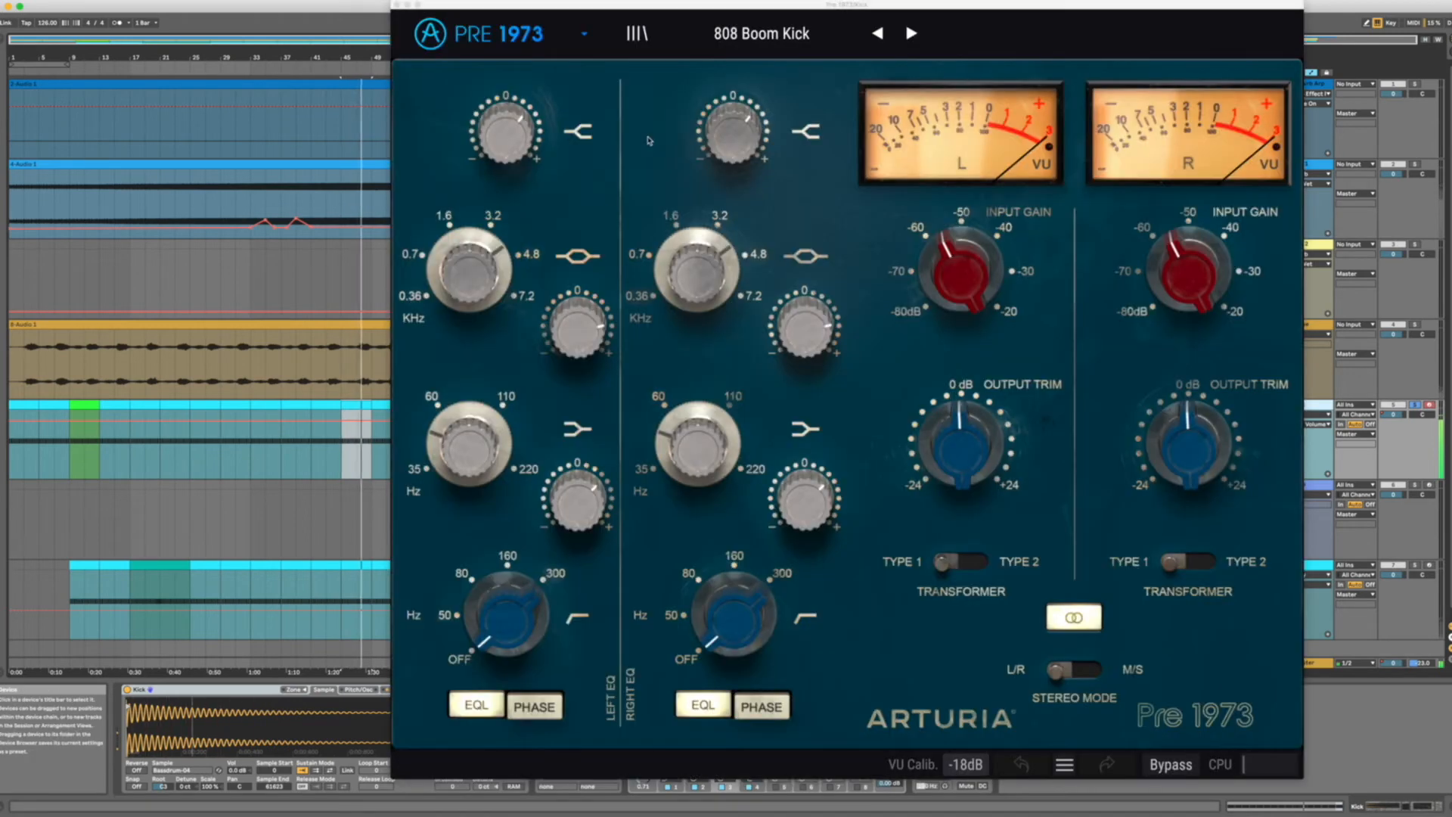
click(583, 33)
mouse_move(558, 288)
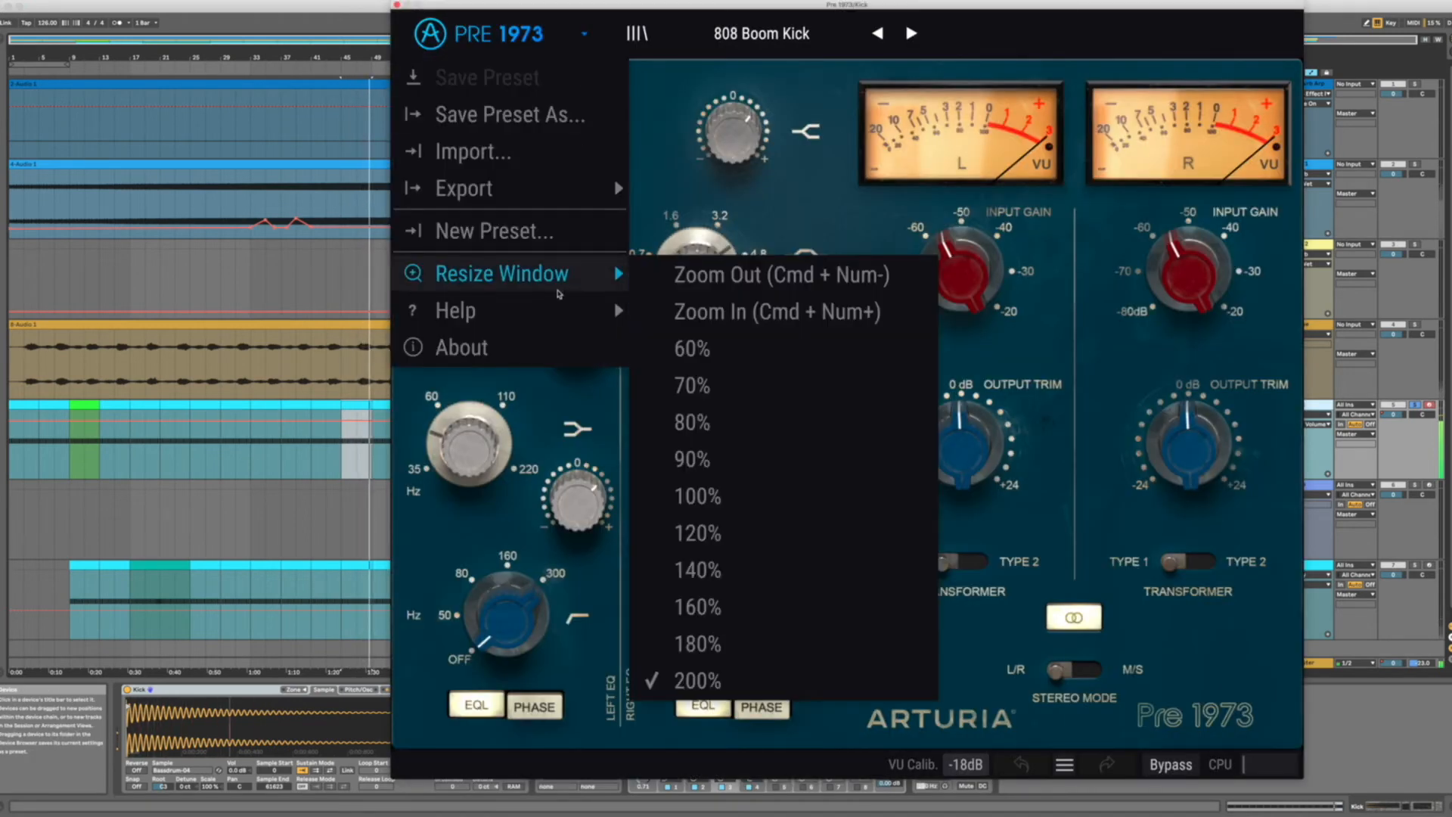
click(727, 387)
drag(556, 9, 627, 137)
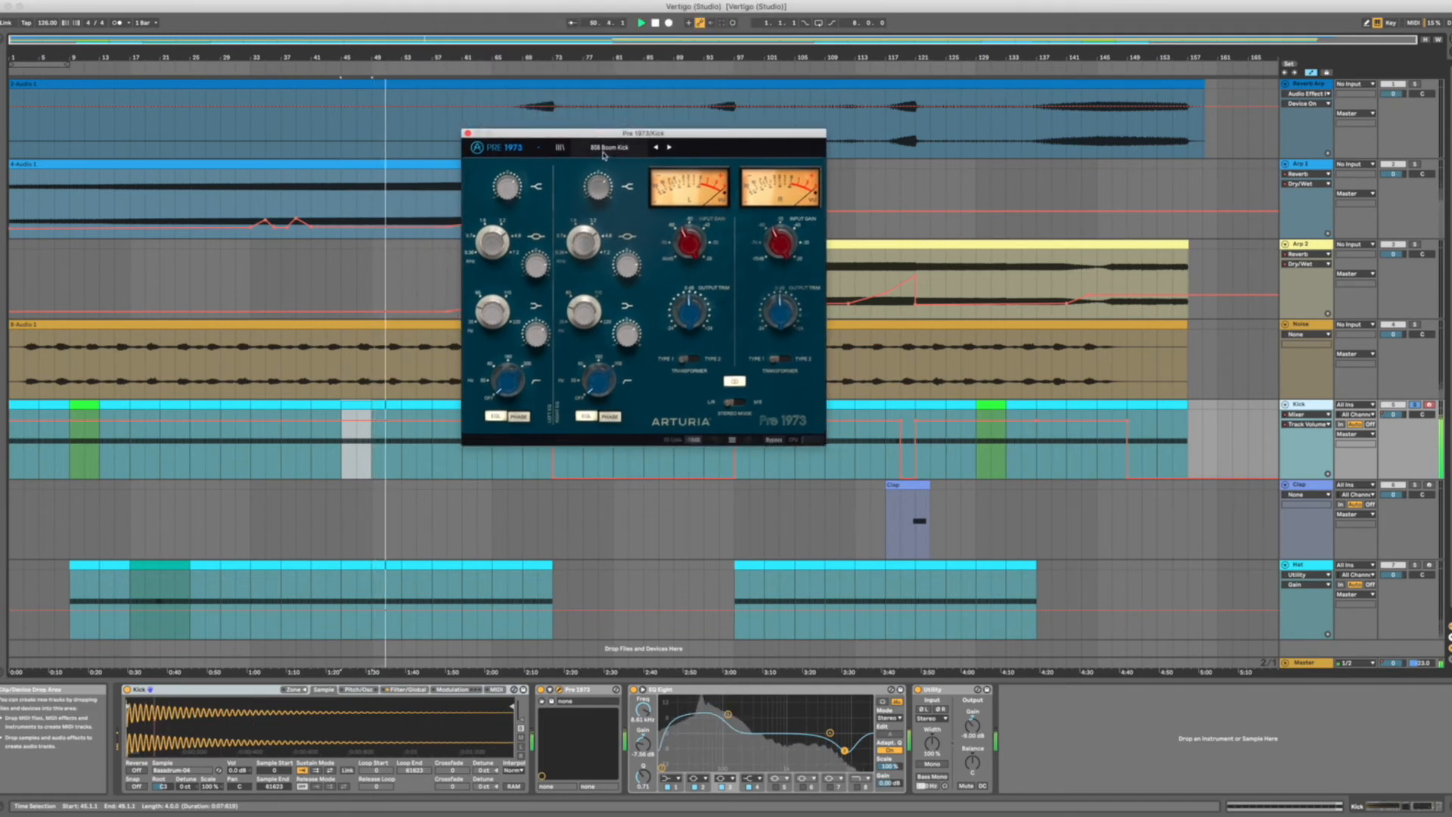
Close the Kick's Pre 1973 window, bypass and re-enable the plug-in for comparison, and select the EQ Eight for review.
click(467, 133)
click(542, 689)
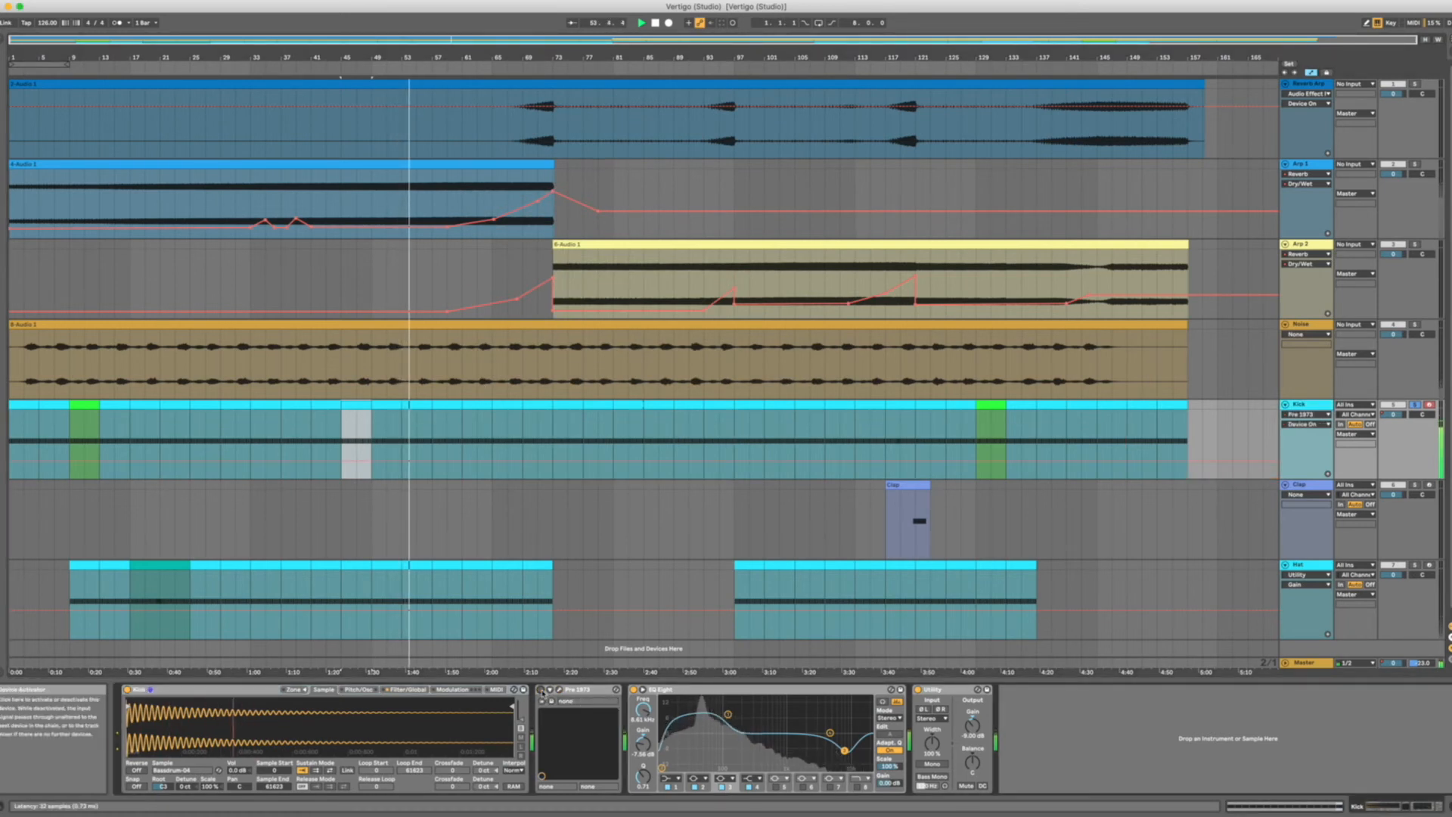
click(541, 691)
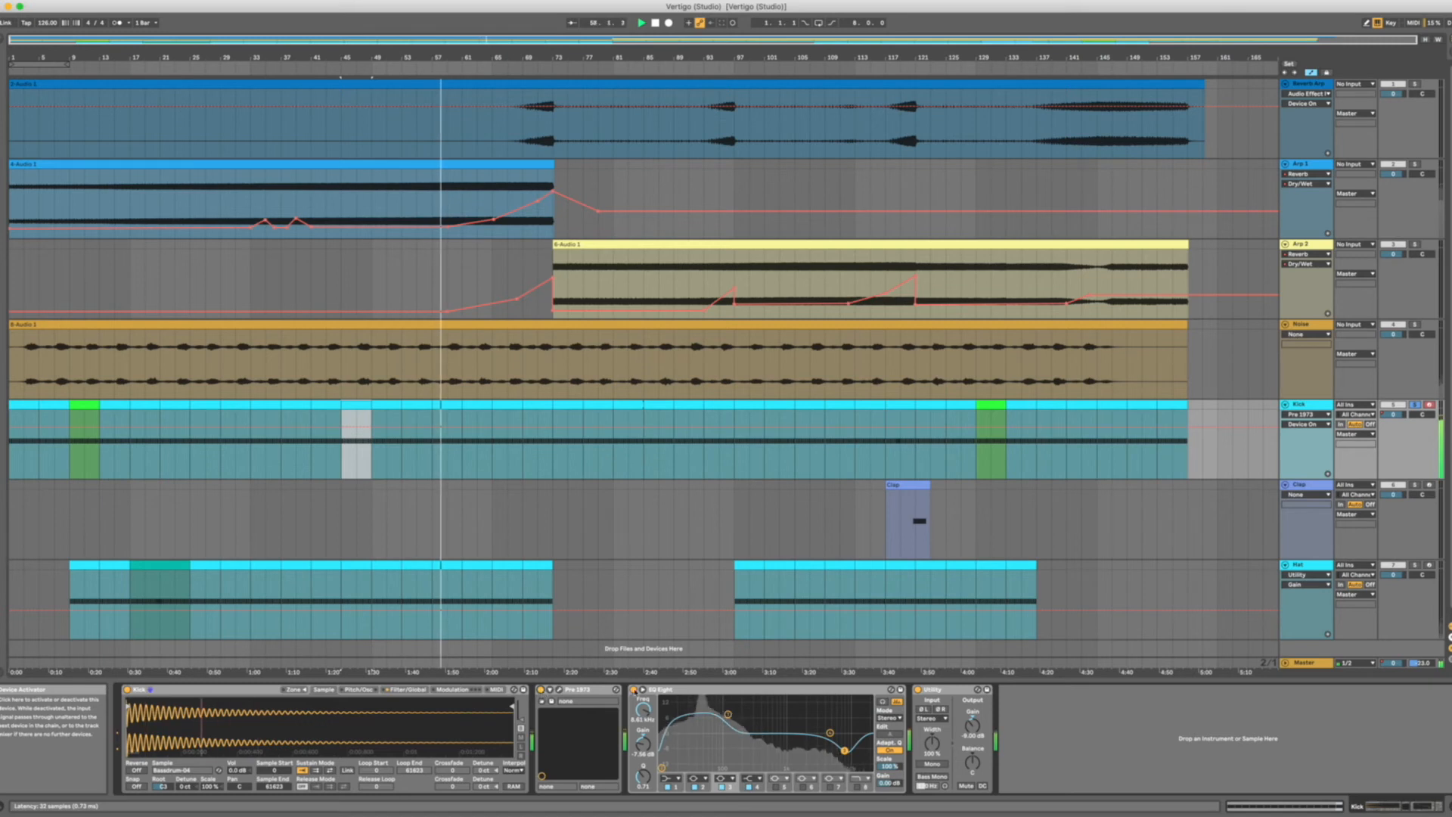
click(673, 690)
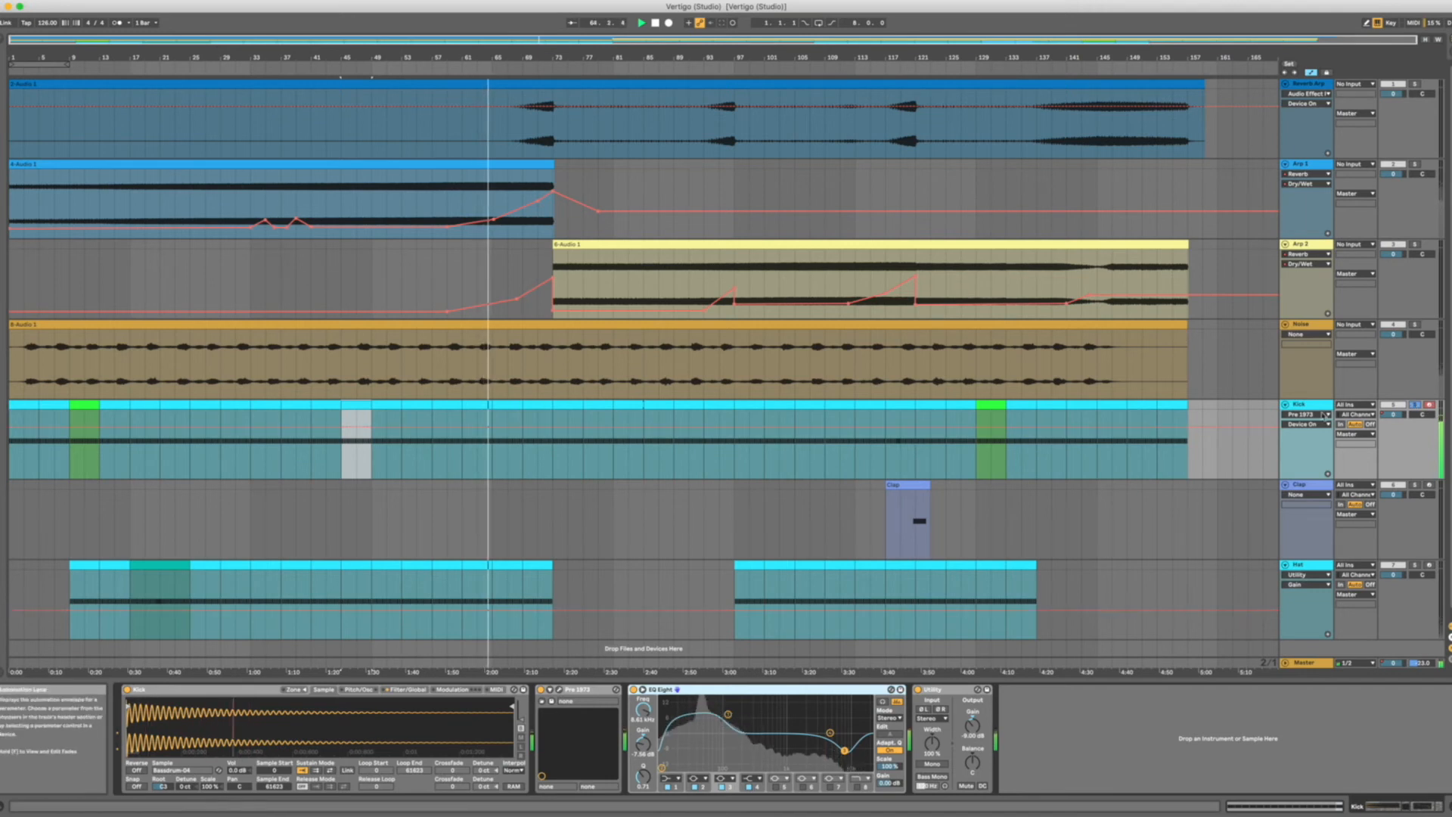
Unsolo the Kick, open its green clip at bar 129 and play the full arrangement from there.
click(1415, 404)
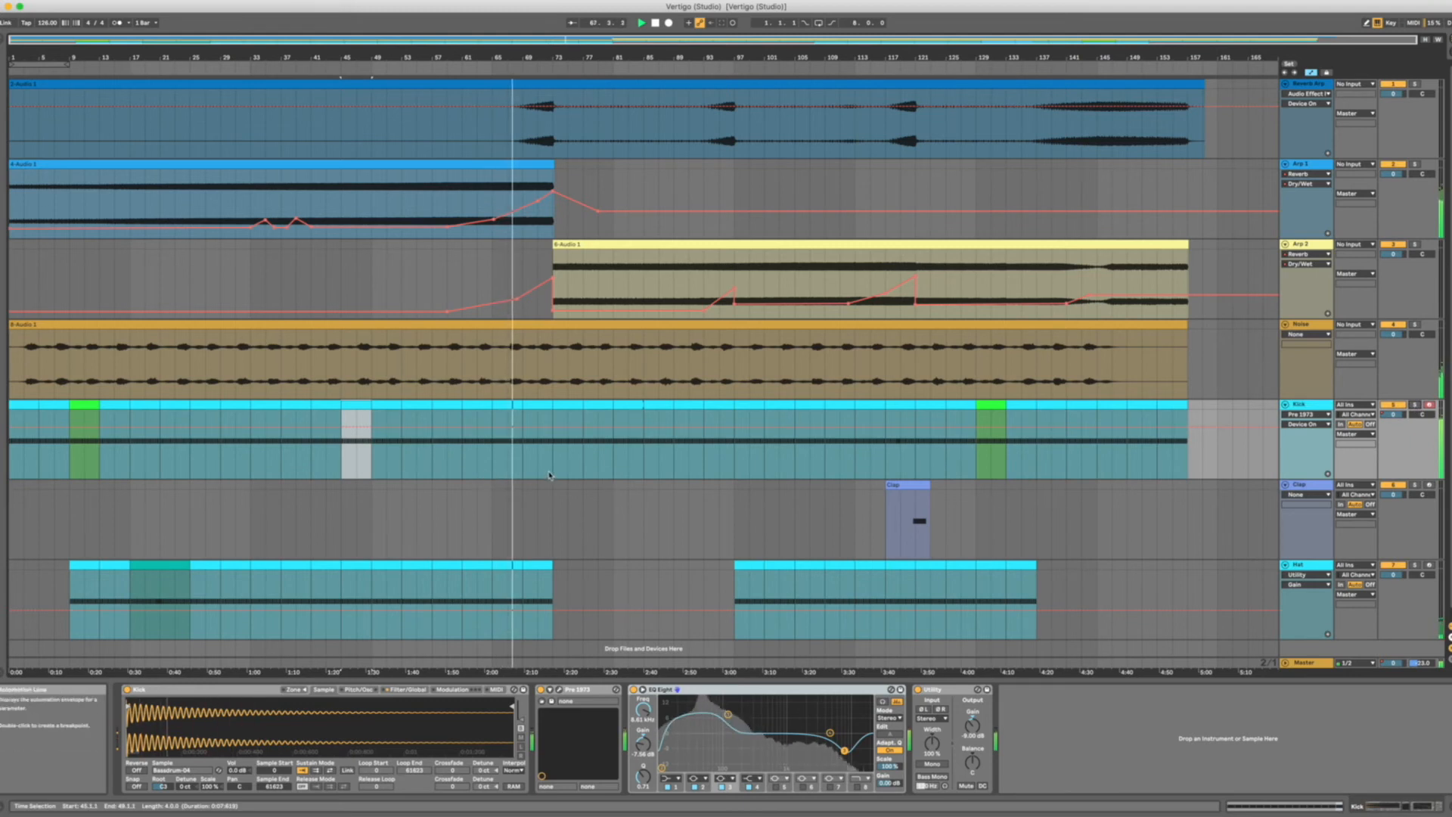
click(993, 405)
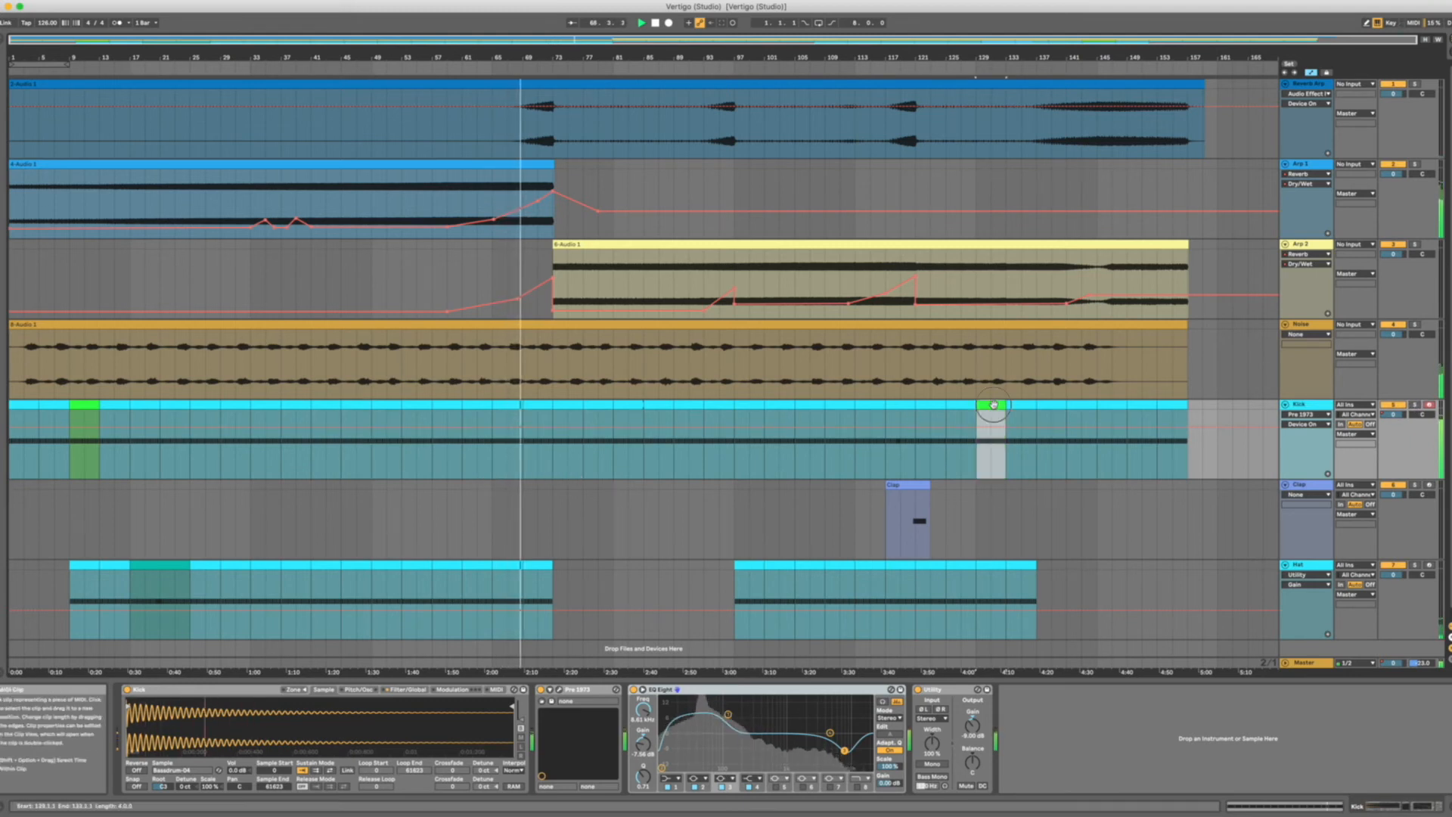
double_click(994, 405)
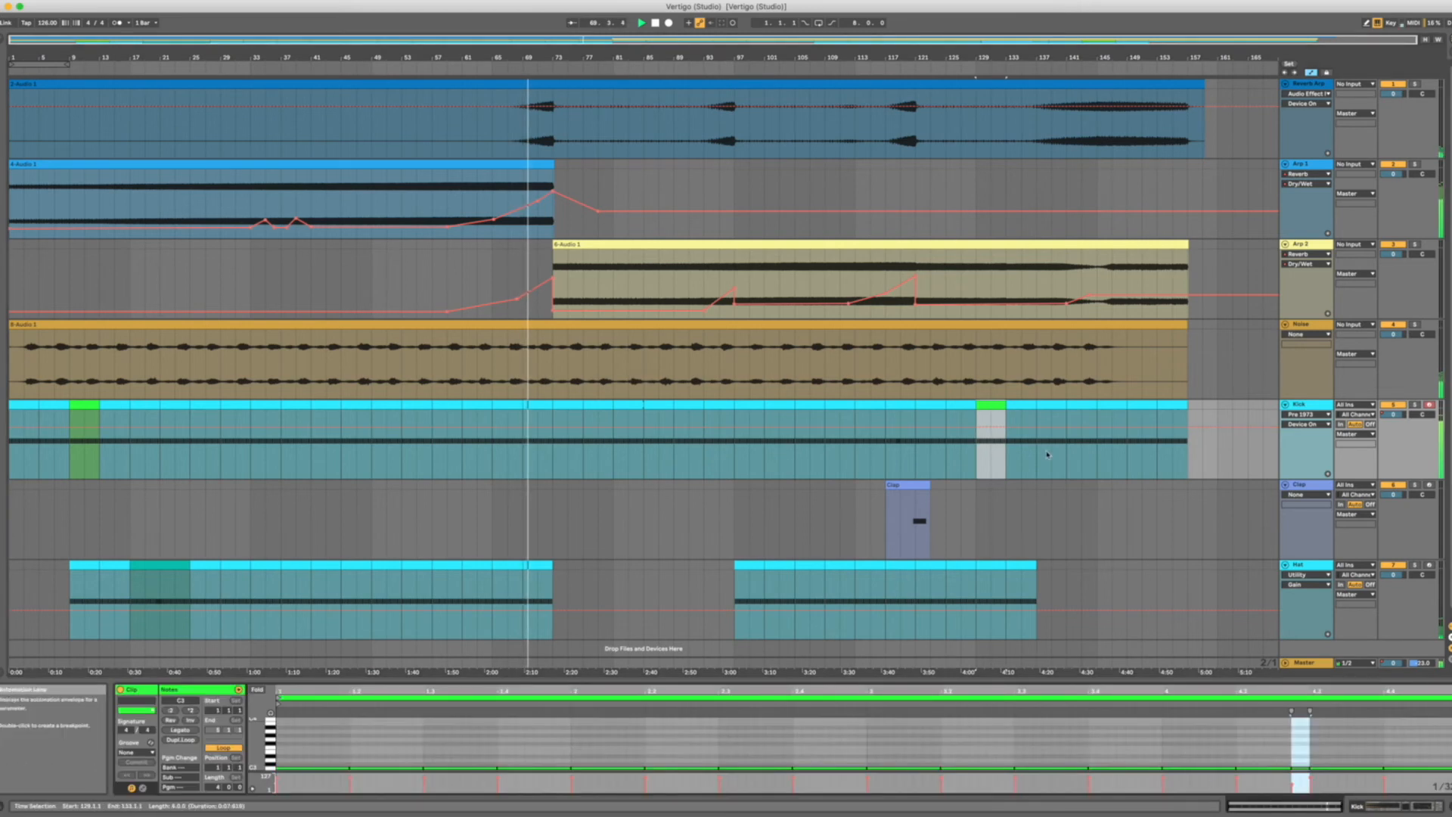
key(space)
key(space)
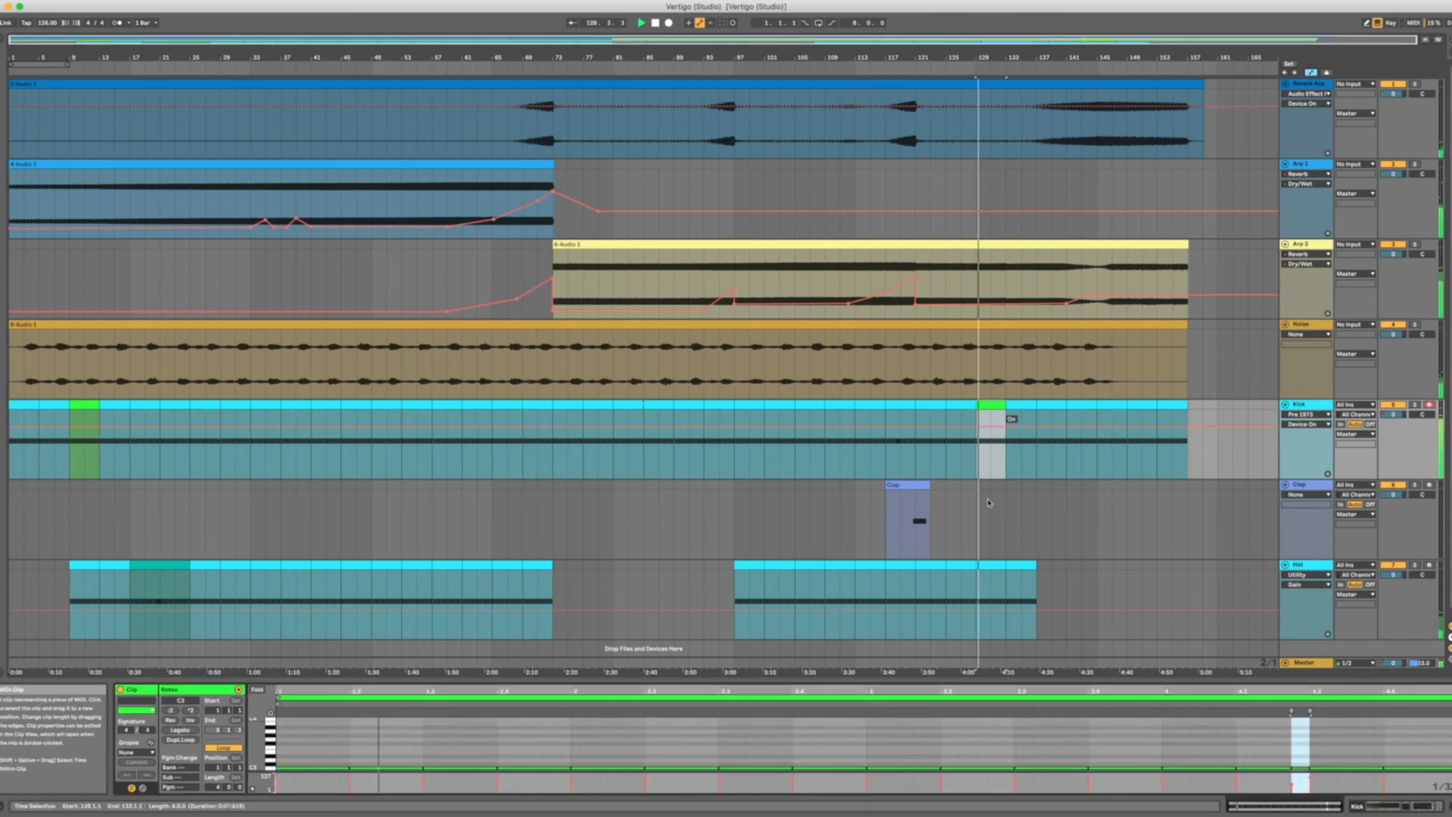
scroll(1231, 737, down, 3)
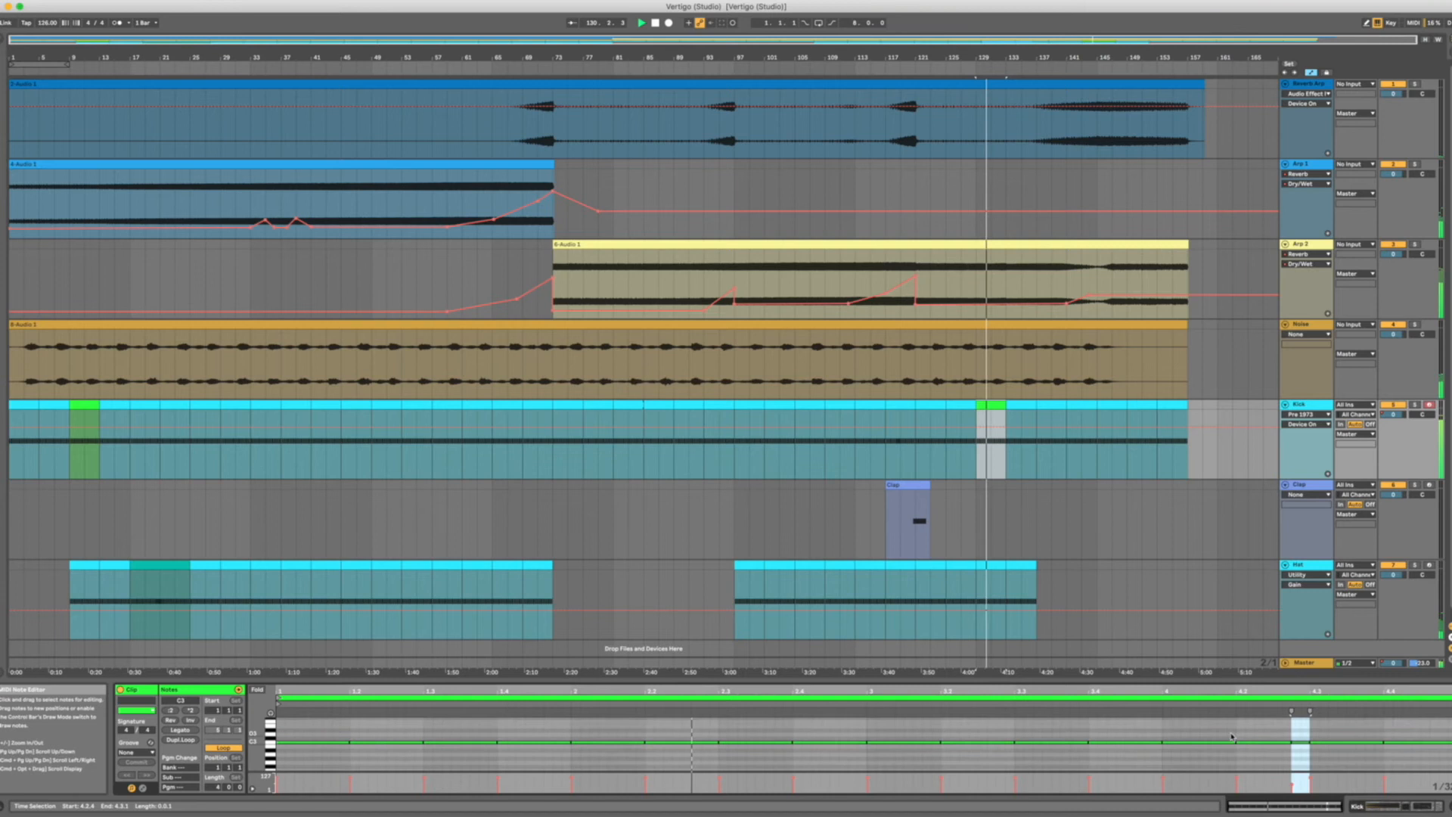
Open the Kick clip at bar 117 and play the arrangement from its start.
click(909, 406)
key(space)
key(space)
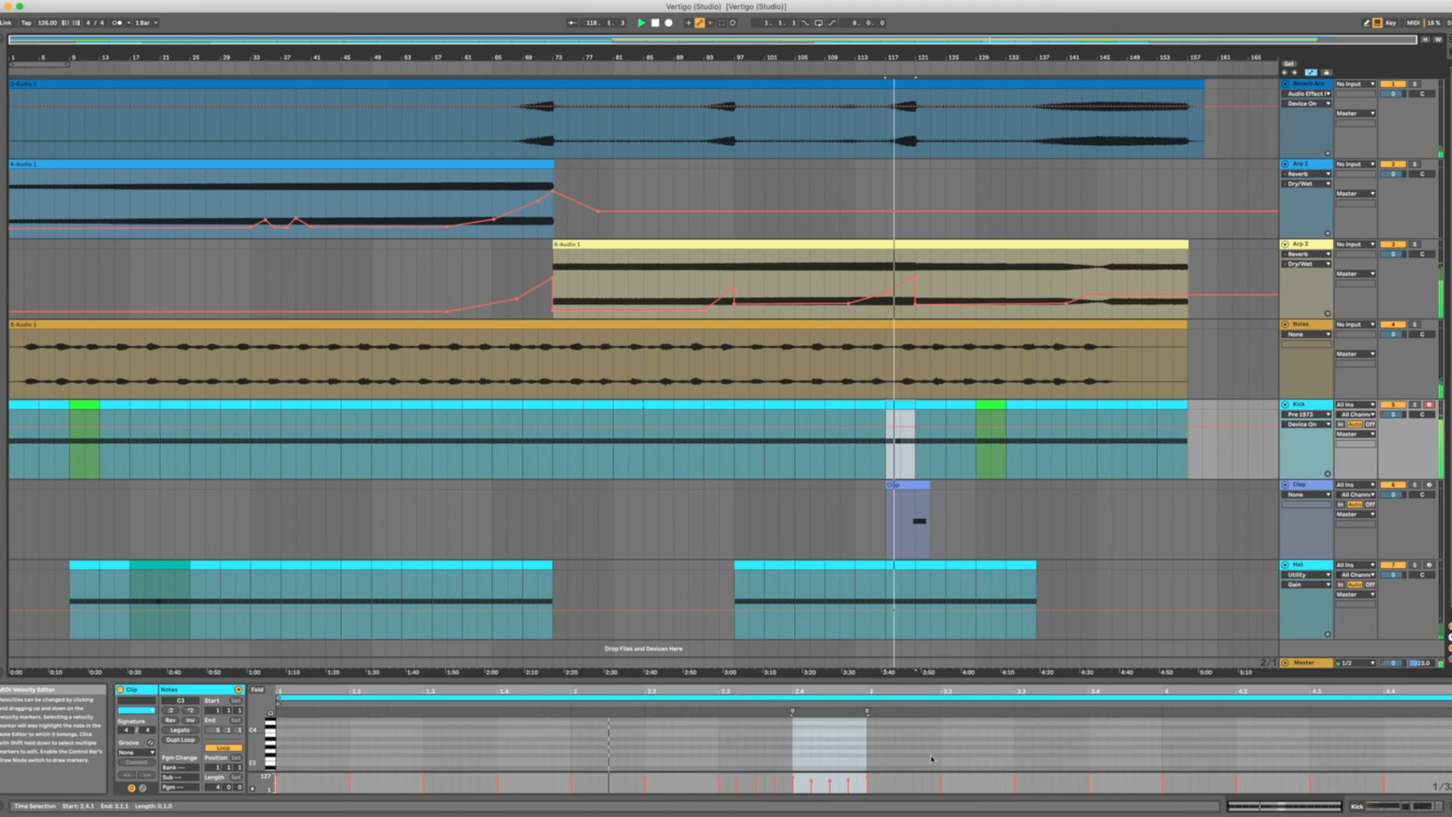
click(972, 743)
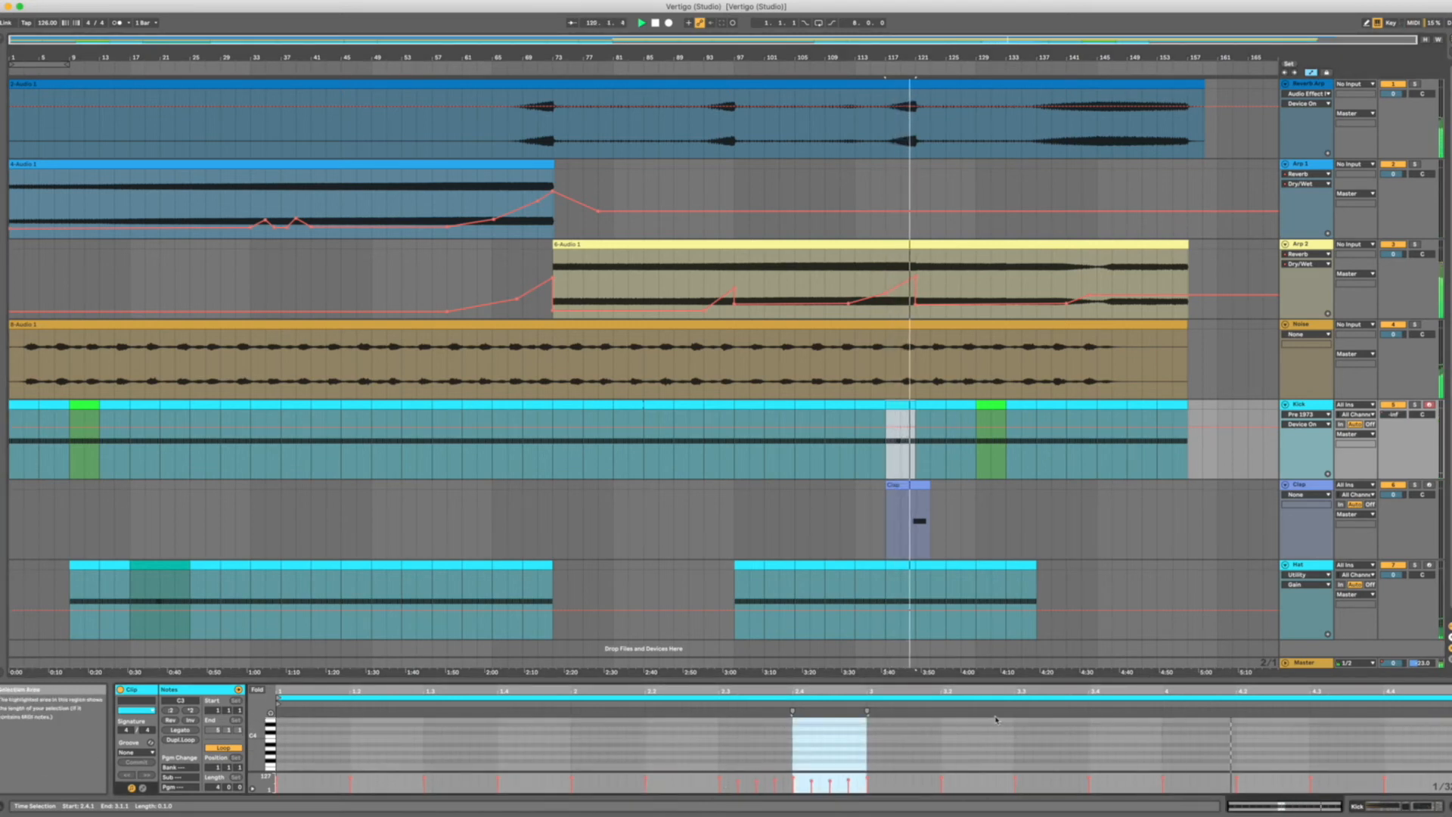
Enlarge the MIDI note editor and velocity lane, and inspect the rapid kick notes from beat 2.3 while replaying the bar 117 clip.
drag(919, 680, 919, 533)
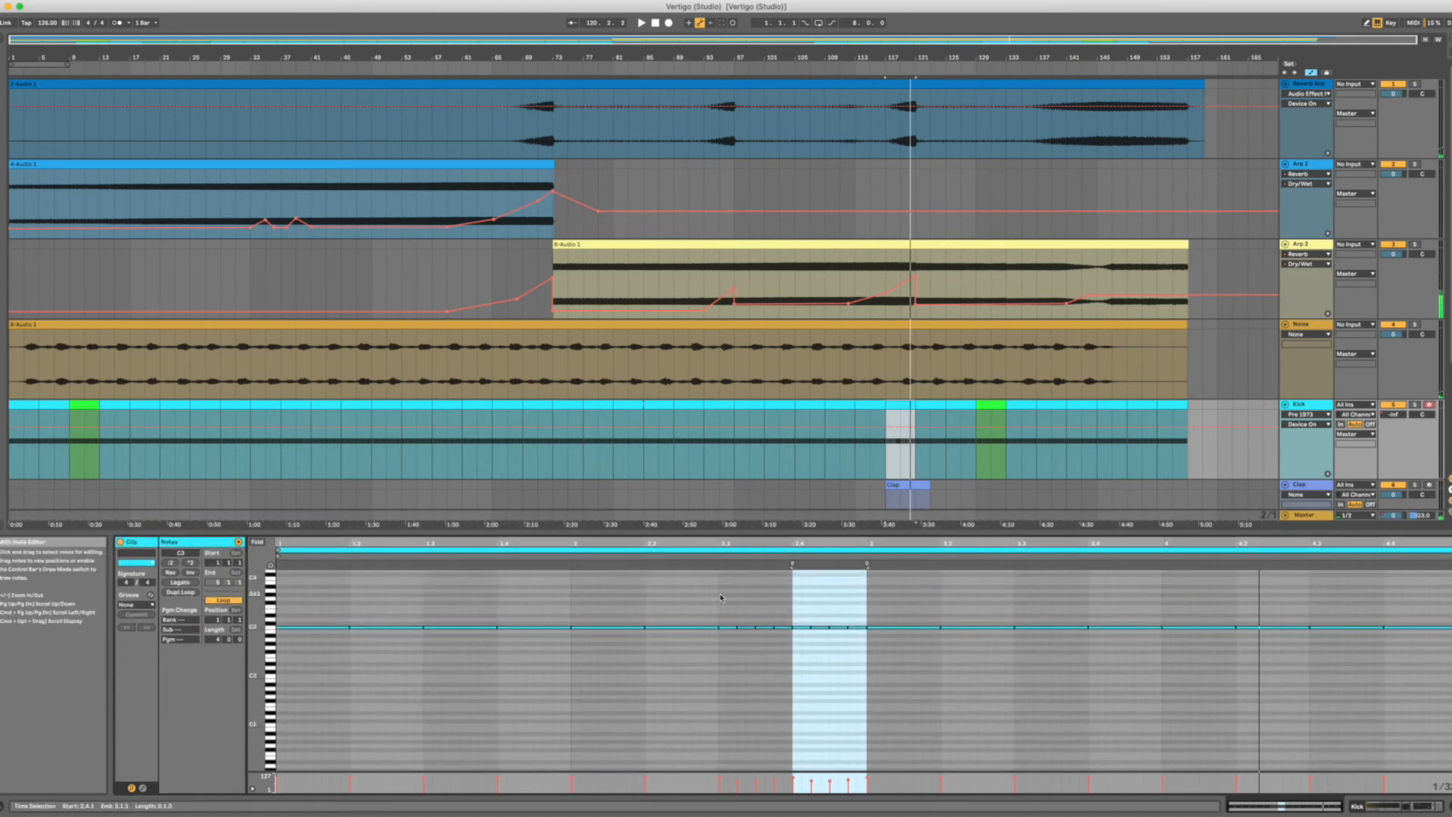
drag(720, 597, 830, 638)
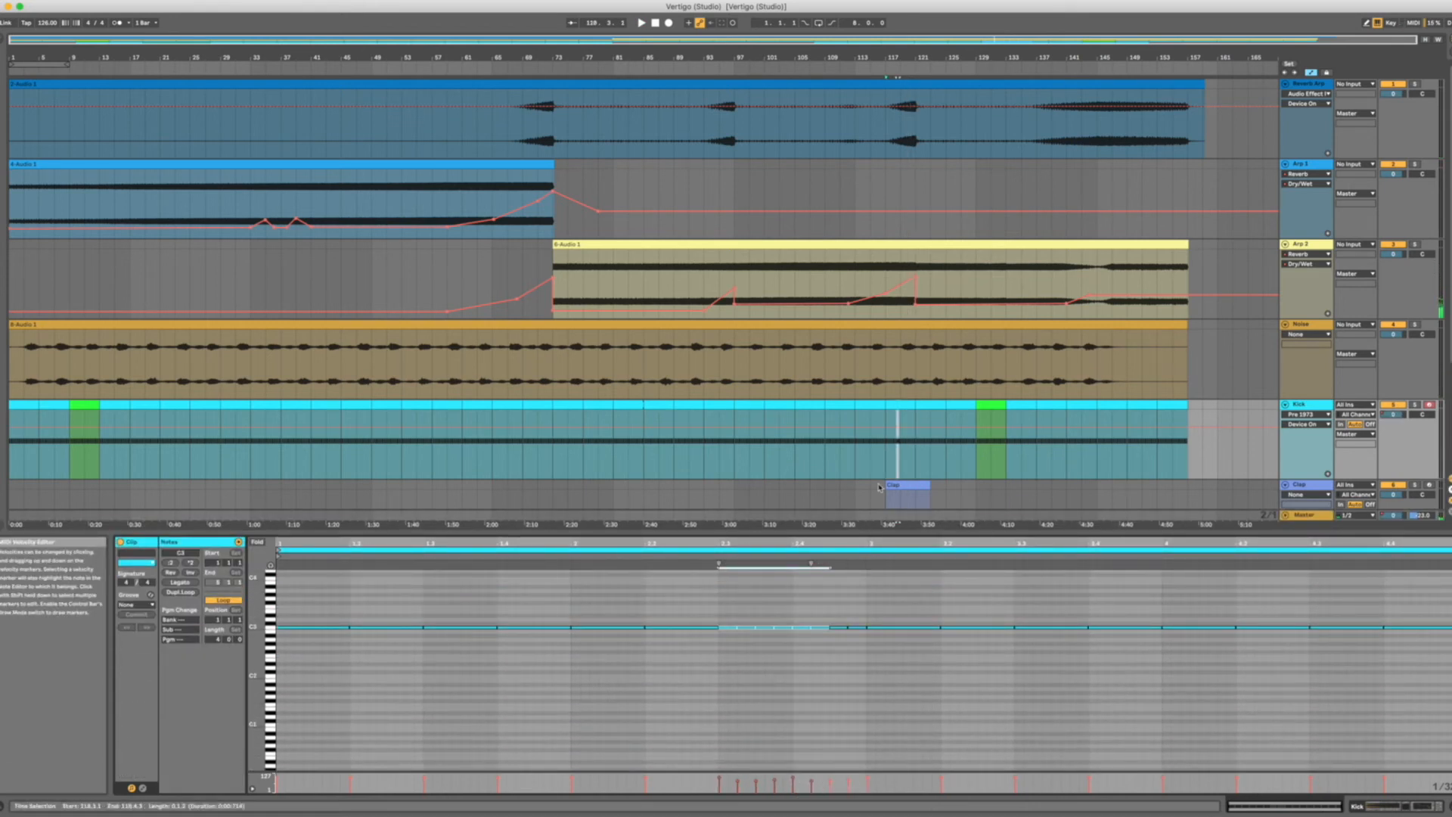
click(889, 407)
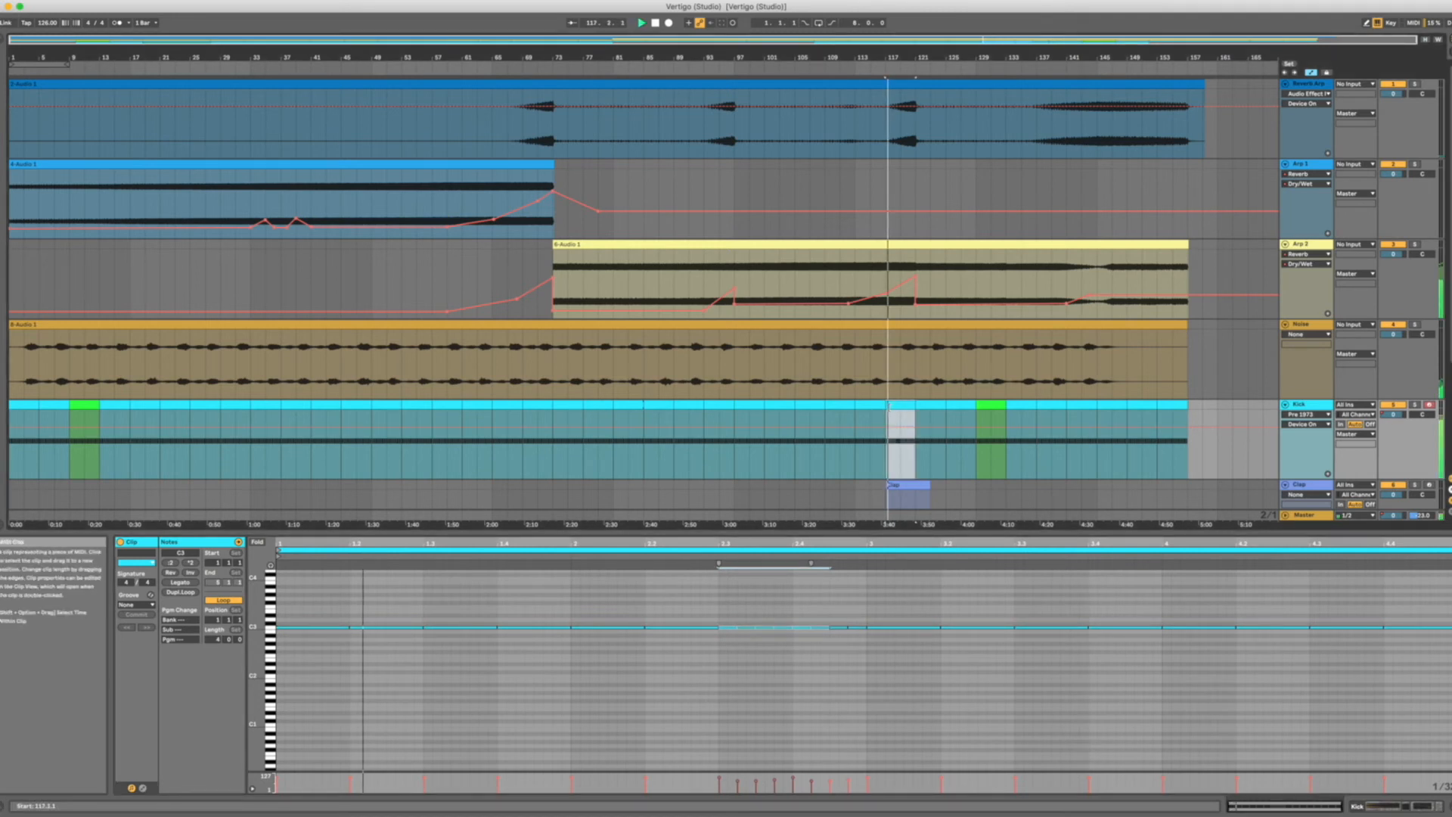
mouse_move(779, 772)
mouse_down()
mouse_move(781, 651)
mouse_move(793, 765)
mouse_up()
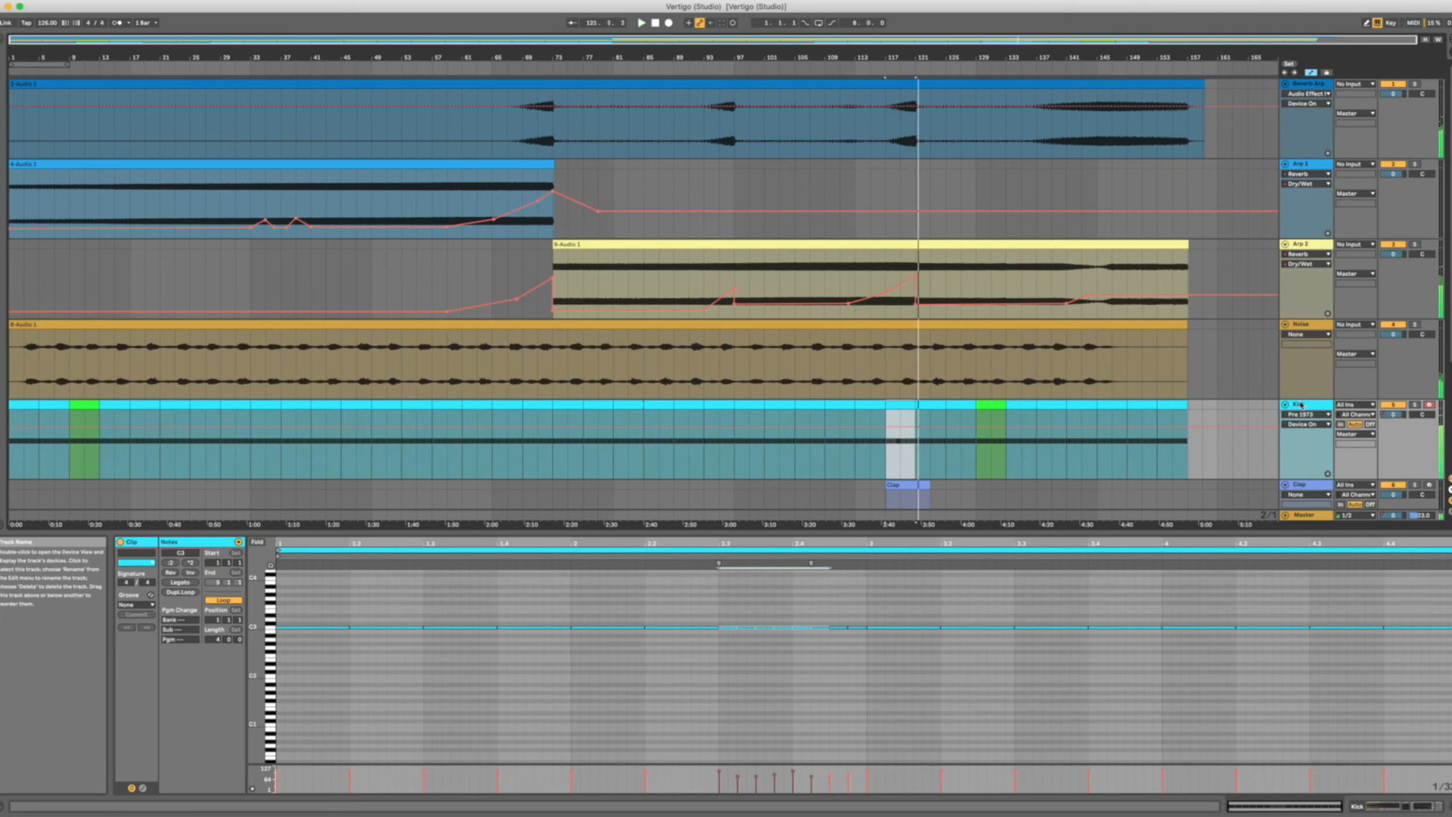
Examine the extra kick note just before beat 4.3 in the green Kick clips at bars 9 and 129.
click(98, 410)
key(space)
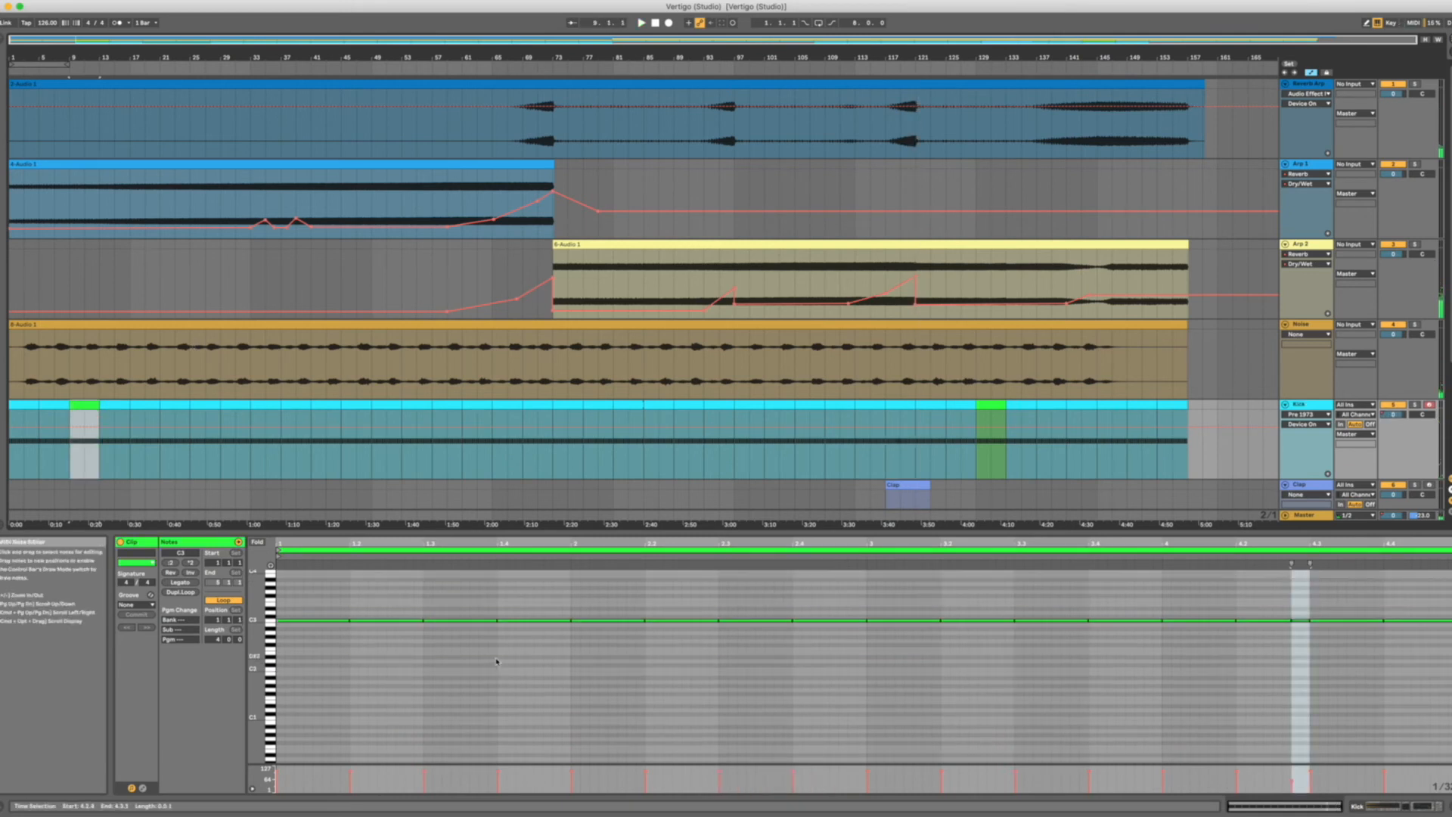
click(1300, 631)
click(993, 406)
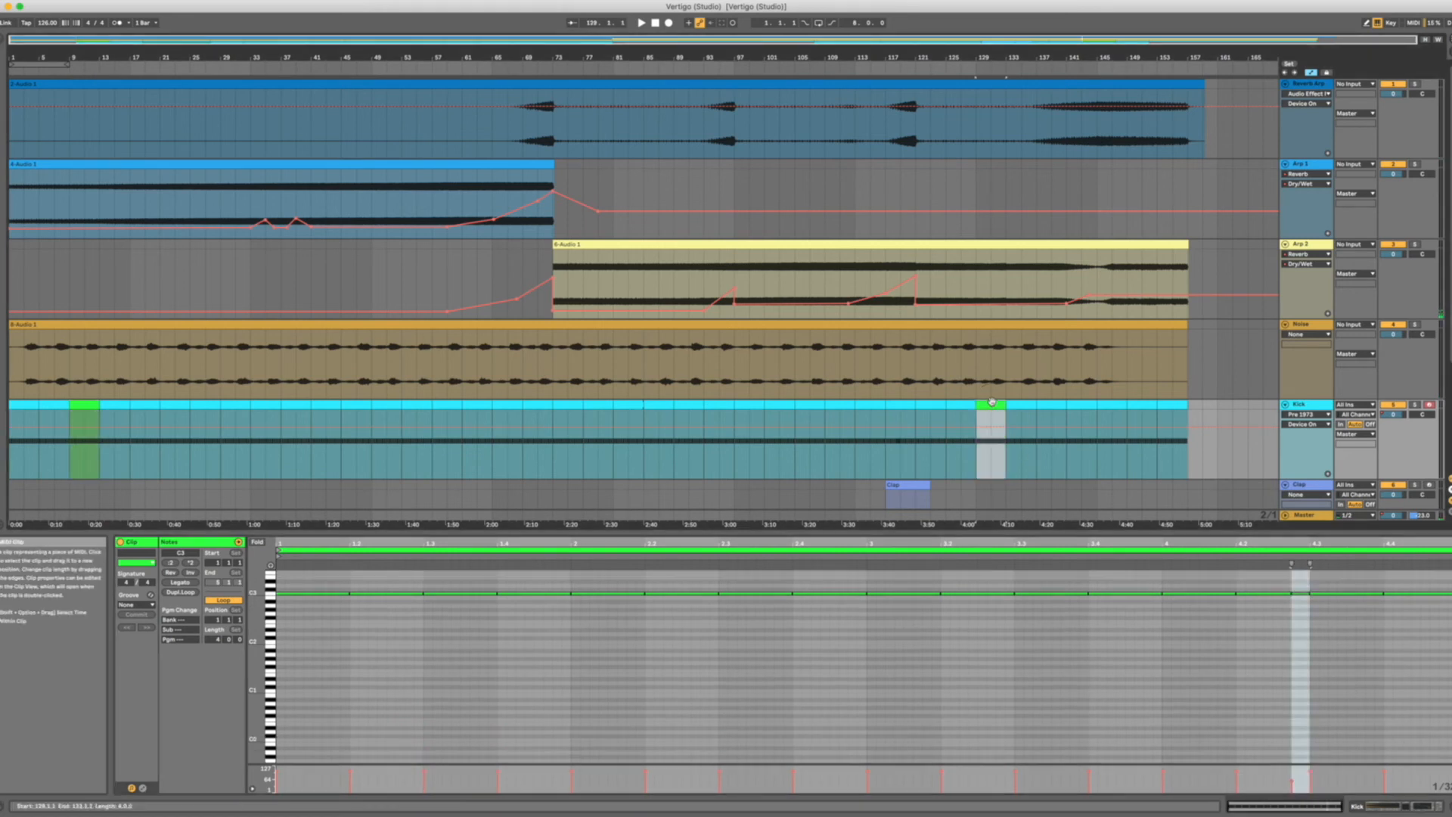
click(85, 431)
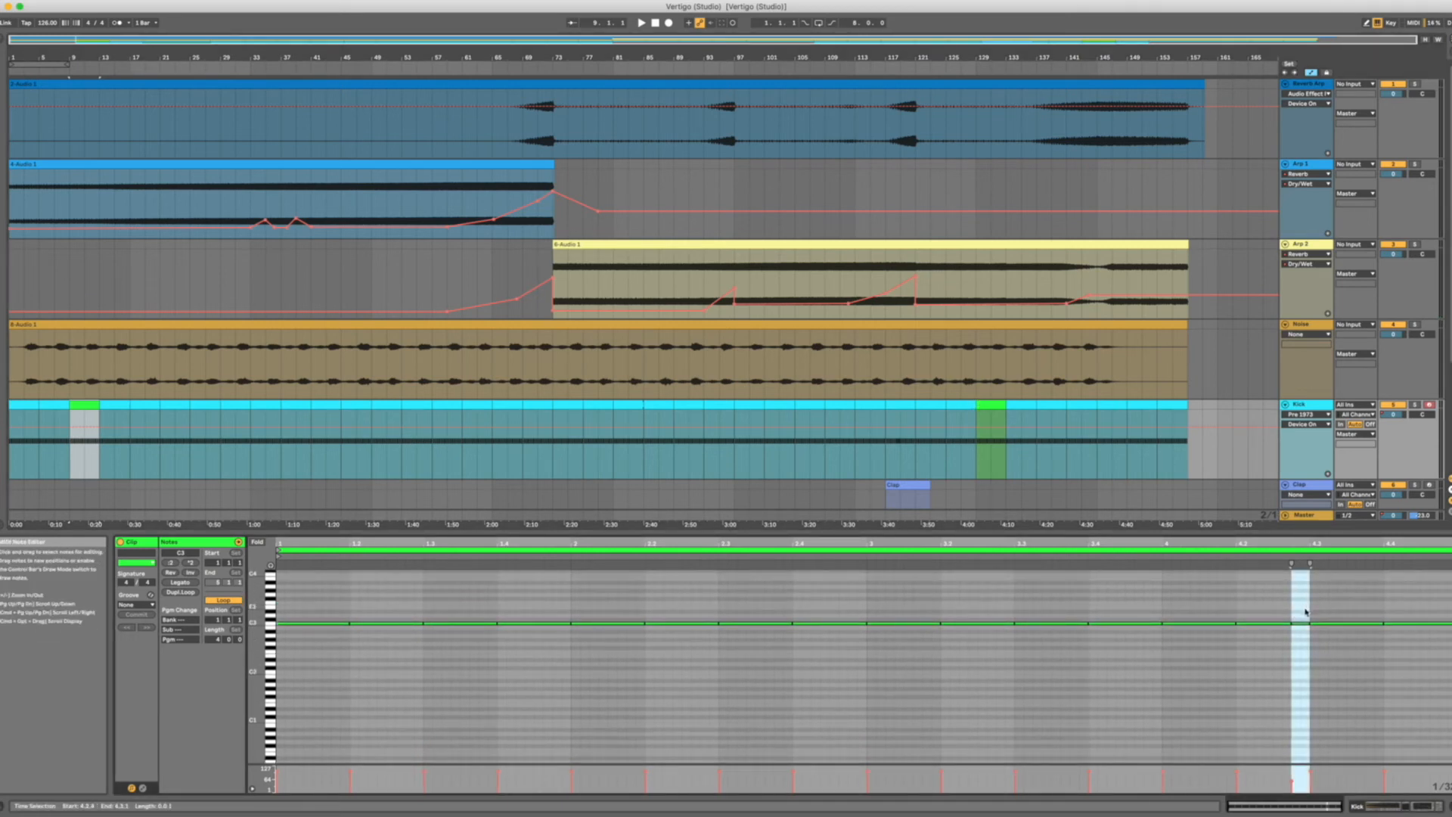
Compare the note patterns of the Kick clips at bars 117, 129 and 9, and play from bar 9.
click(900, 442)
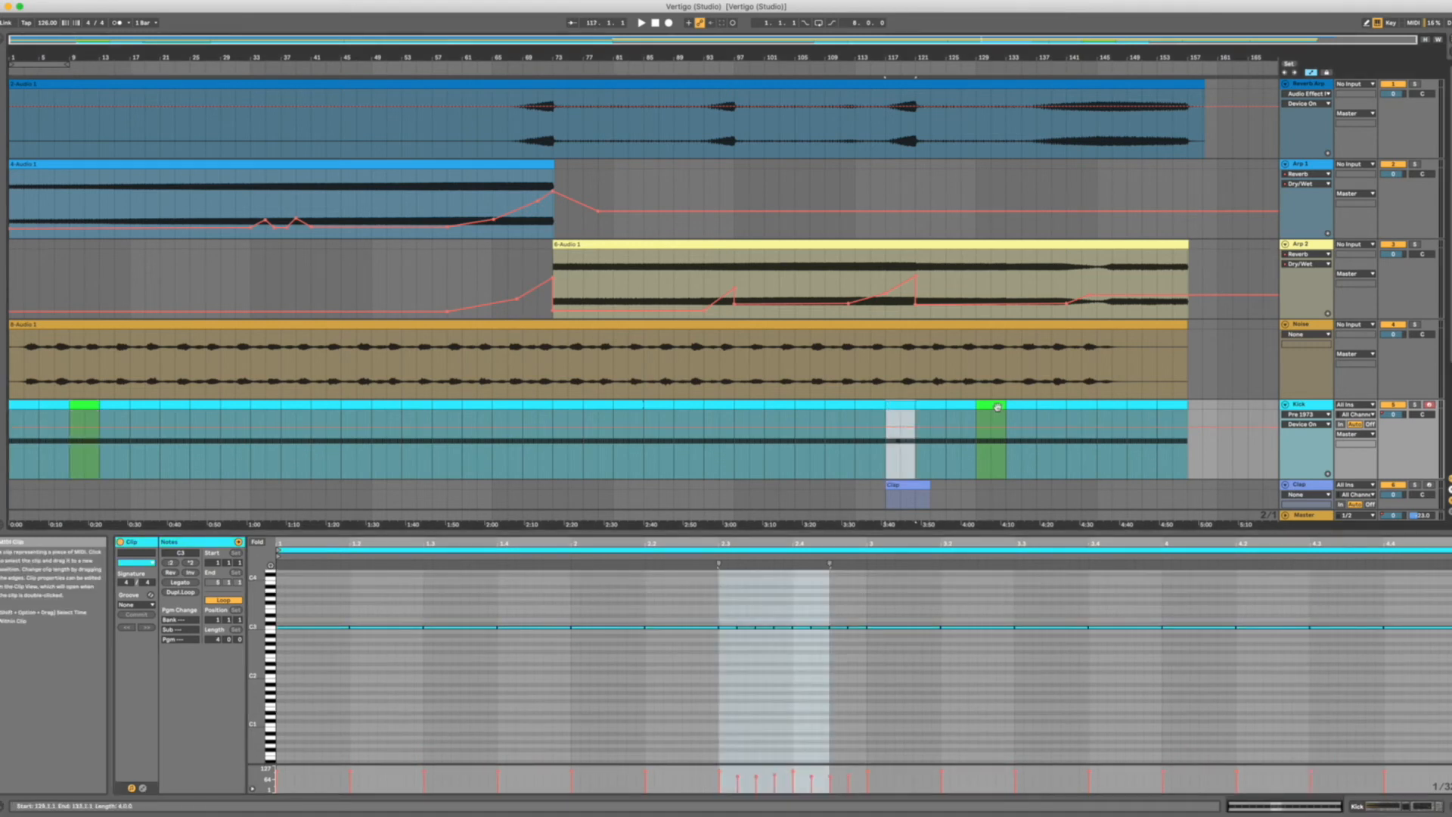
click(997, 407)
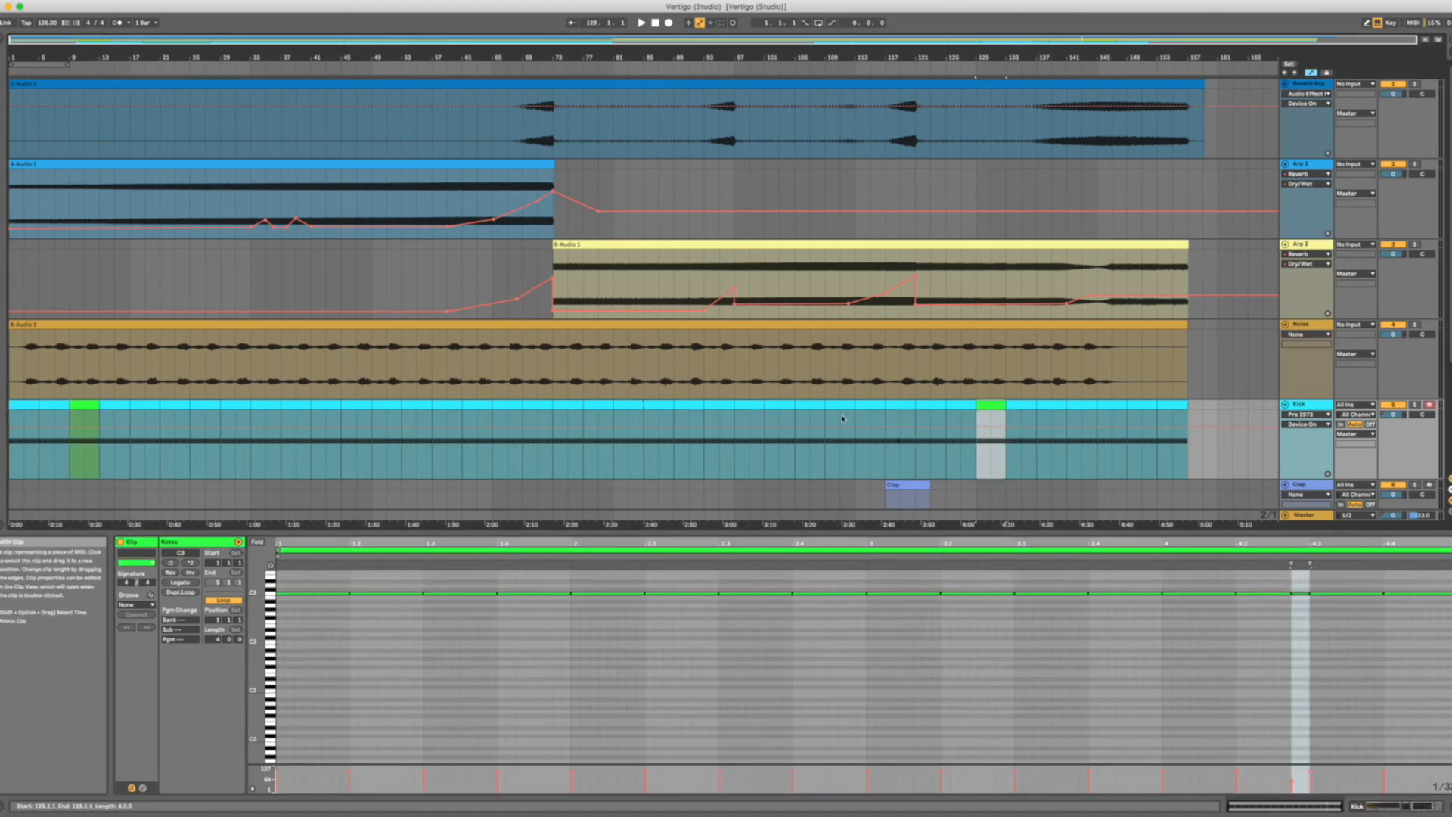
click(80, 406)
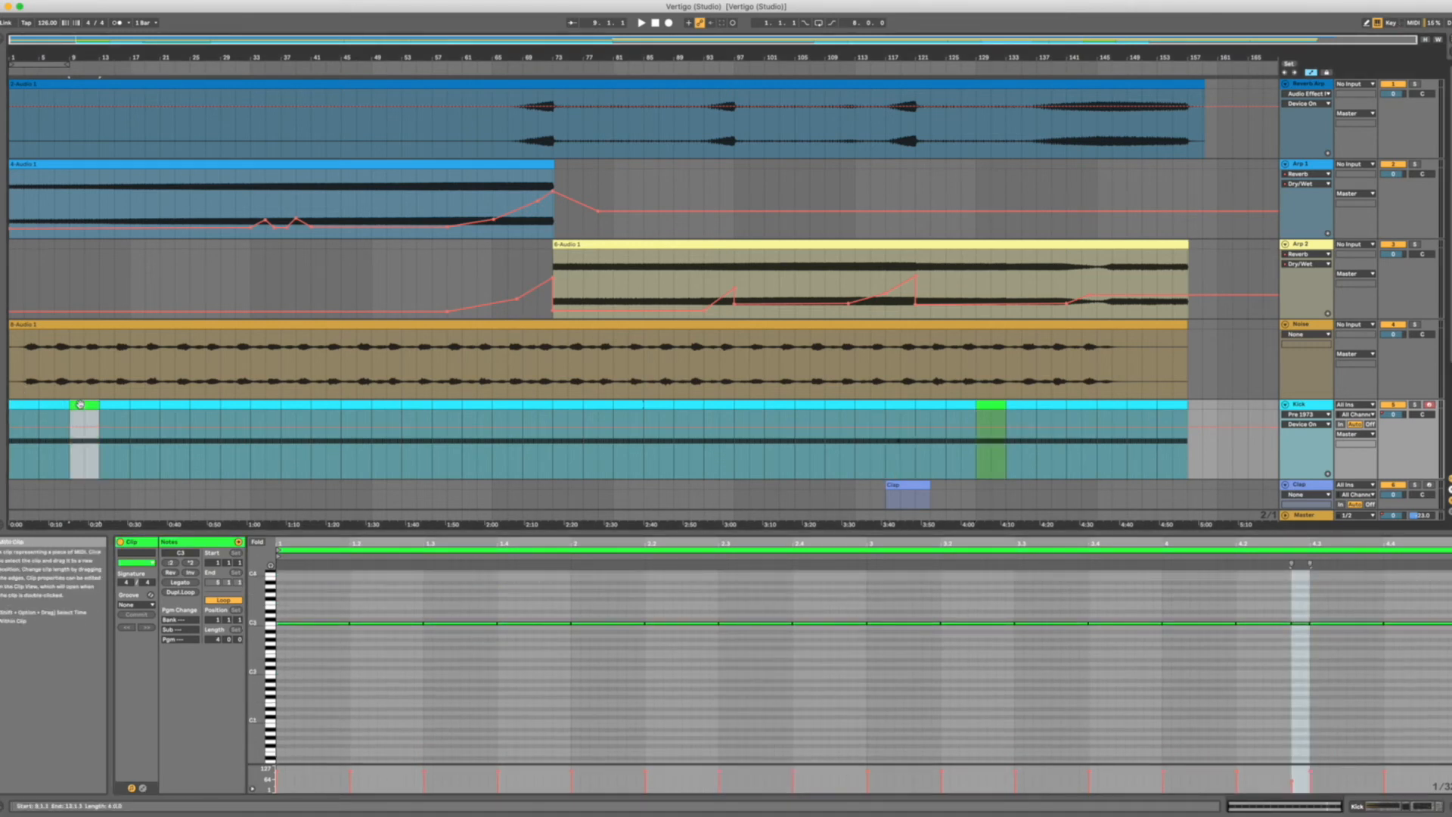
key(space)
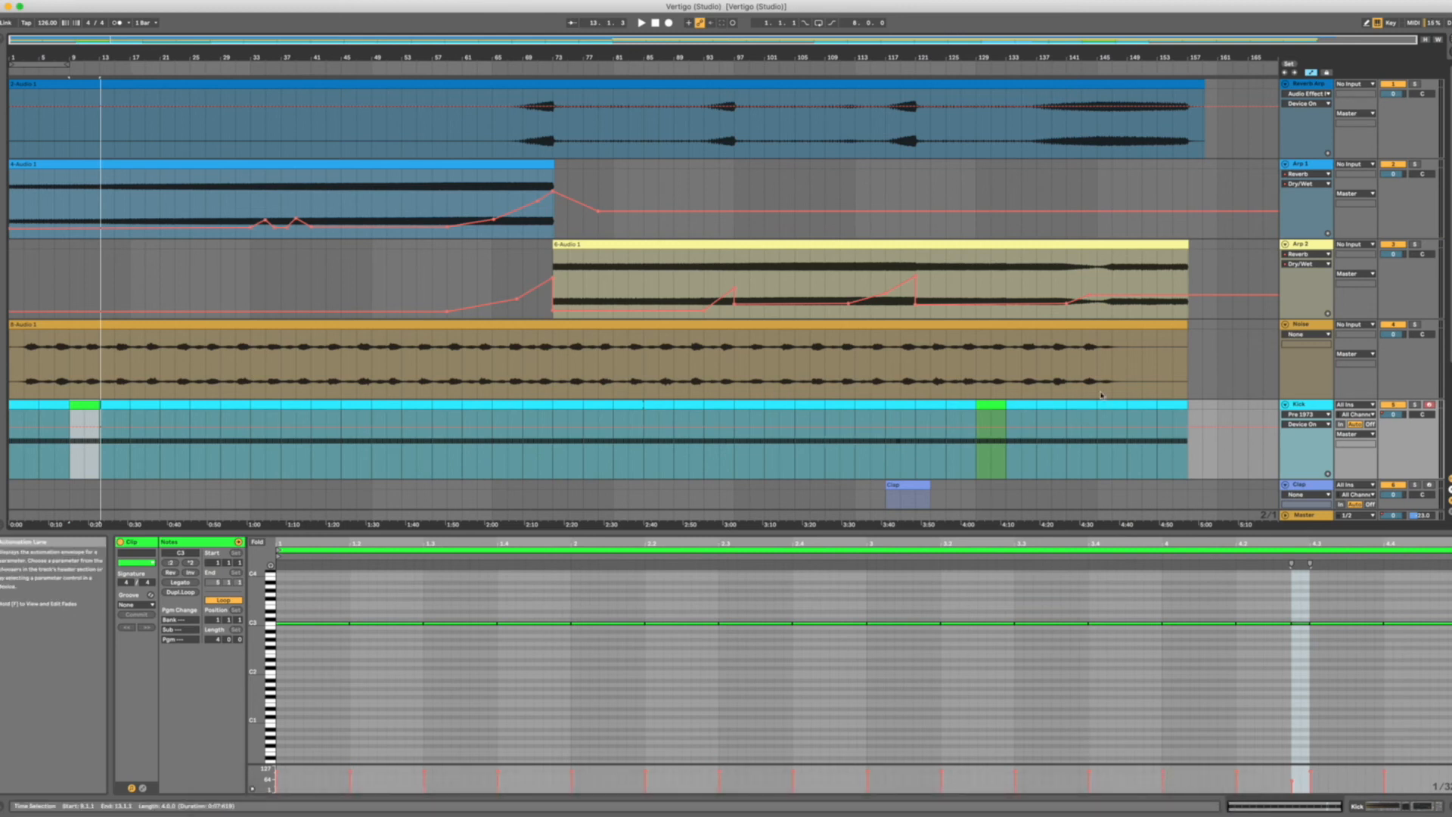
Solo the Clap track, play its clip at bar 117 and trim the clip's start to bar 119.
double_click(1309, 404)
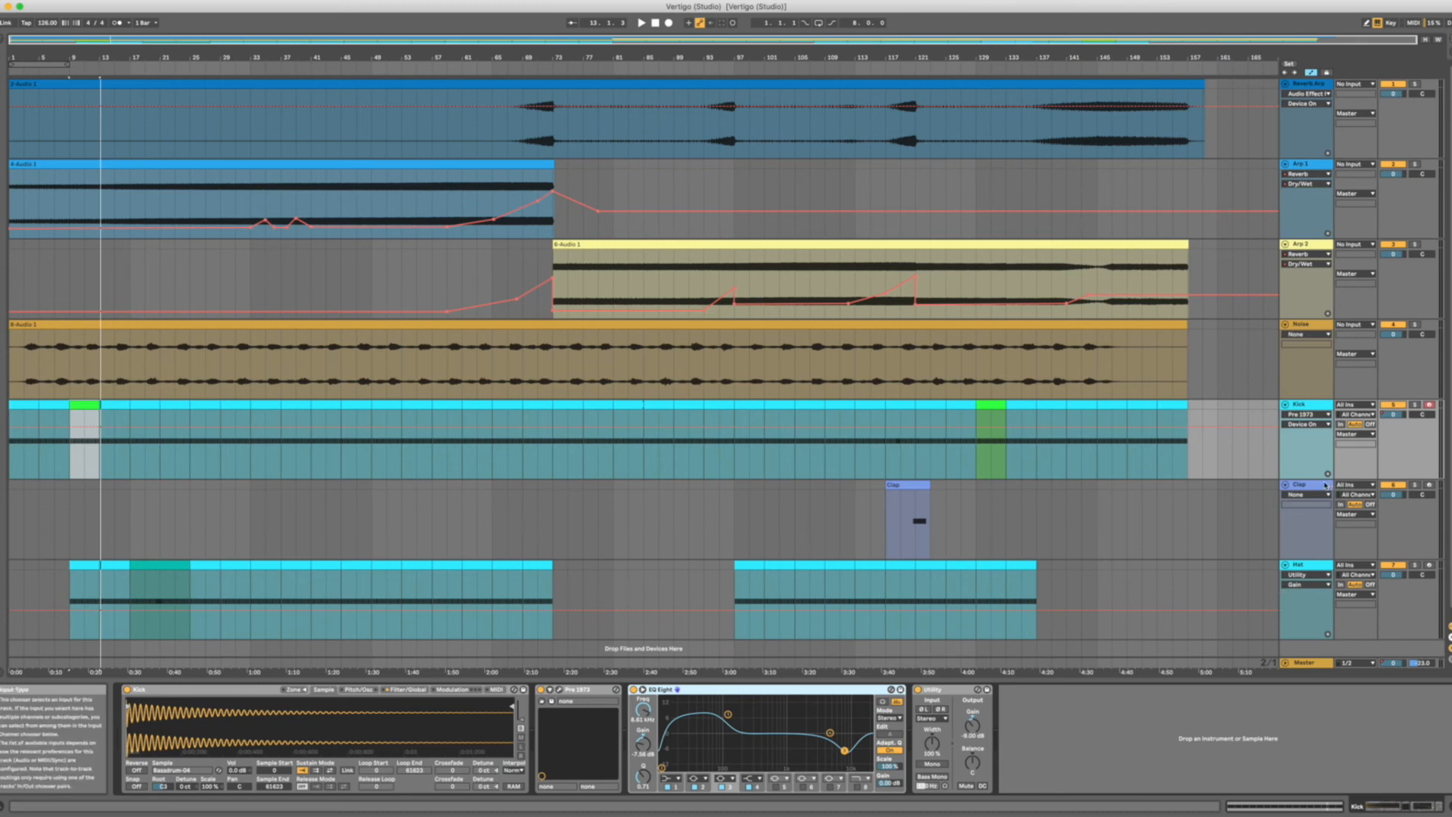
click(1395, 540)
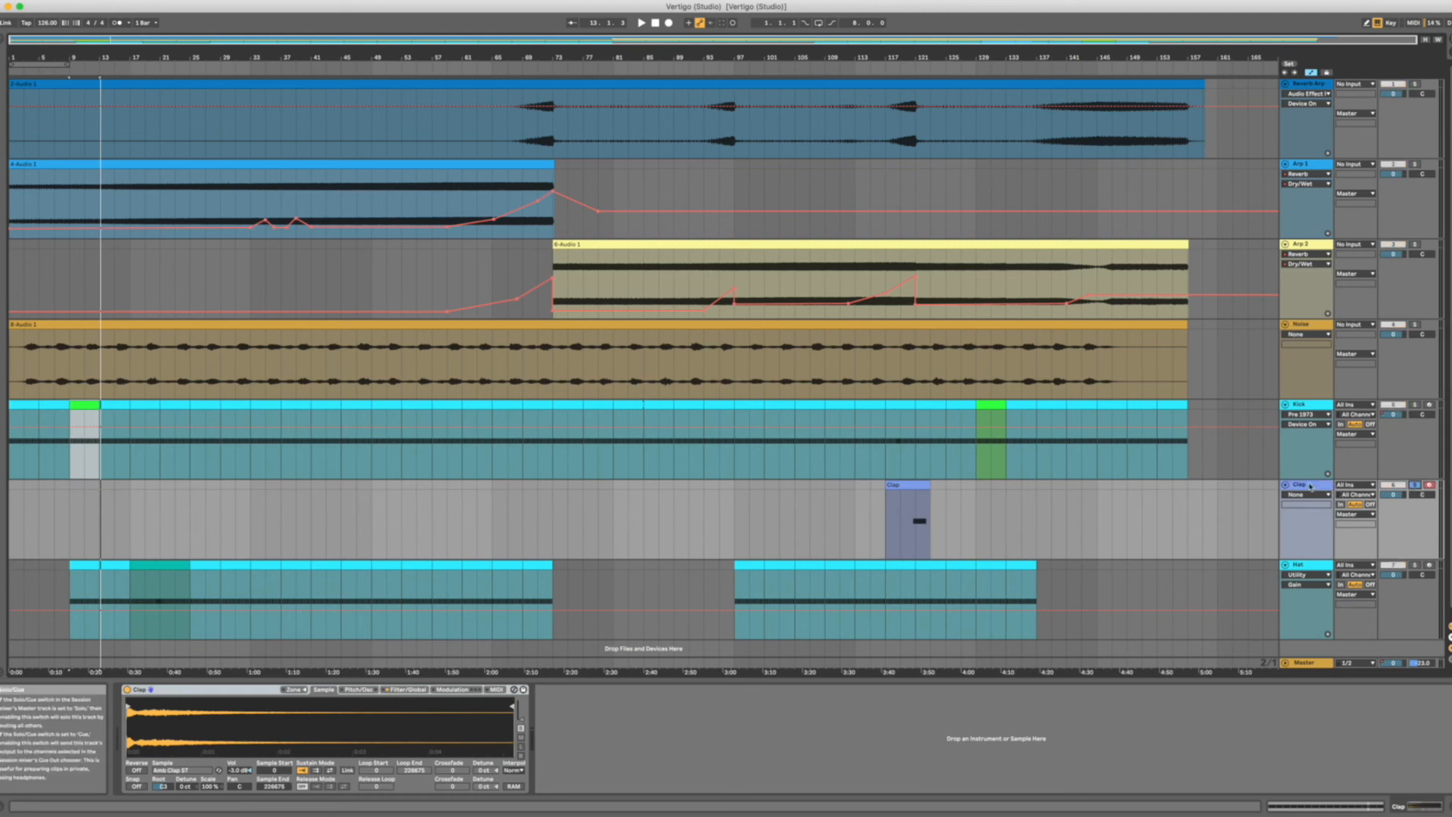
scroll(1097, 492, down, 1)
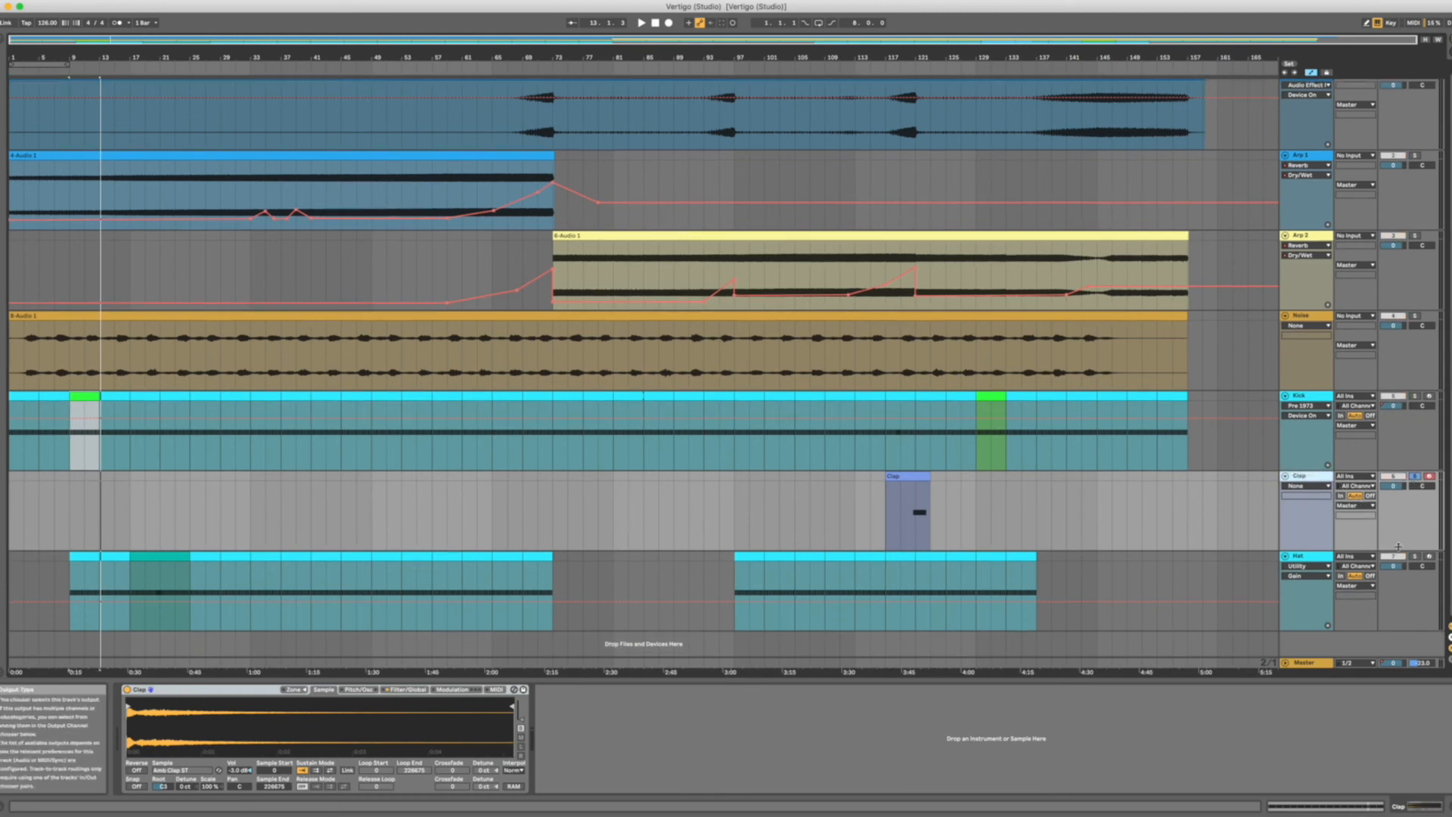
click(901, 478)
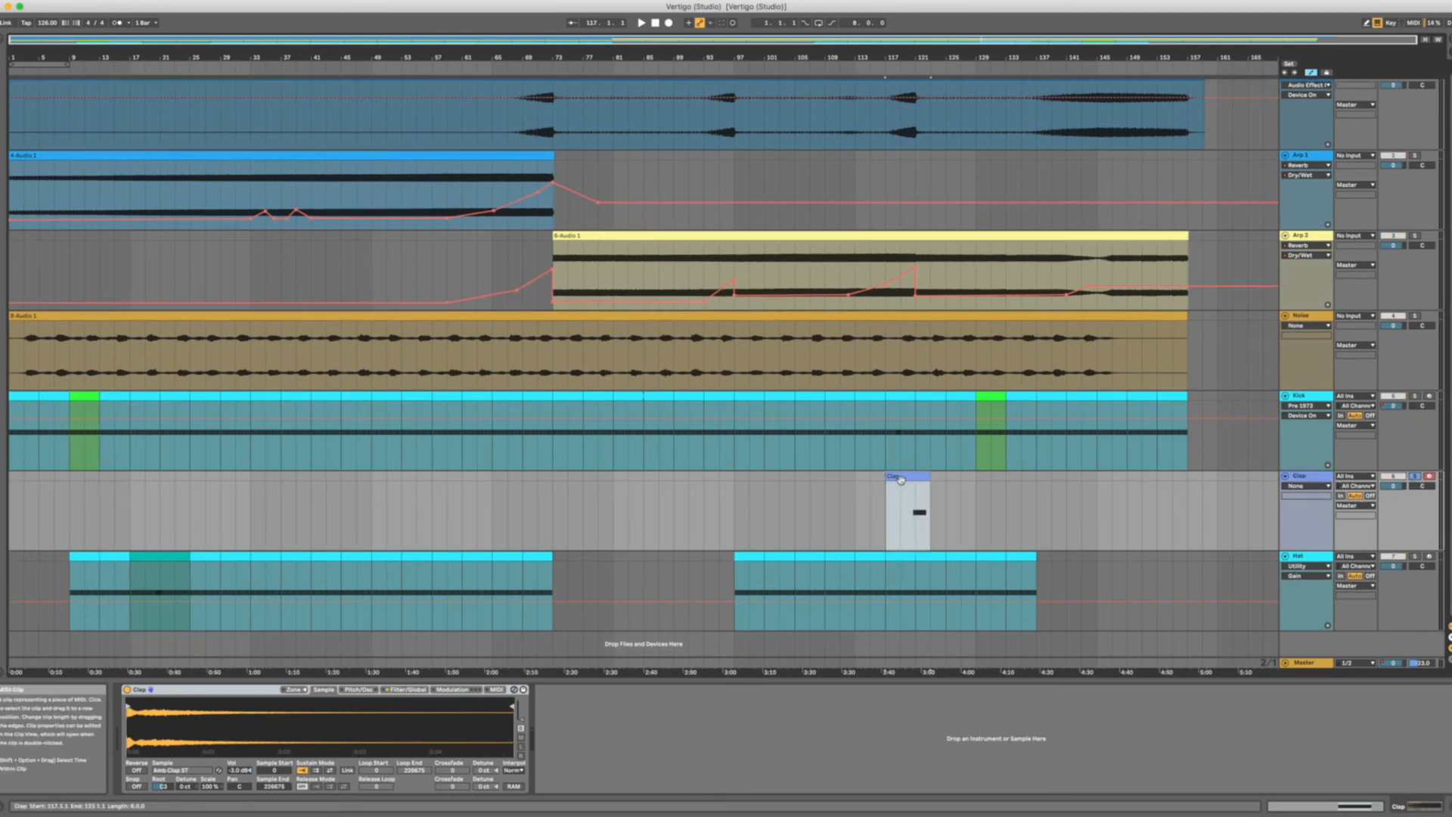
key(space)
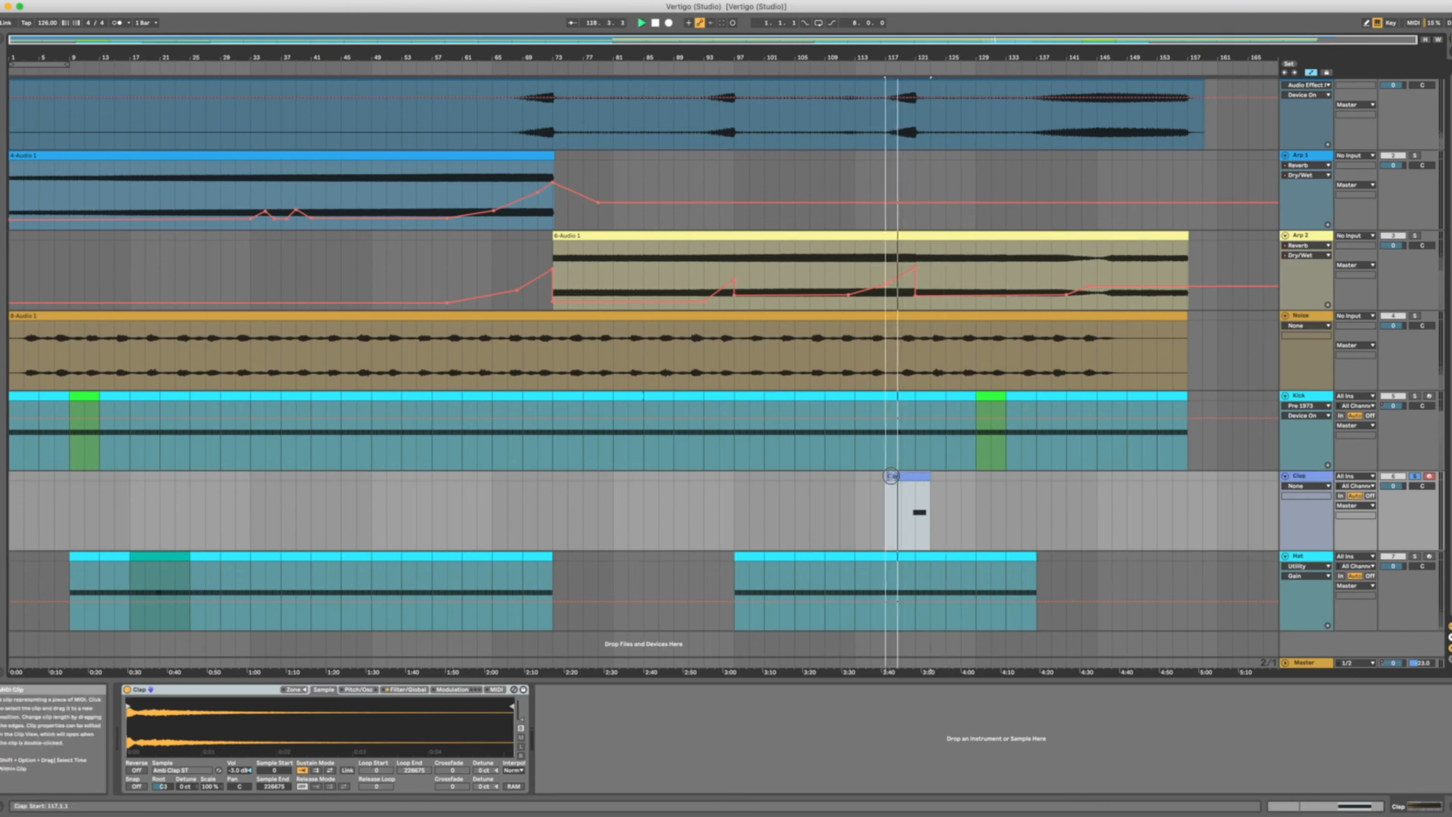
drag(890, 476, 904, 476)
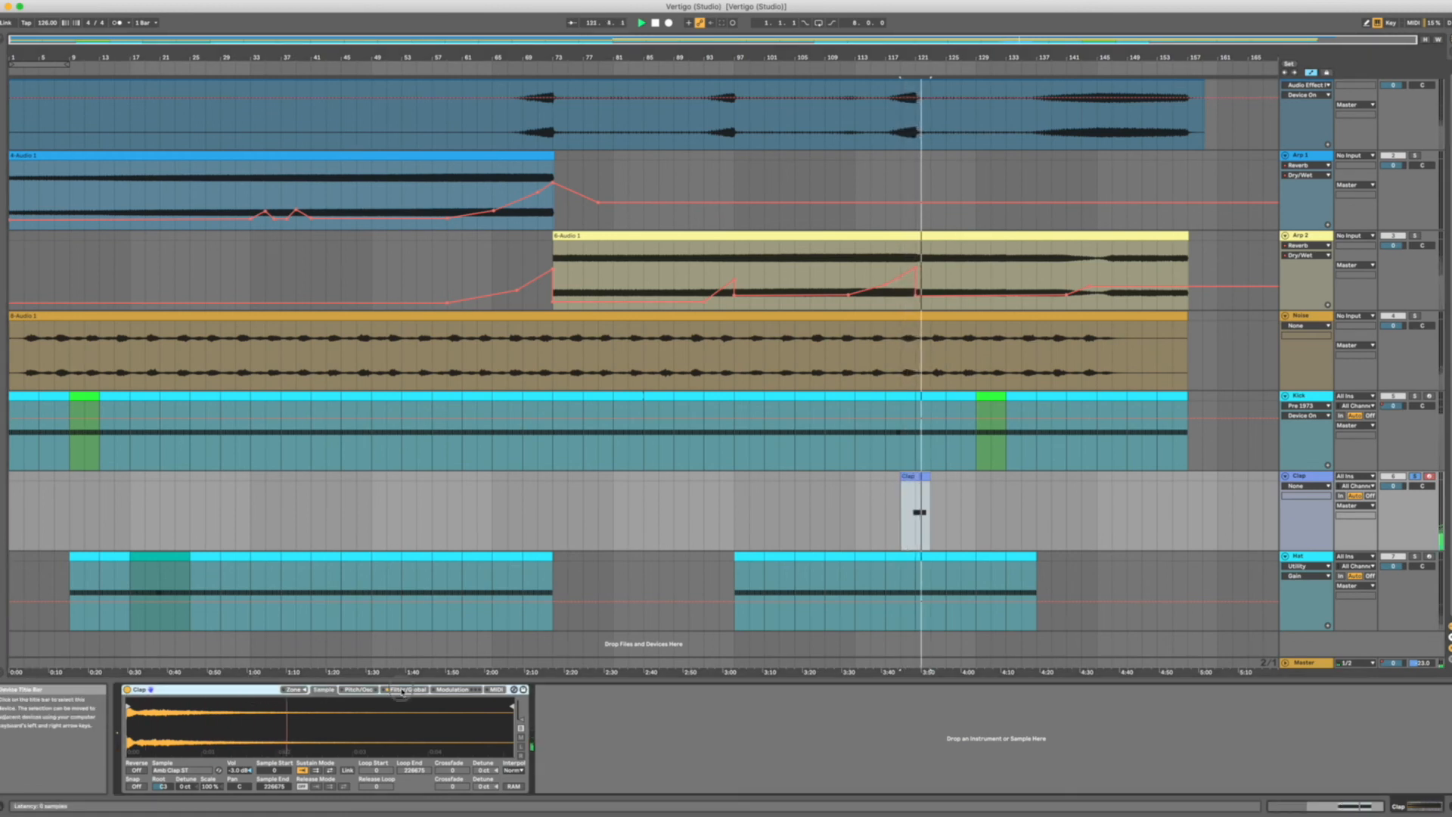
Review the filter and sample settings of the Clap's Simpler, and unsolo the track to hear its clip in the full mix.
click(401, 690)
click(325, 690)
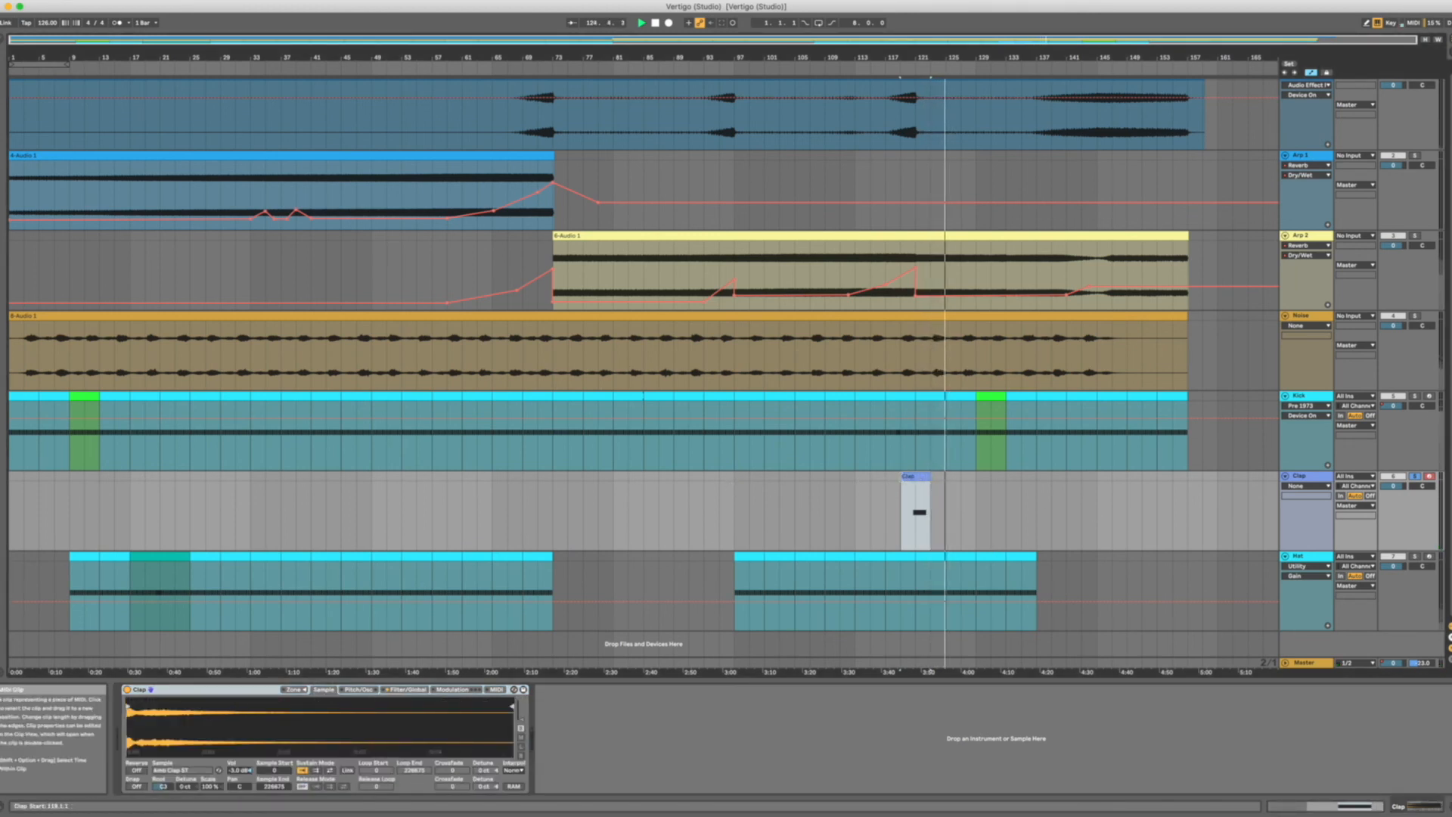
click(1414, 477)
key(space)
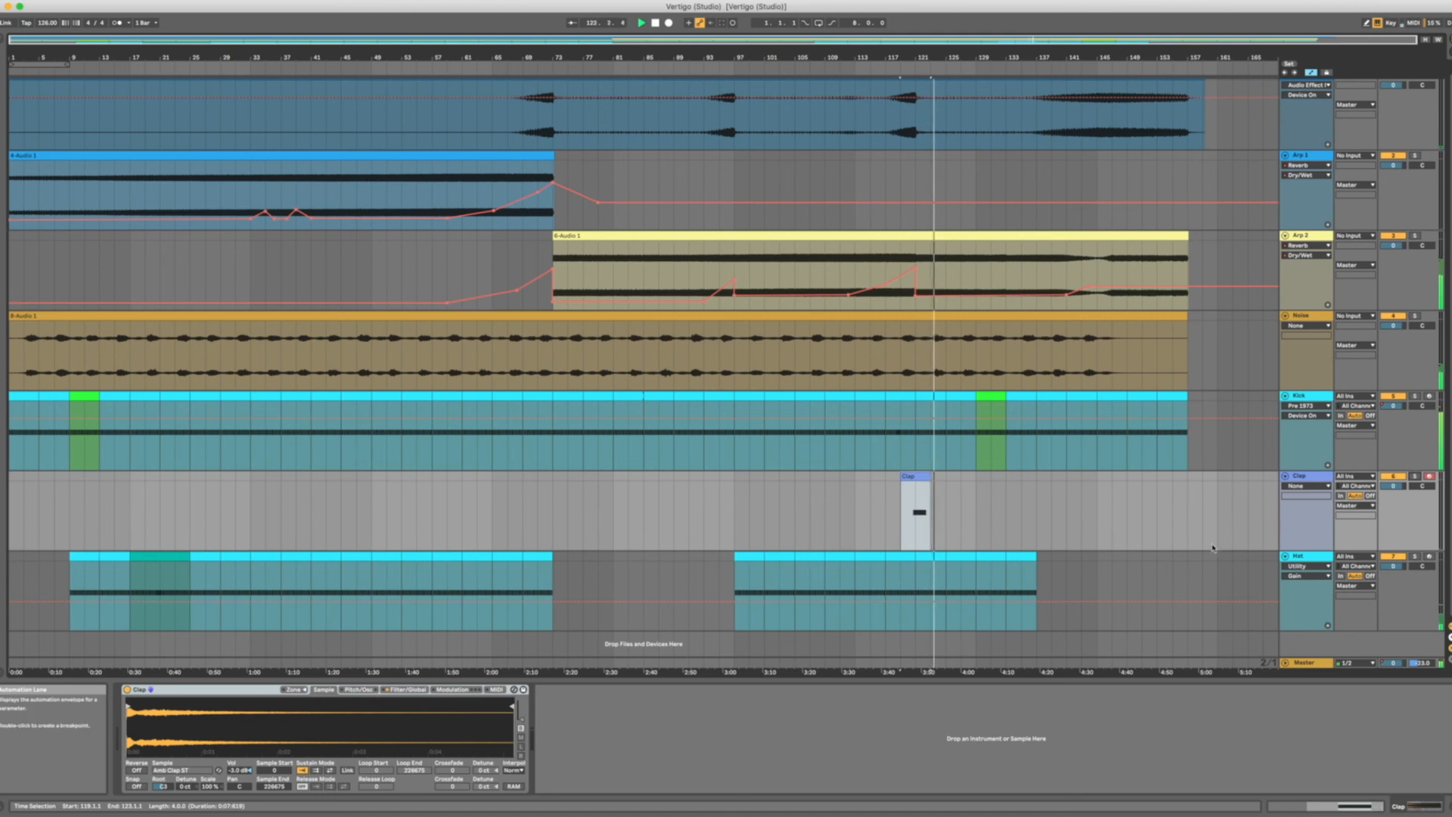
Solo the Hat track and select its clip at bar 53 to show the track's device chain.
click(1414, 557)
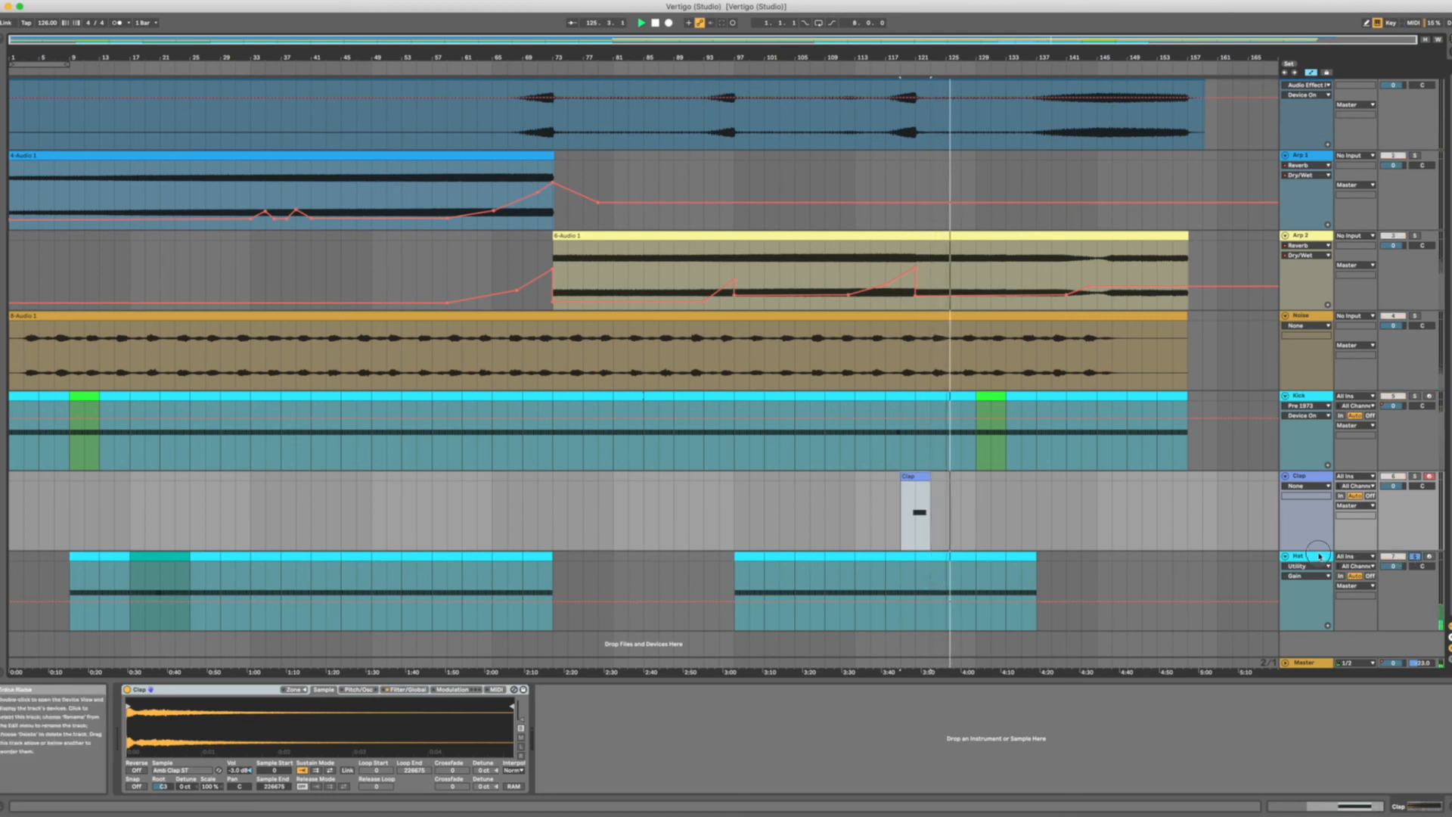
click(406, 558)
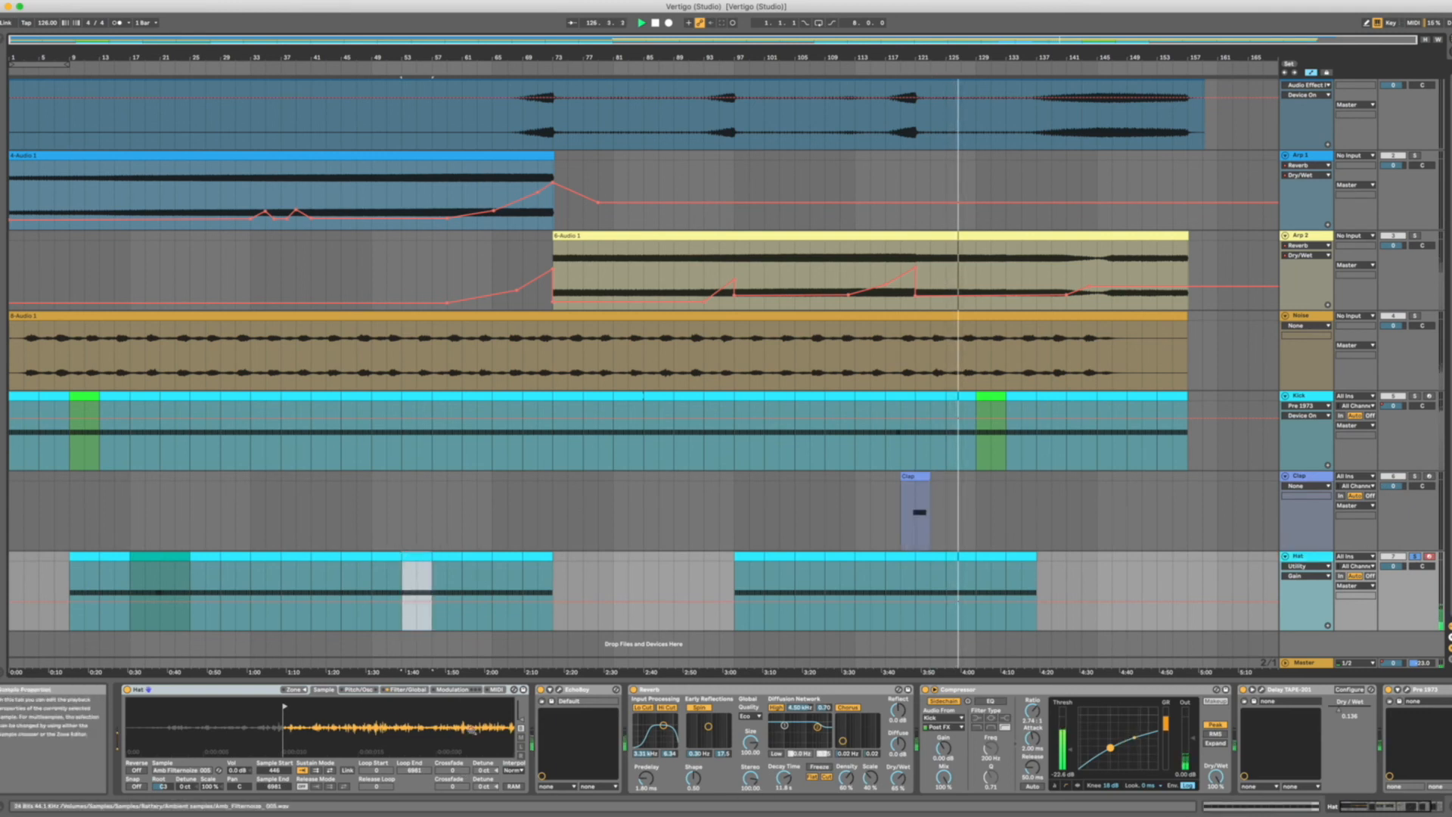
Review the Hat's effect chain up to the Utility's gain, and play the Hat from its clip at bar 9.
scroll(962, 766, right, 3)
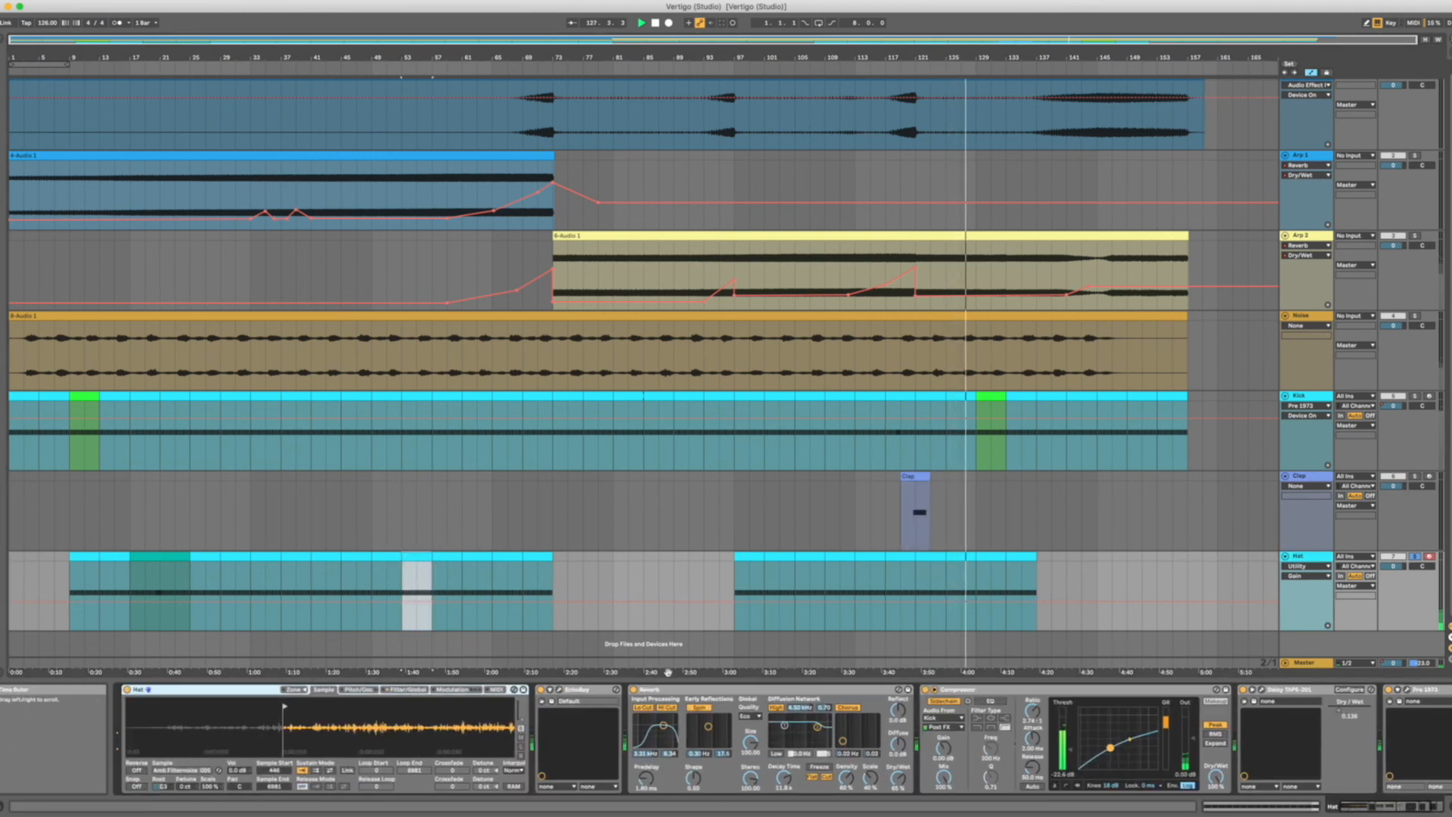
mouse_move(1375, 724)
mouse_down()
mouse_move(1374, 702)
mouse_move(1374, 728)
mouse_up()
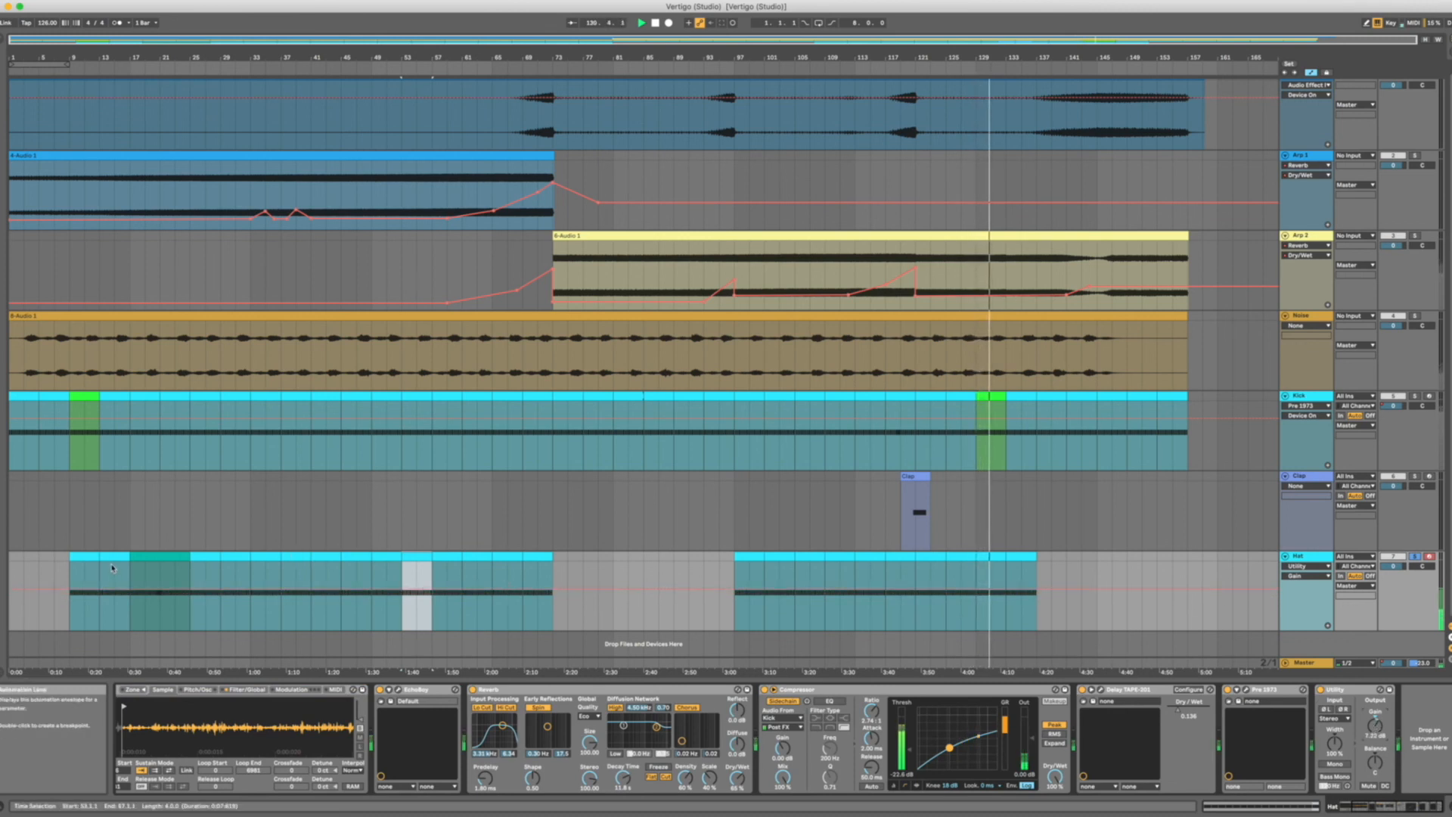
click(89, 553)
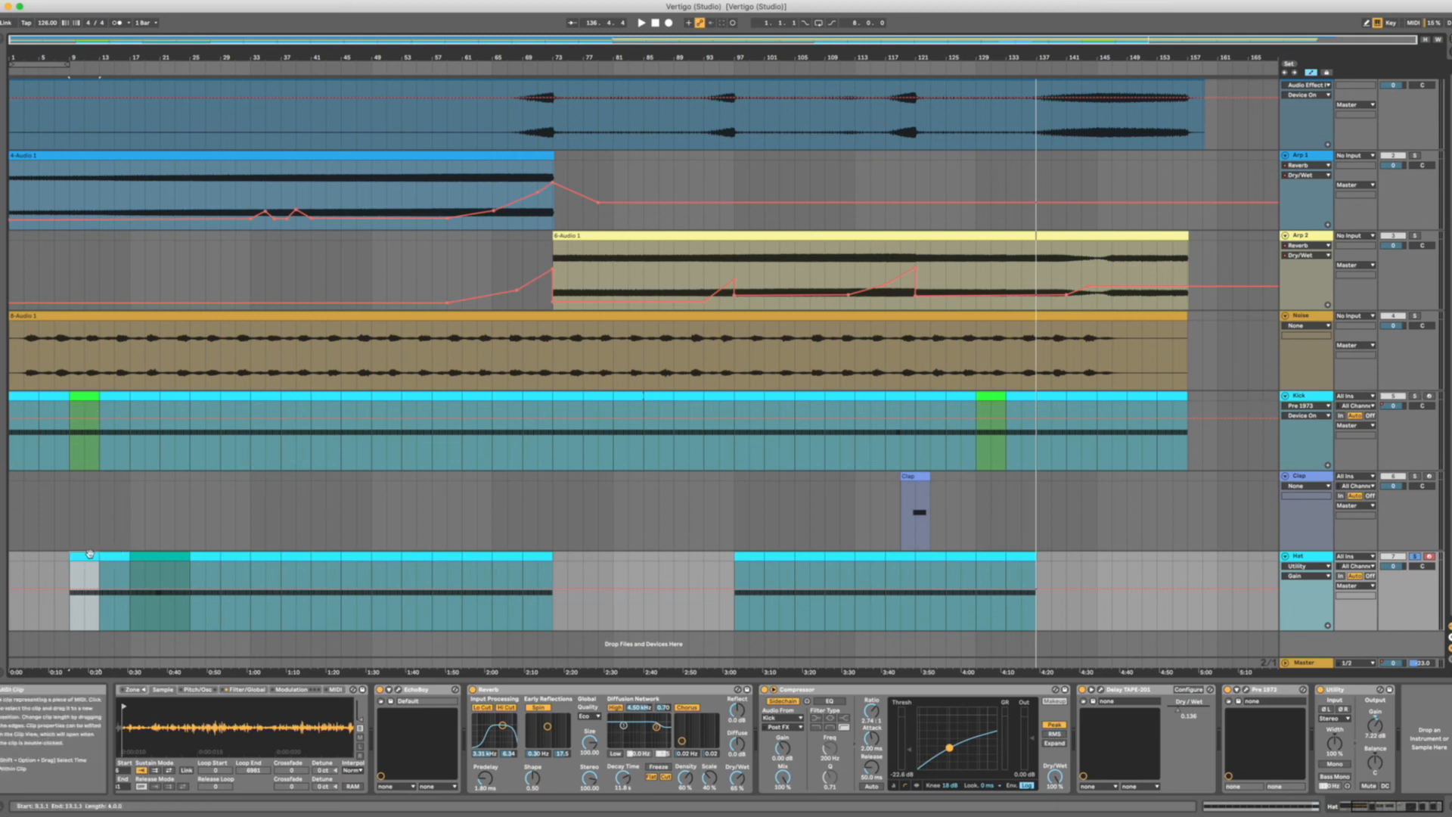
key(space)
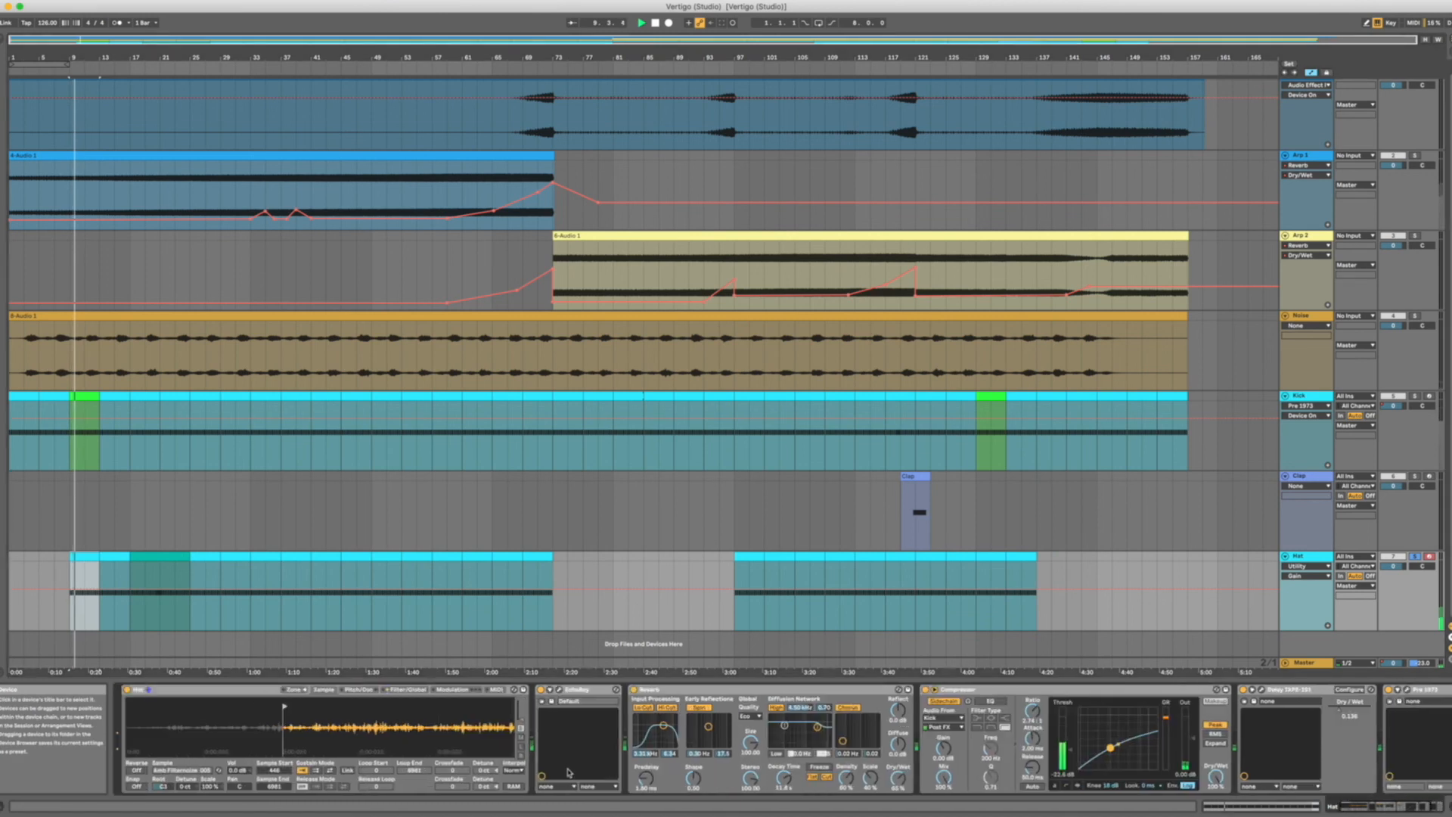
Examine the Hat's devices from EchoBoy through Reverb and Compressor to Utility during playback.
scroll(238, 642, up, 1)
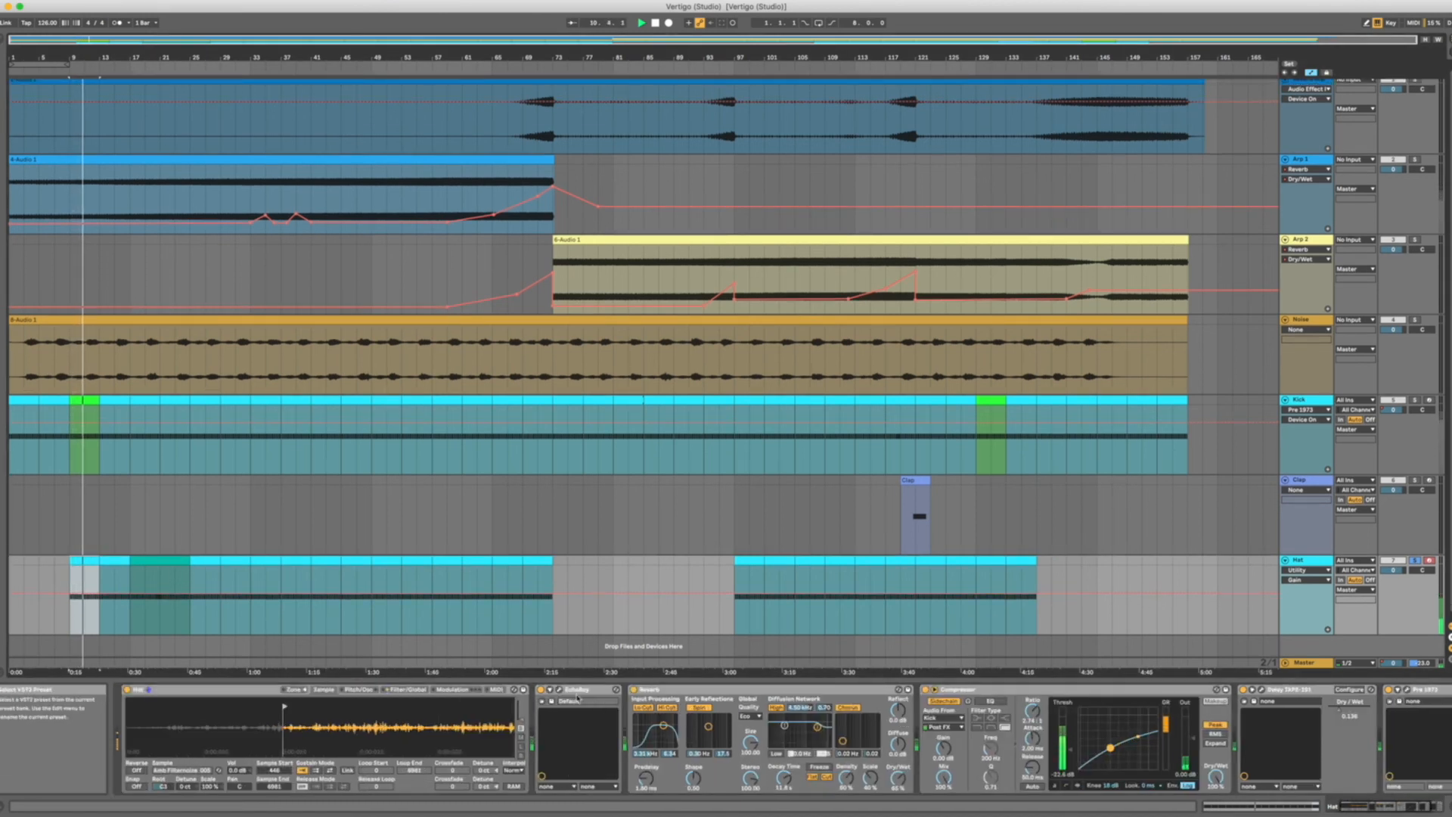
scroll(569, 694, right, 3)
scroll(569, 694, right, 1)
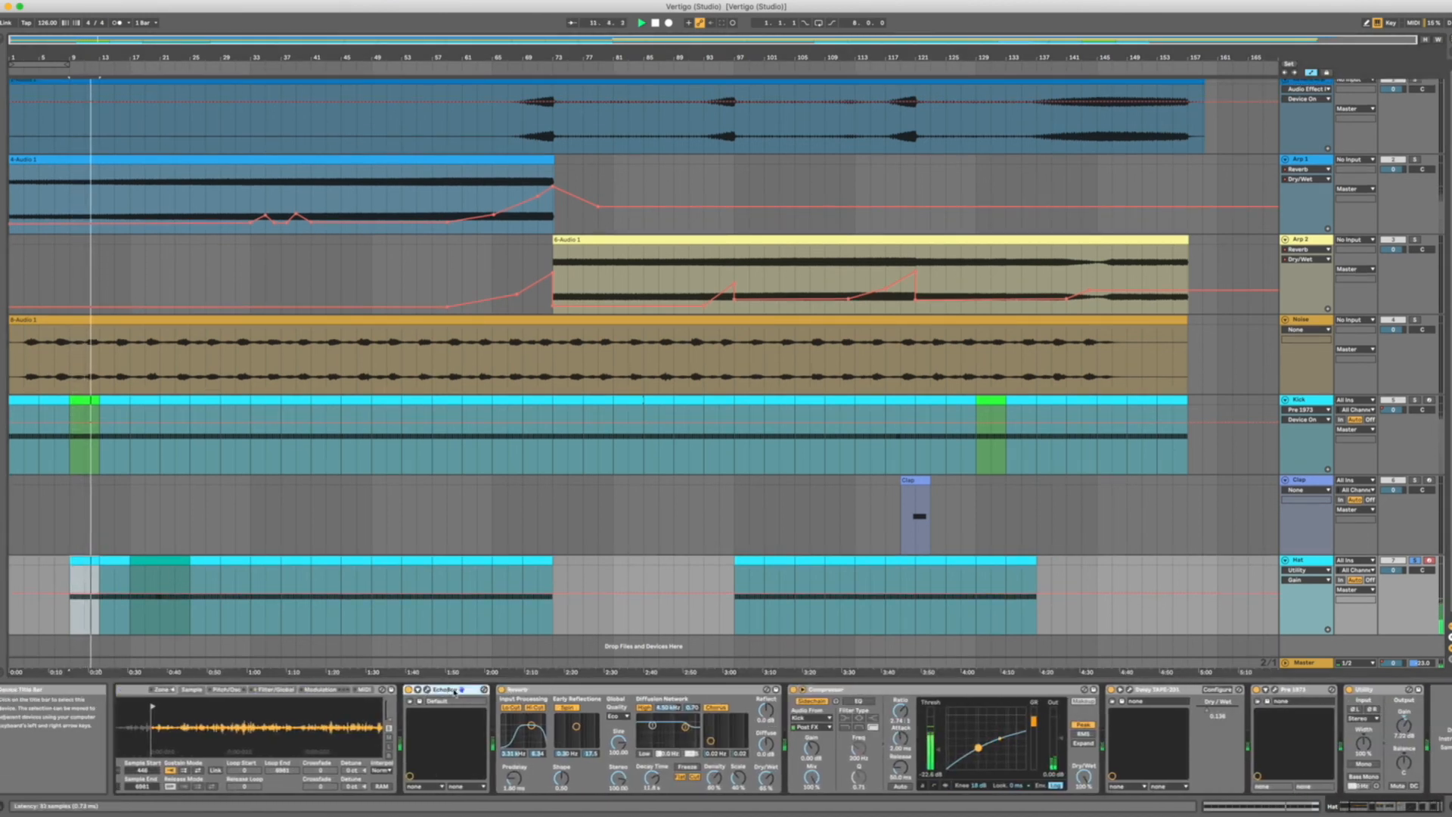
scroll(425, 686, right, 1)
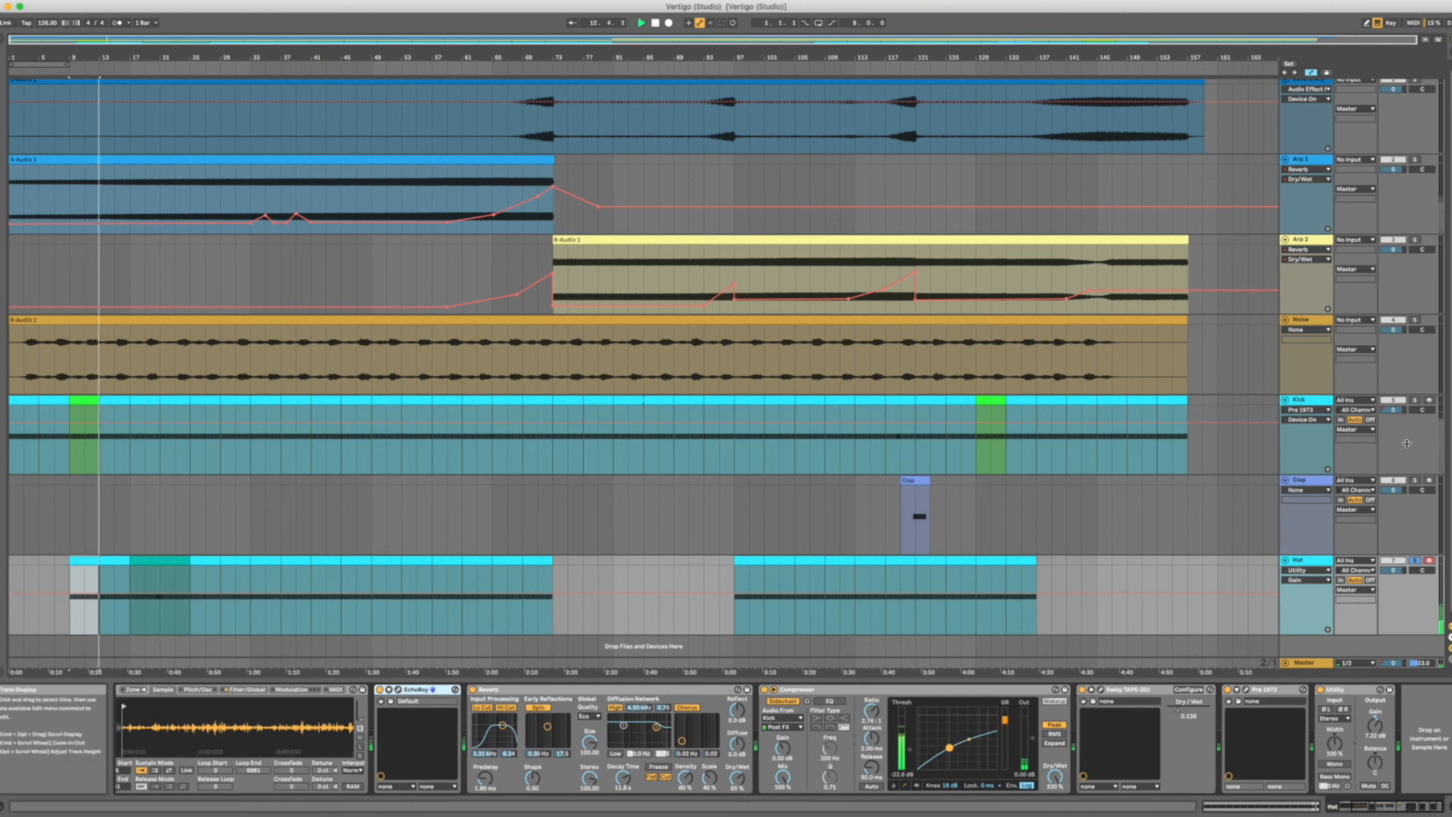
Solo the Kick together with the Hat and examine the note pattern of the Hat clip at bar 17.
click(1412, 402)
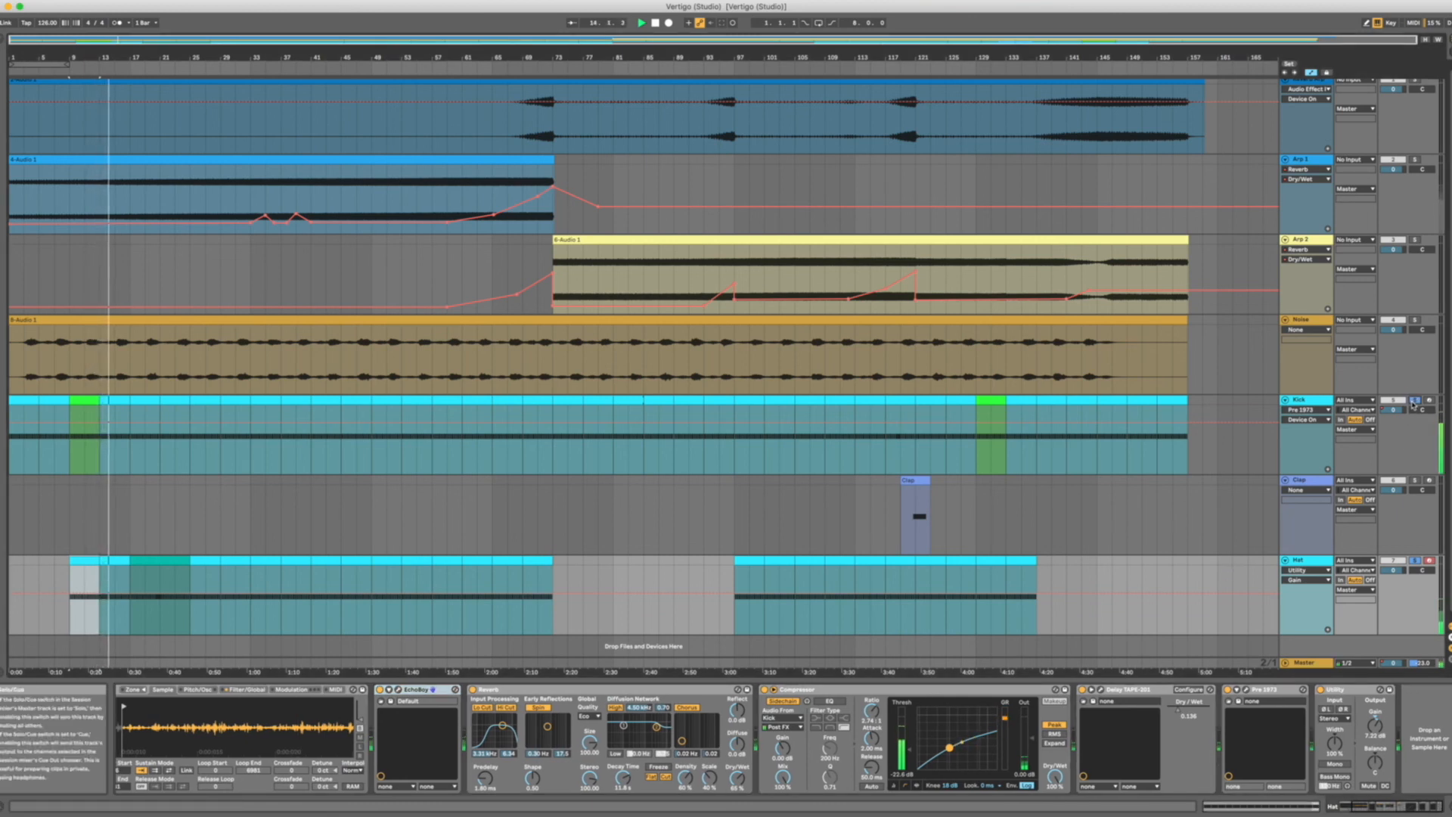
double_click(172, 559)
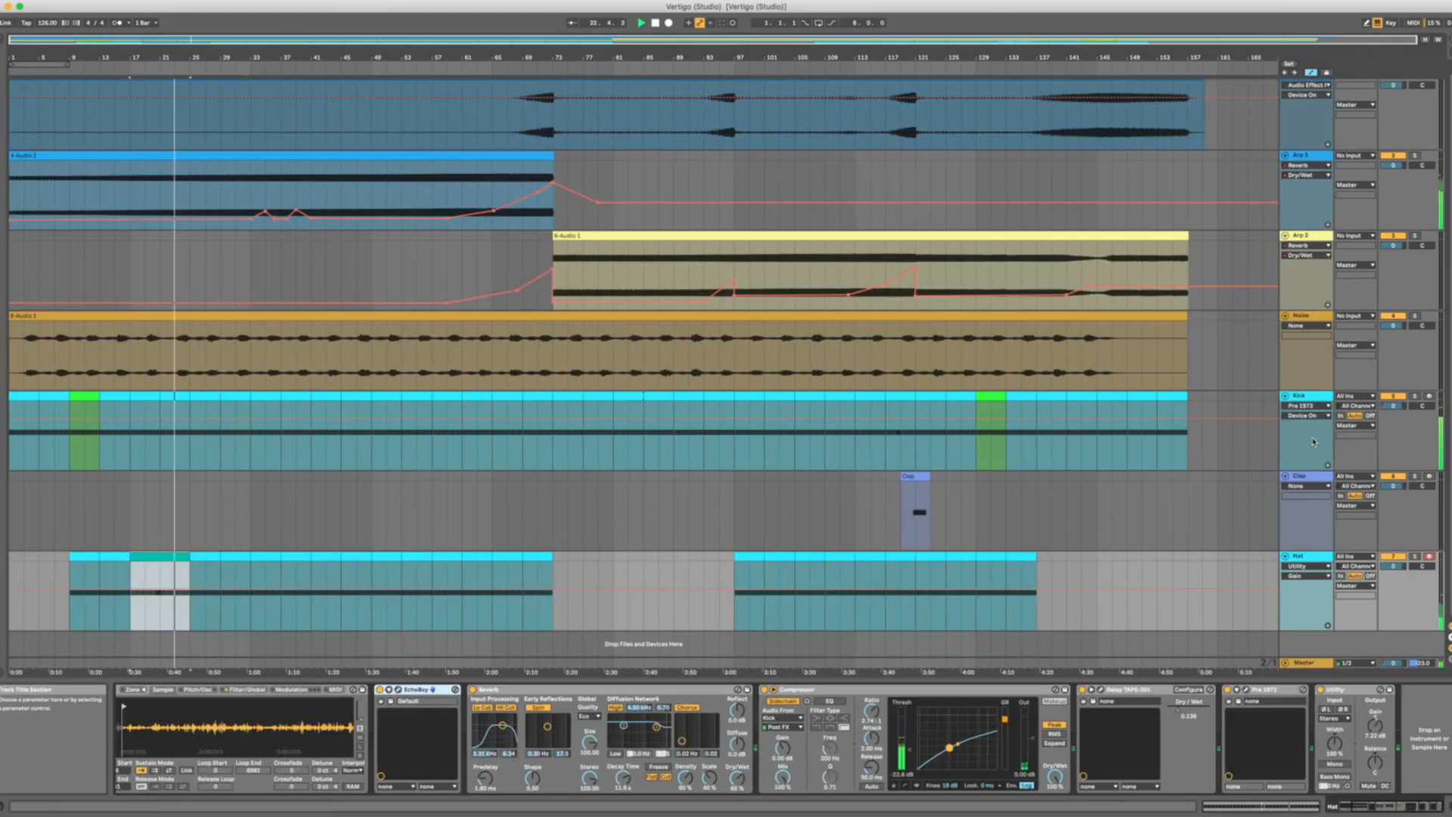
click(721, 499)
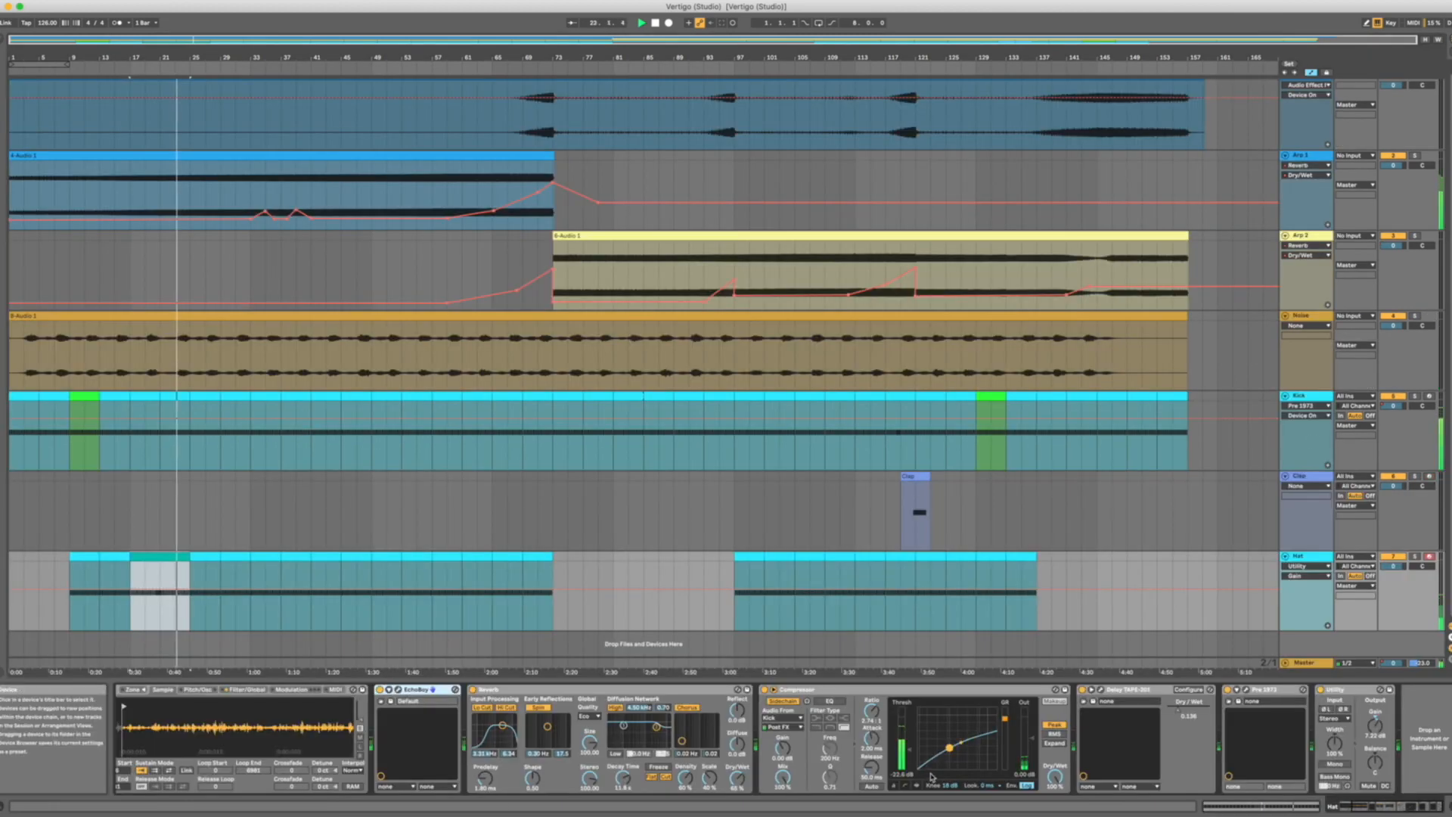
Select the empty range from bar 89 to bar 93 on the Clap track.
scroll(720, 509, up, 1)
scroll(716, 515, down, 1)
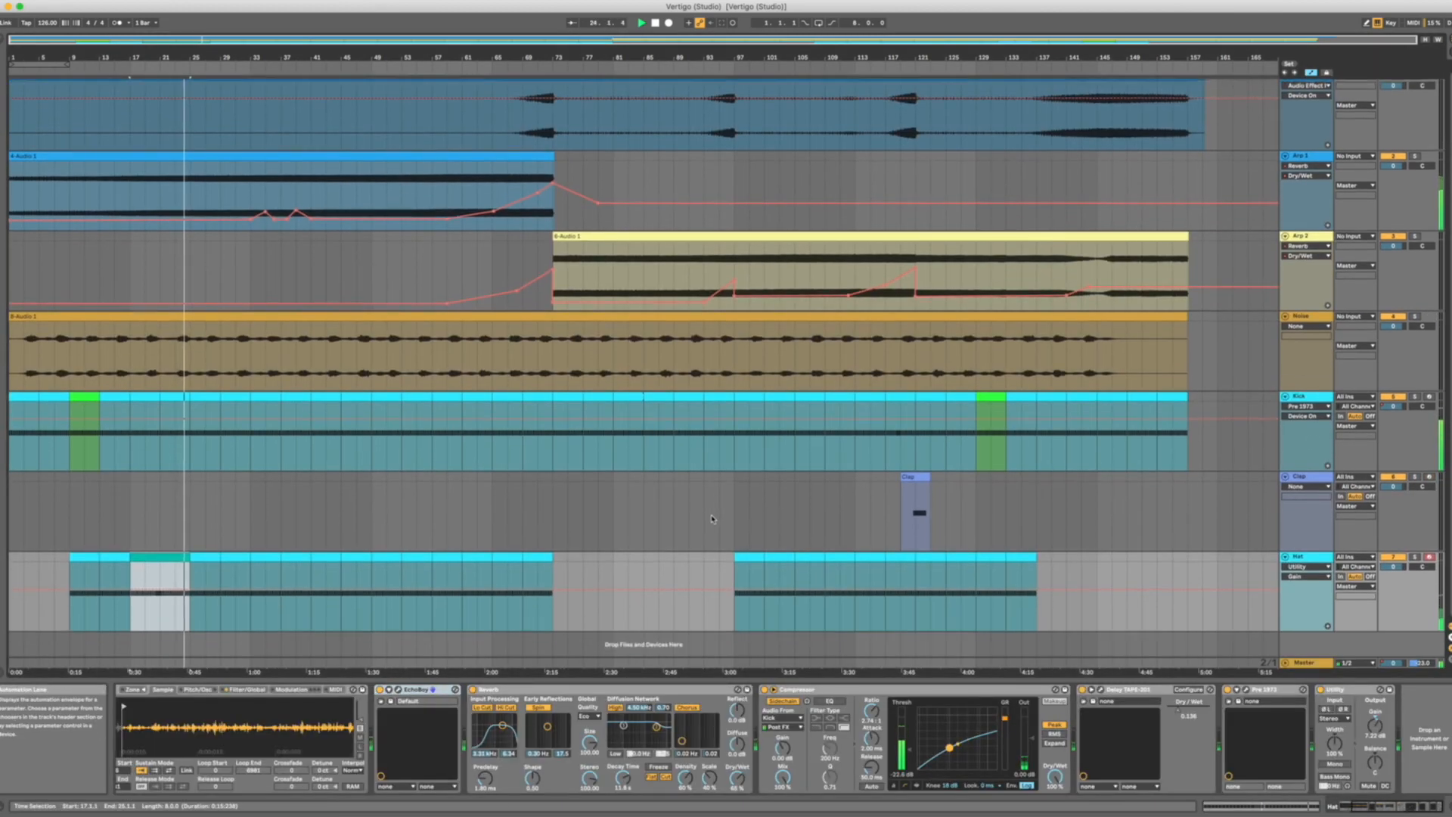
scroll(707, 505, up, 1)
drag(675, 488, 708, 482)
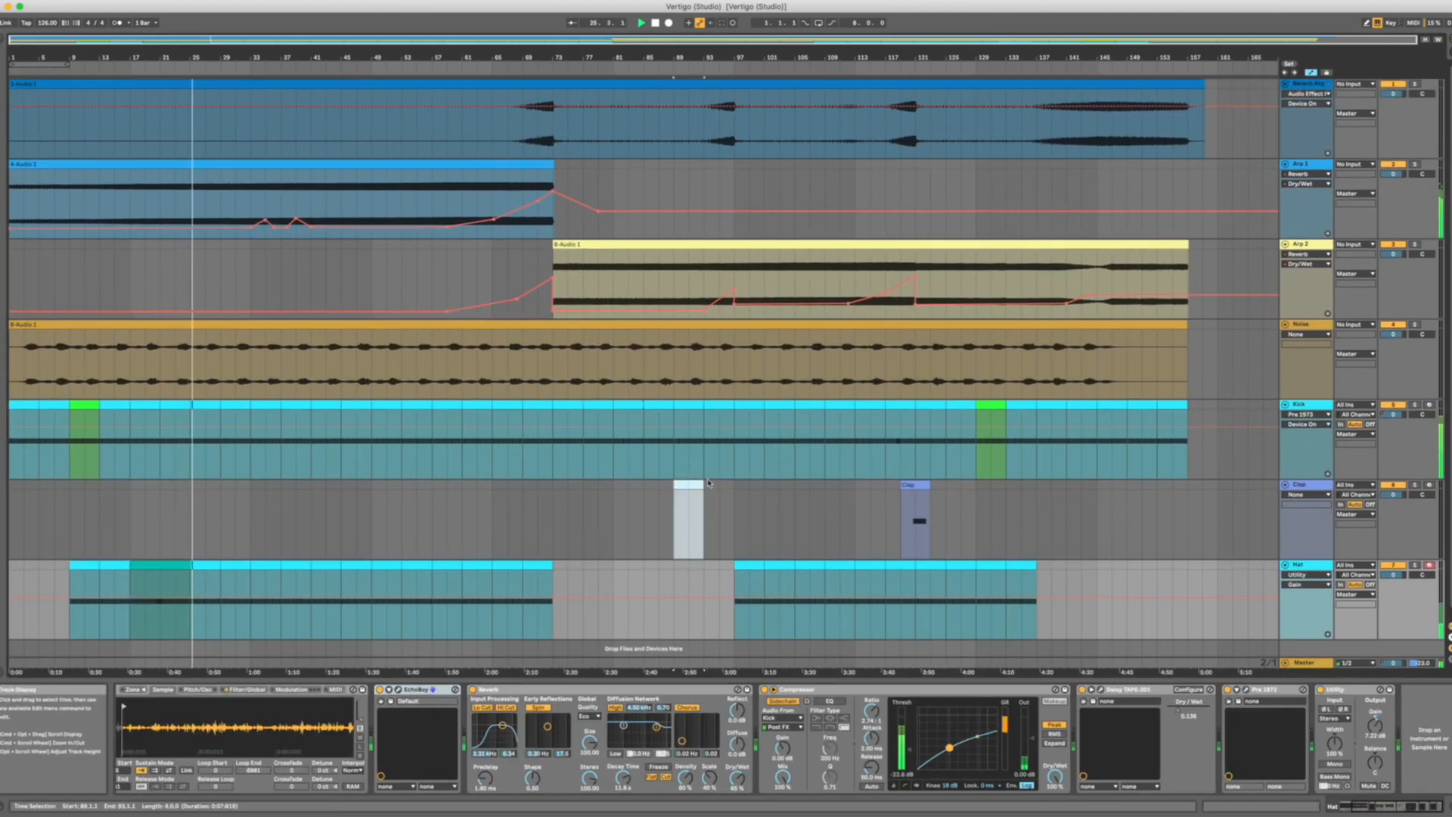